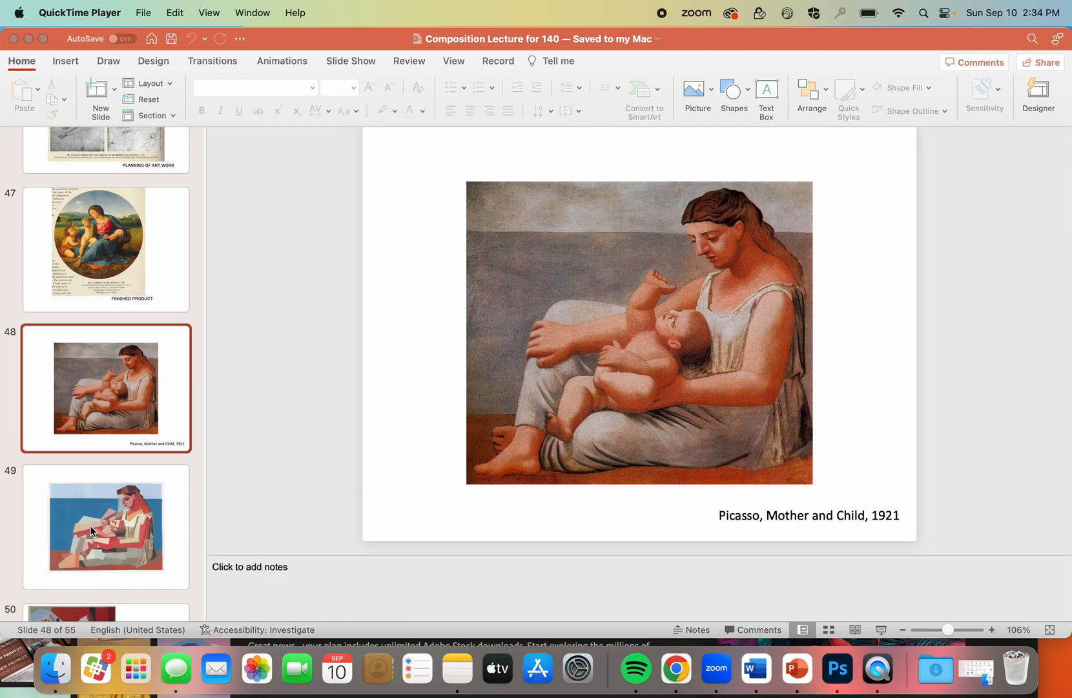
- View slides 49 to 51, examining the collage version of Picasso's Mother and Child and Ken Kewley's figure collages
left_click(90, 525)
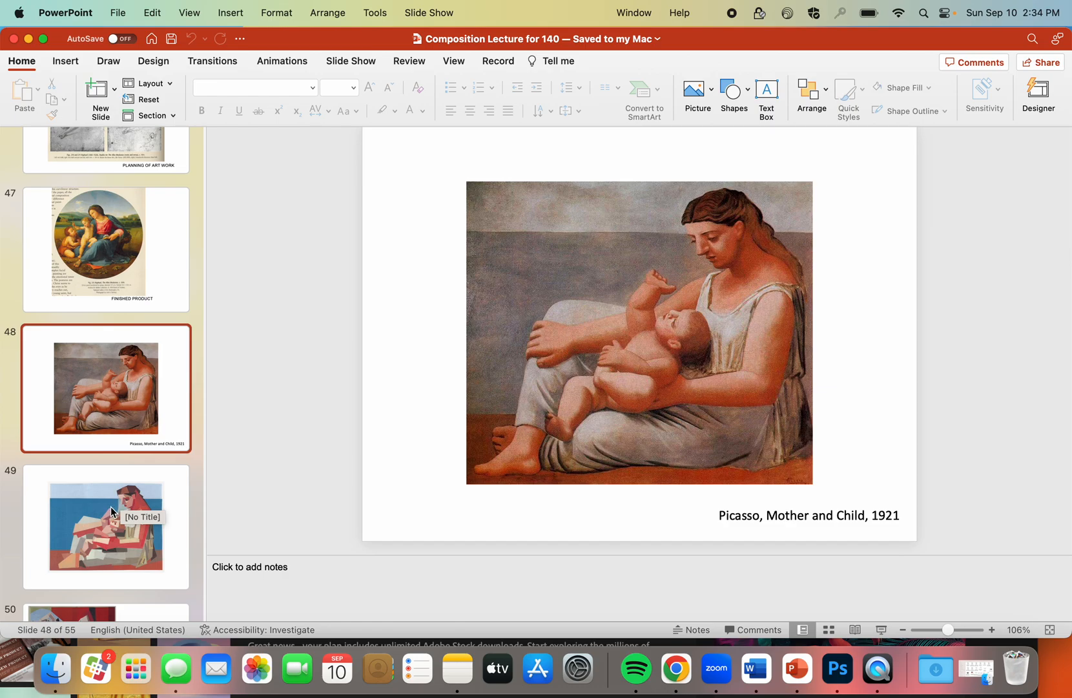
left_click(111, 511)
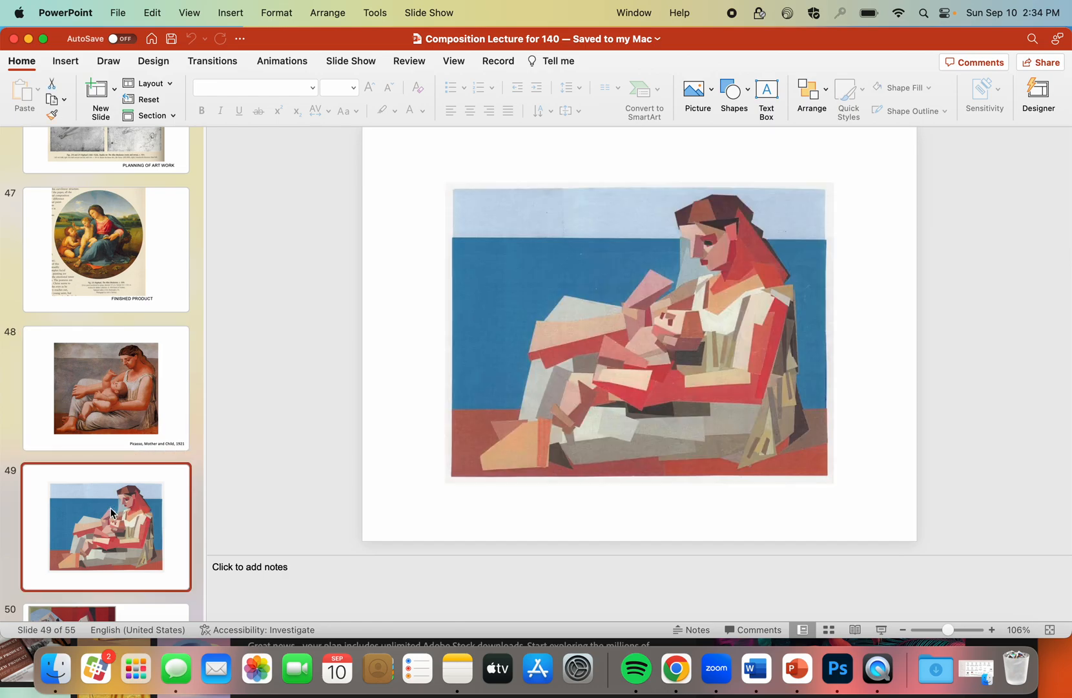
scroll(111, 511, "down", 5)
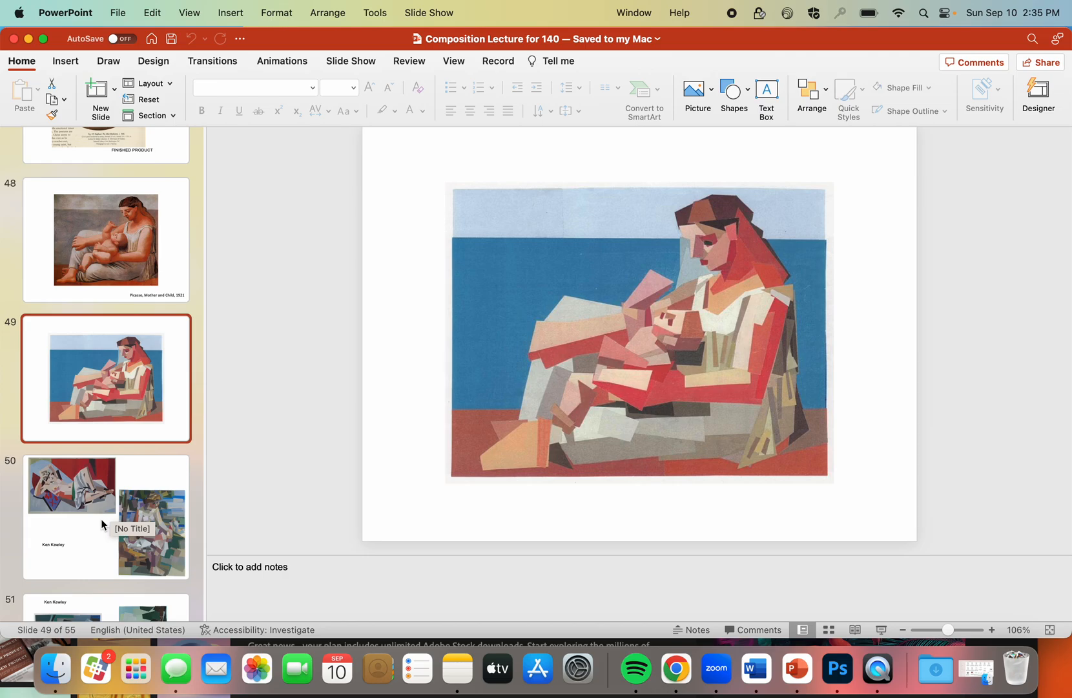
left_click(102, 524)
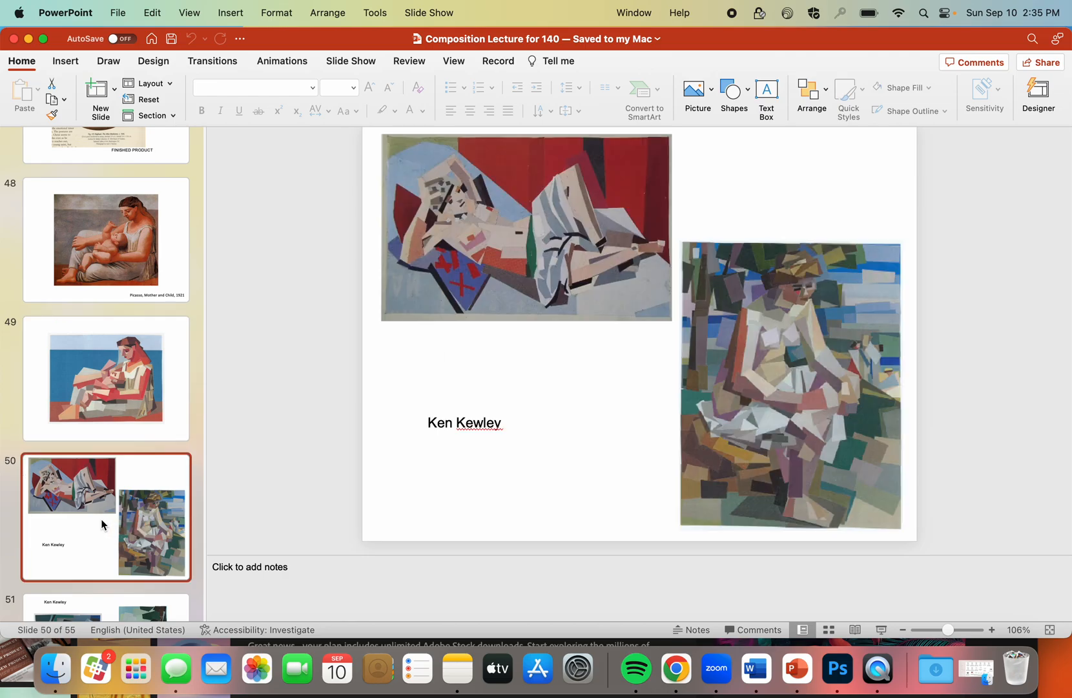
scroll(101, 524, "down", 3)
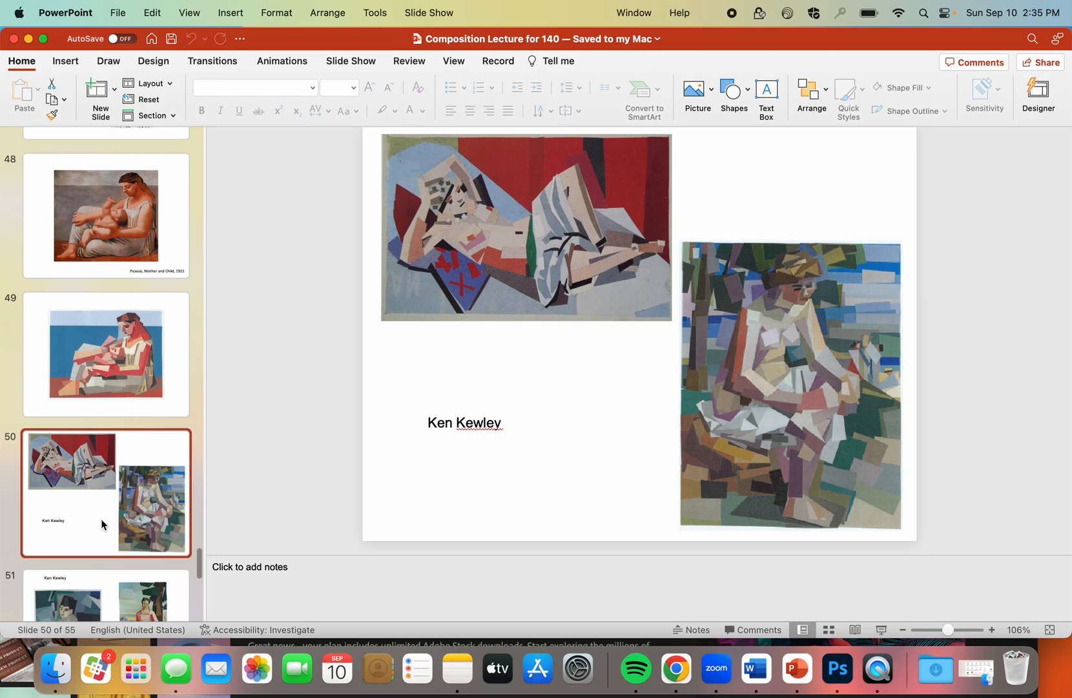
scroll(100, 519, "down", 4)
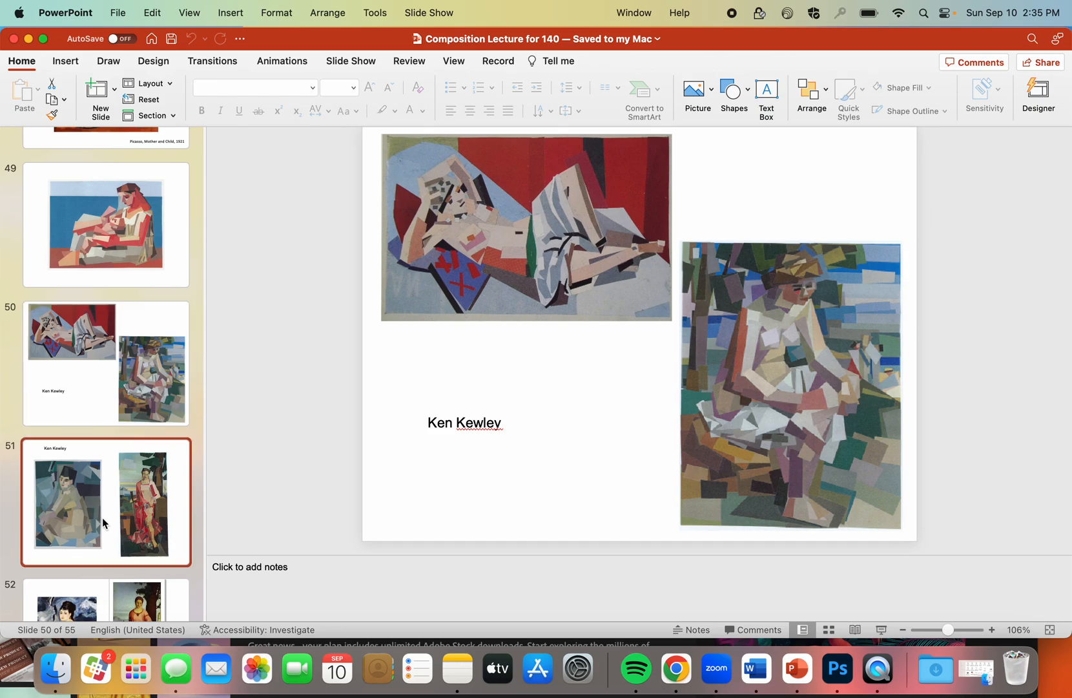
left_click(104, 522)
scroll(104, 523, "down", 5)
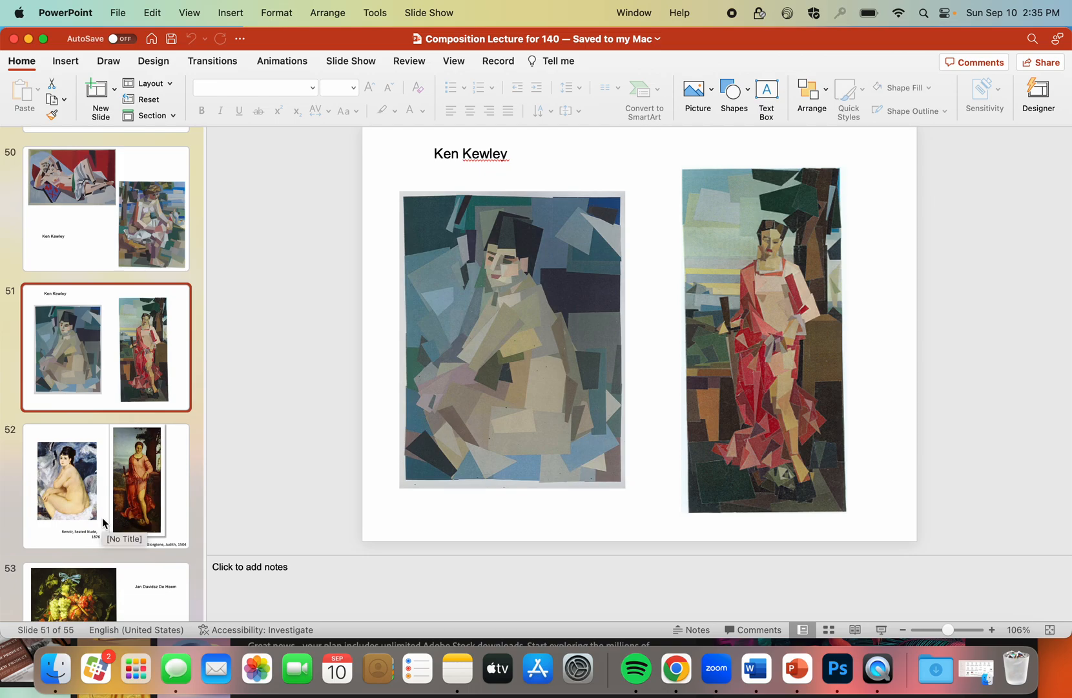
- Compare Ken Kewley's collages on slide 51 with the Renoir and Giorgione originals on slide 52
left_click(92, 535)
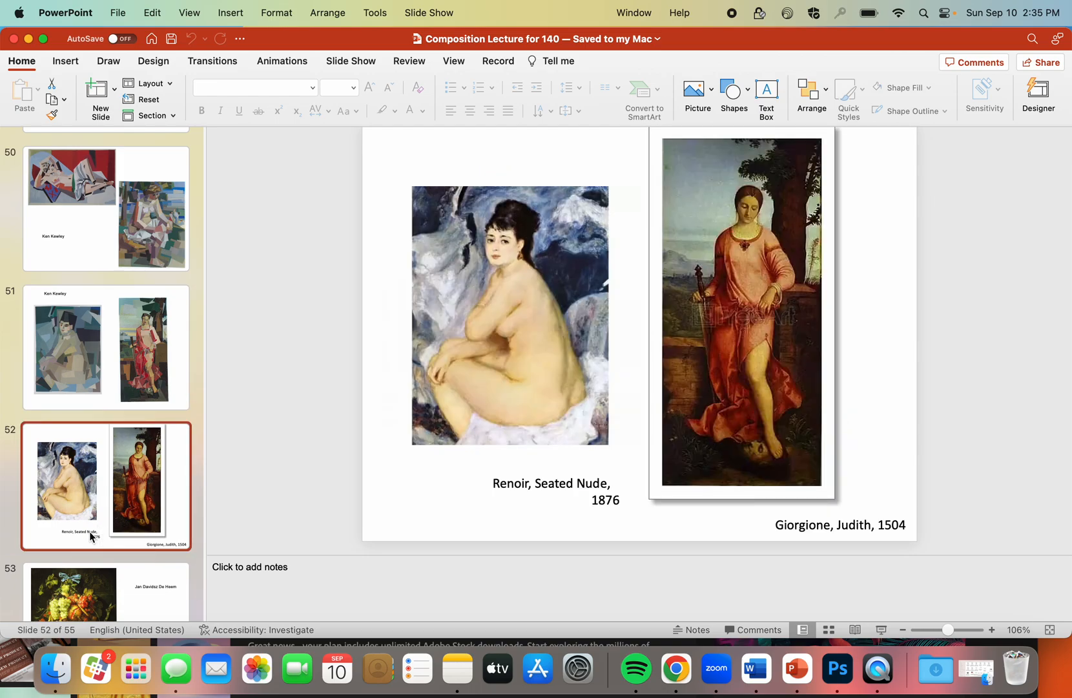
left_click(79, 384)
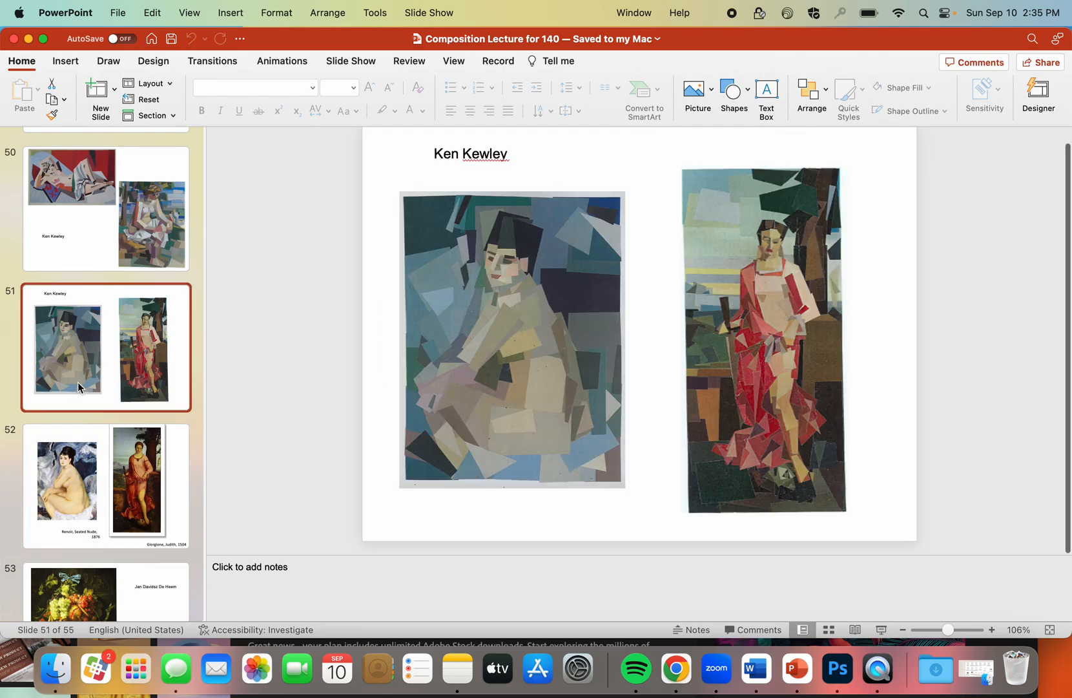
left_click(83, 497)
- View the De Heem still life on slide 53, its simplified collage version on slide 54 and the artist list on slide 55
scroll(84, 497, "down", 4)
left_click(92, 449)
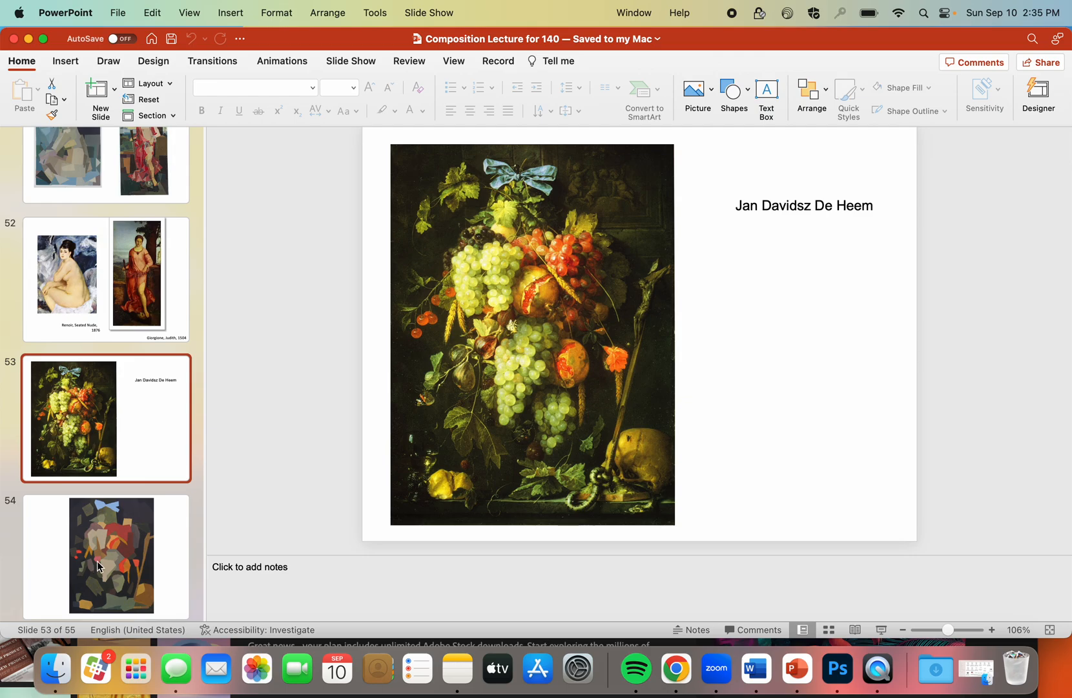
scroll(97, 562, "down", 3)
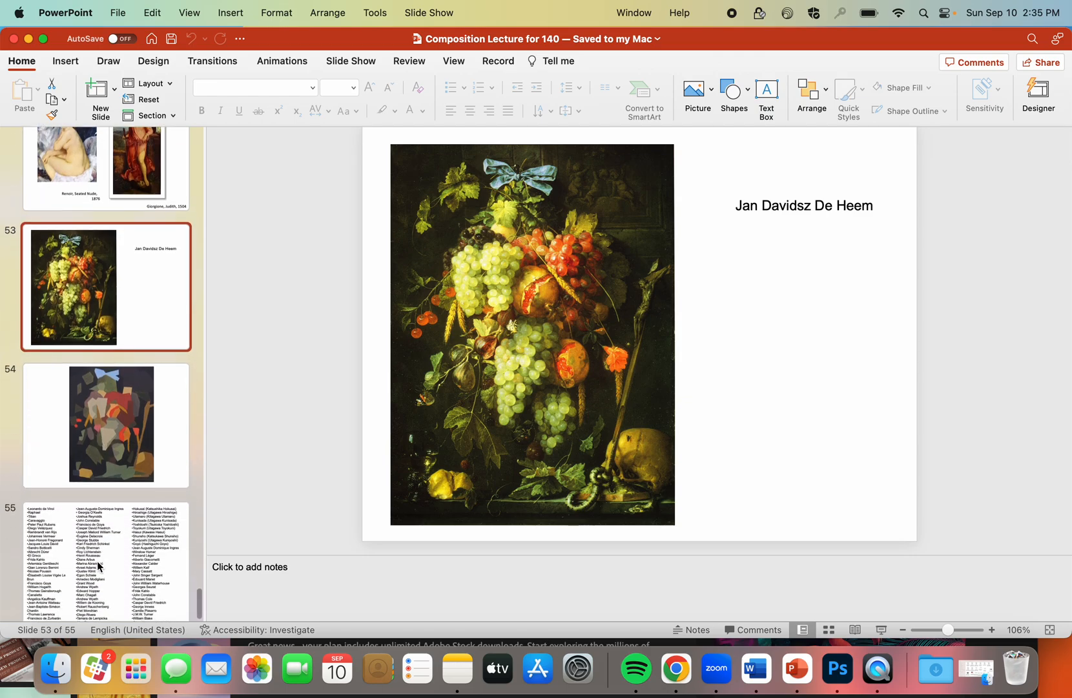
left_click(108, 456)
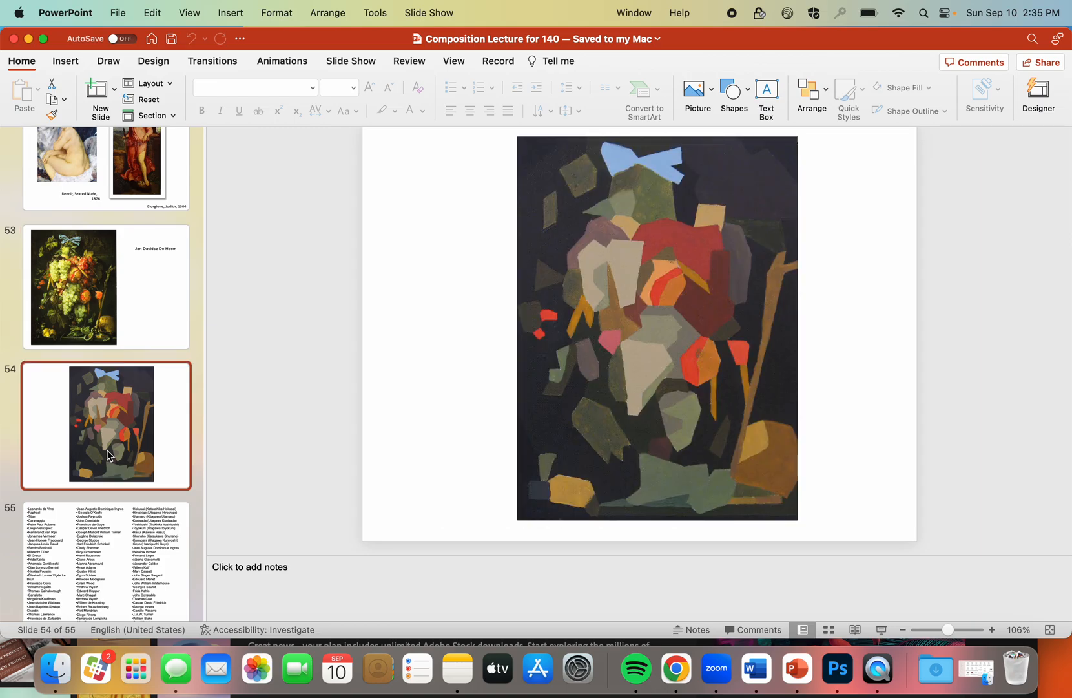
scroll(106, 465, "down", 1)
left_click(91, 590)
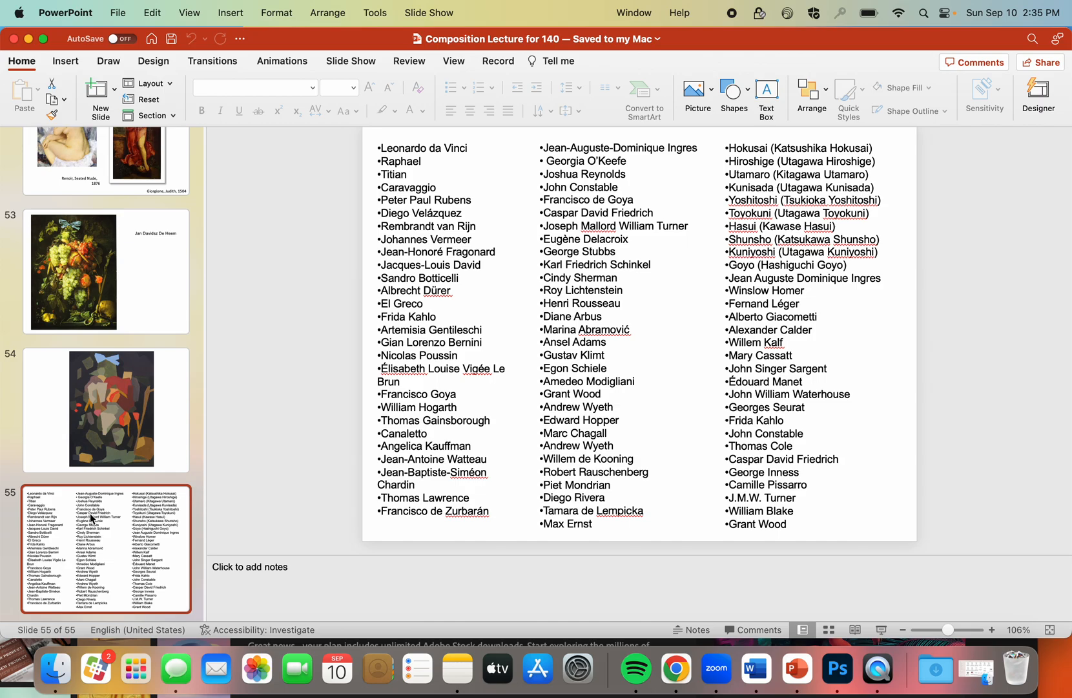
- Close the presentation, switch to Photoshop 2023 and open the recent file 77b9223a-c042-49f9-a839-b2b2c4137b7c-1.jpg, fitting the whole painting in view
left_click(13, 39)
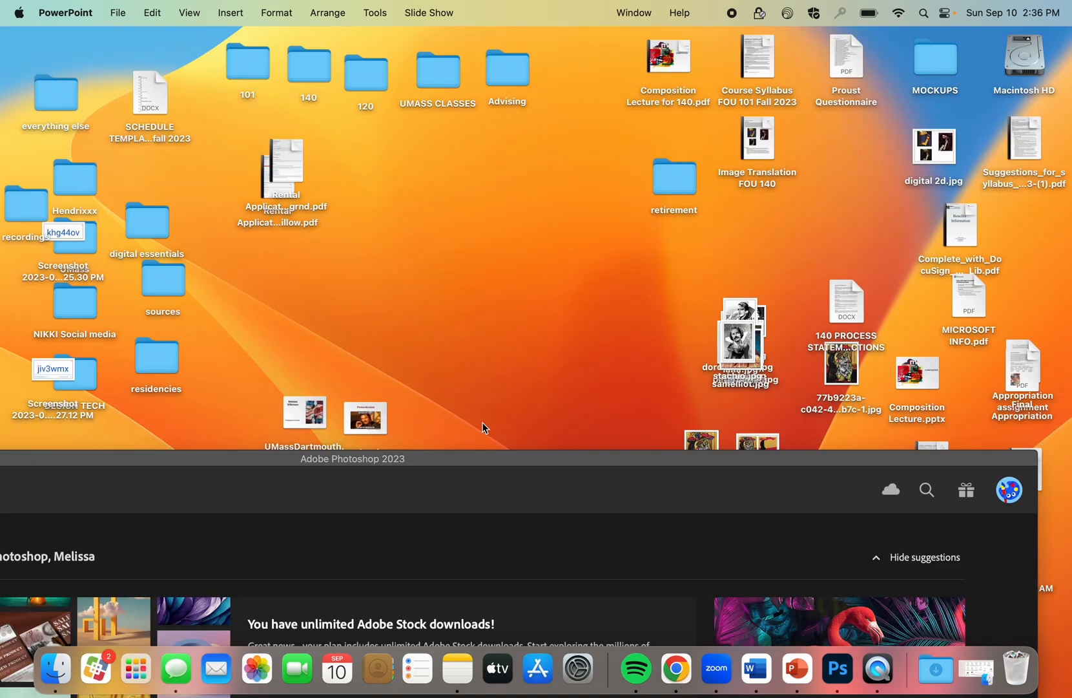
left_click(499, 465)
left_click_drag(484, 458, 631, 30)
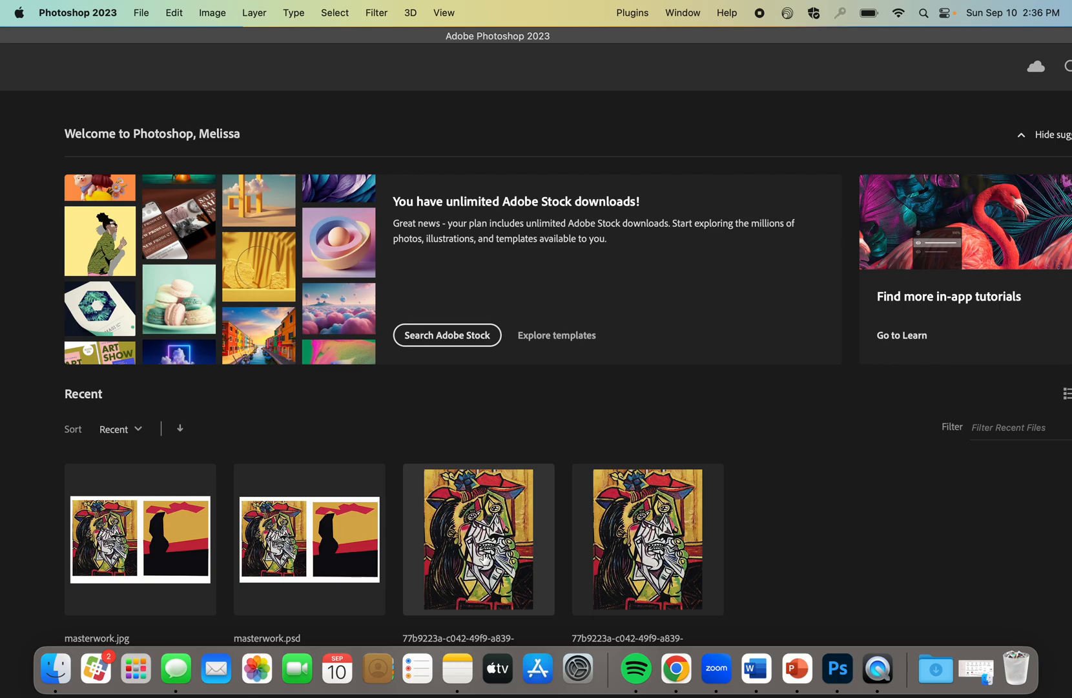
left_click(484, 556)
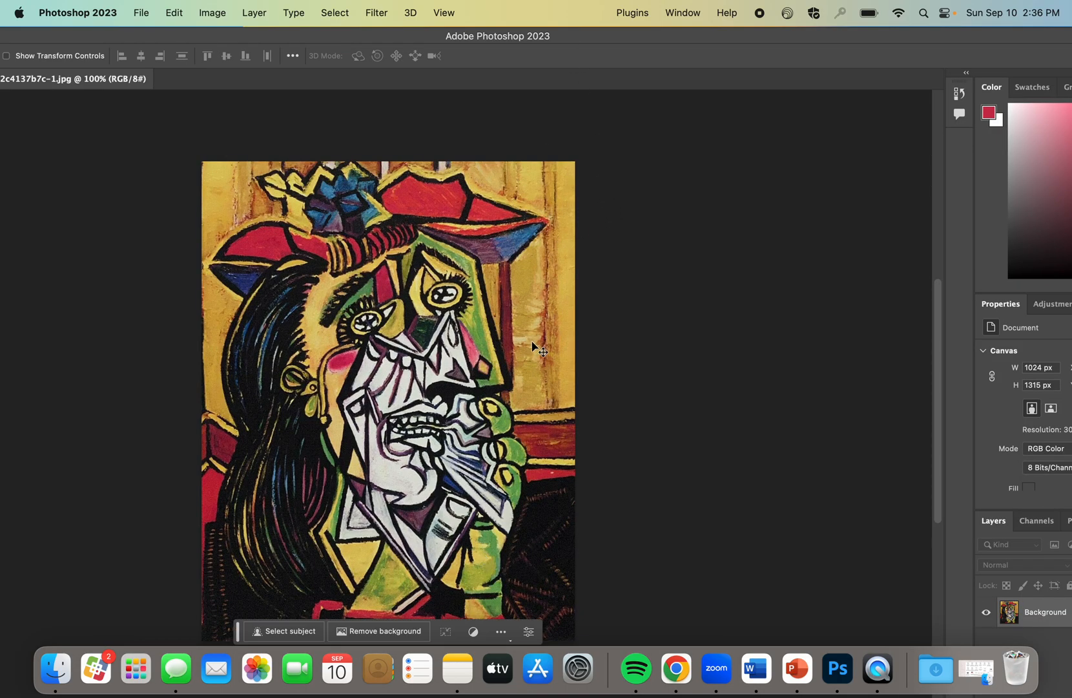
scroll(532, 346, "down", 1)
scroll(533, 347, "down", 1)
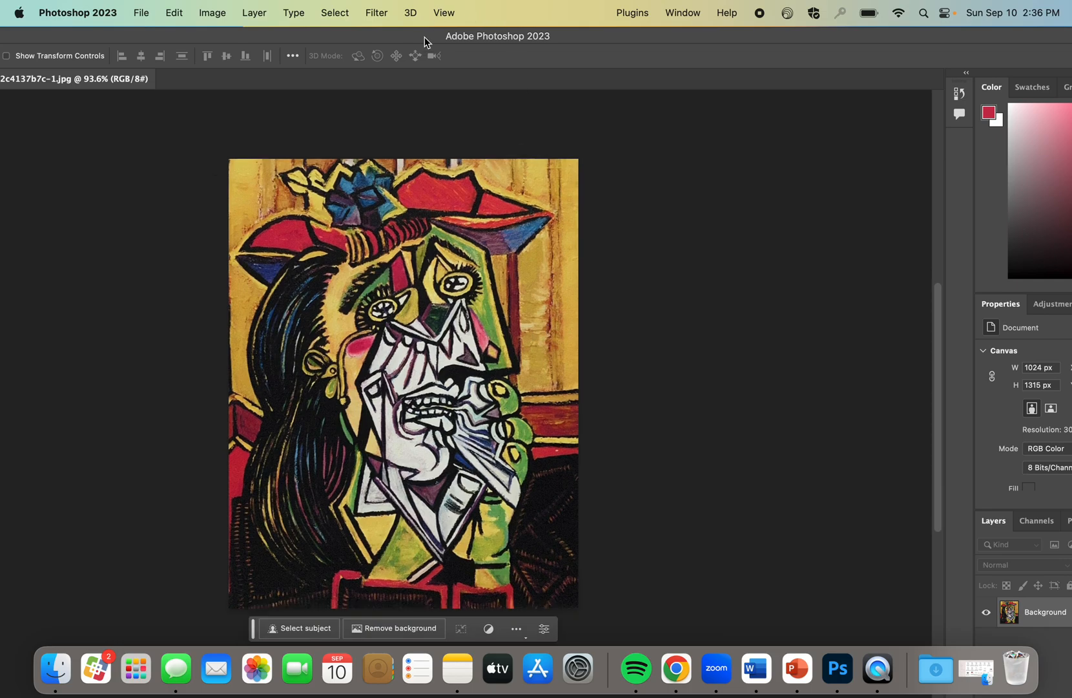
- Reposition and resize the Photoshop window to span the screen with both the tools and the panels in view
left_click_drag(417, 37, 288, 40)
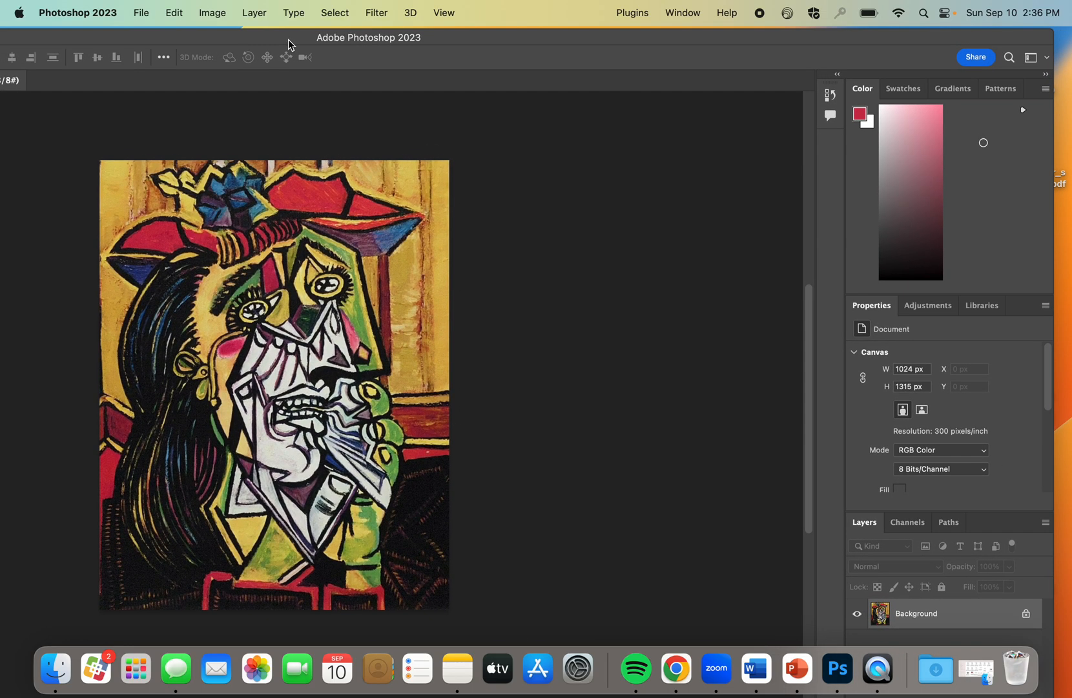
left_click_drag(1052, 33, 798, 36)
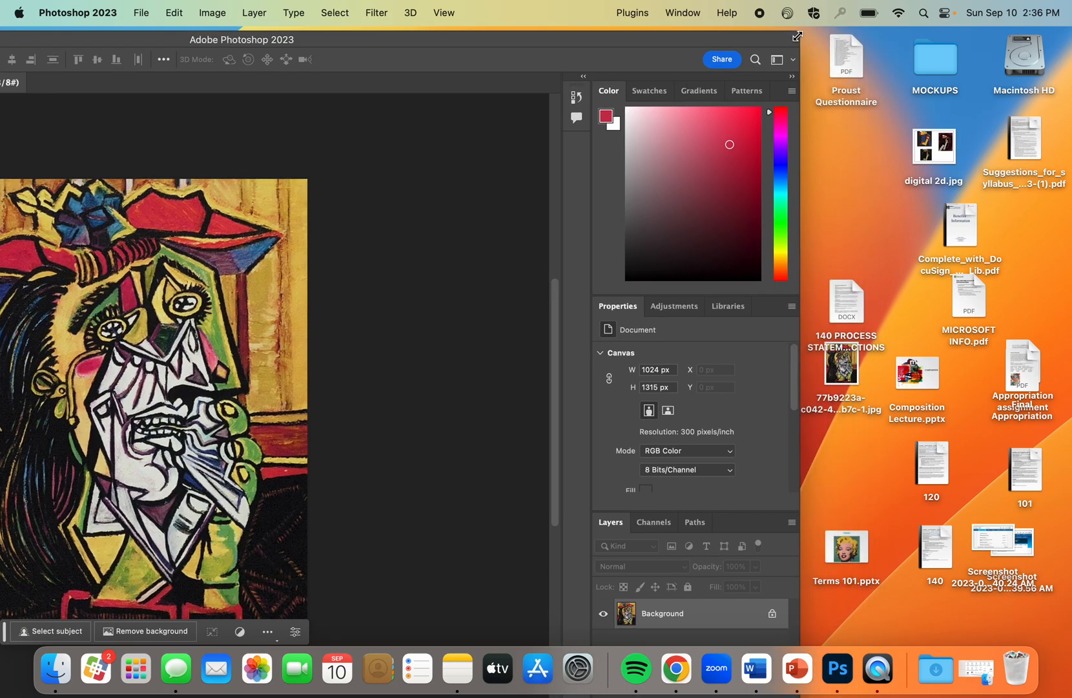
left_click_drag(702, 36, 964, 19)
left_click(963, 20)
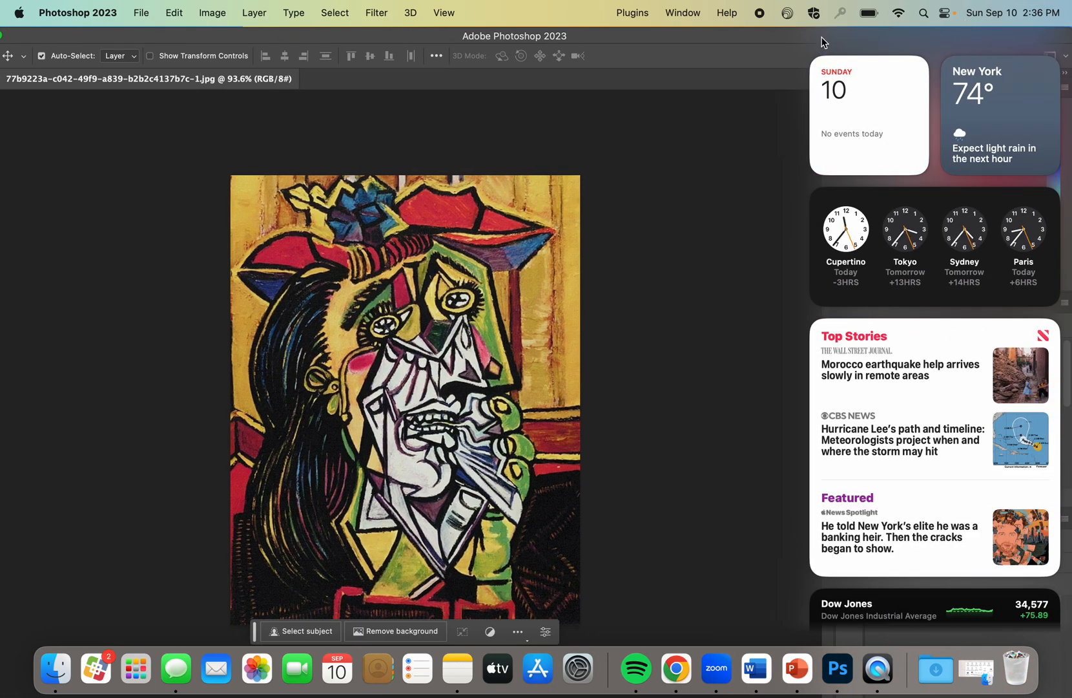
left_click(745, 74)
left_click_drag(778, 41, 686, 42)
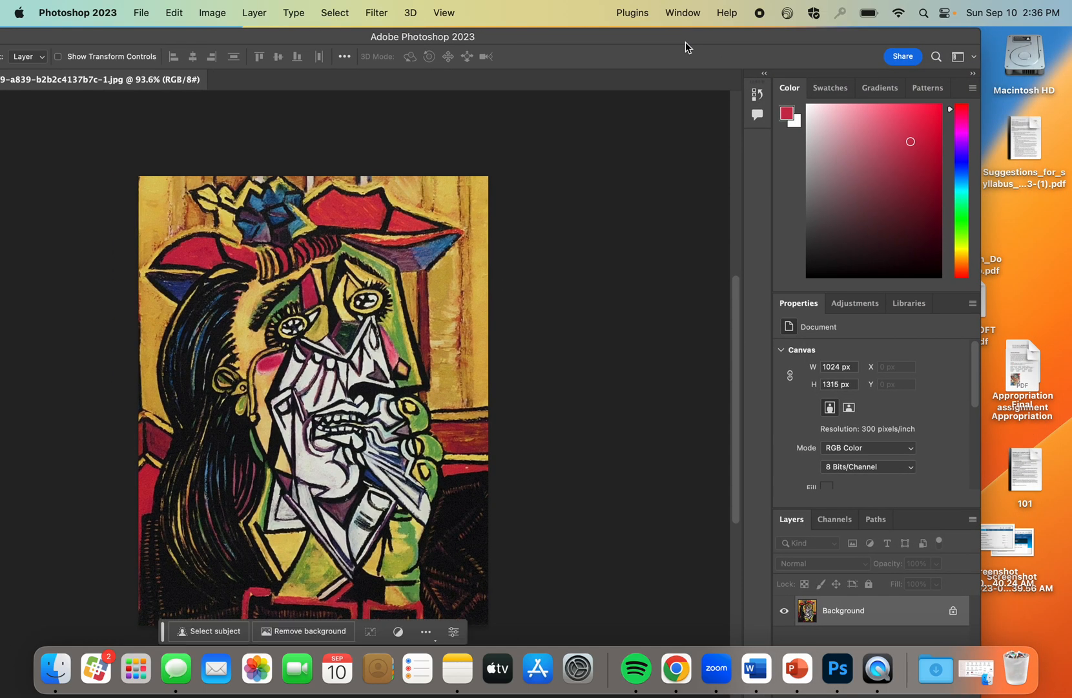
left_click_drag(980, 28, 783, 41)
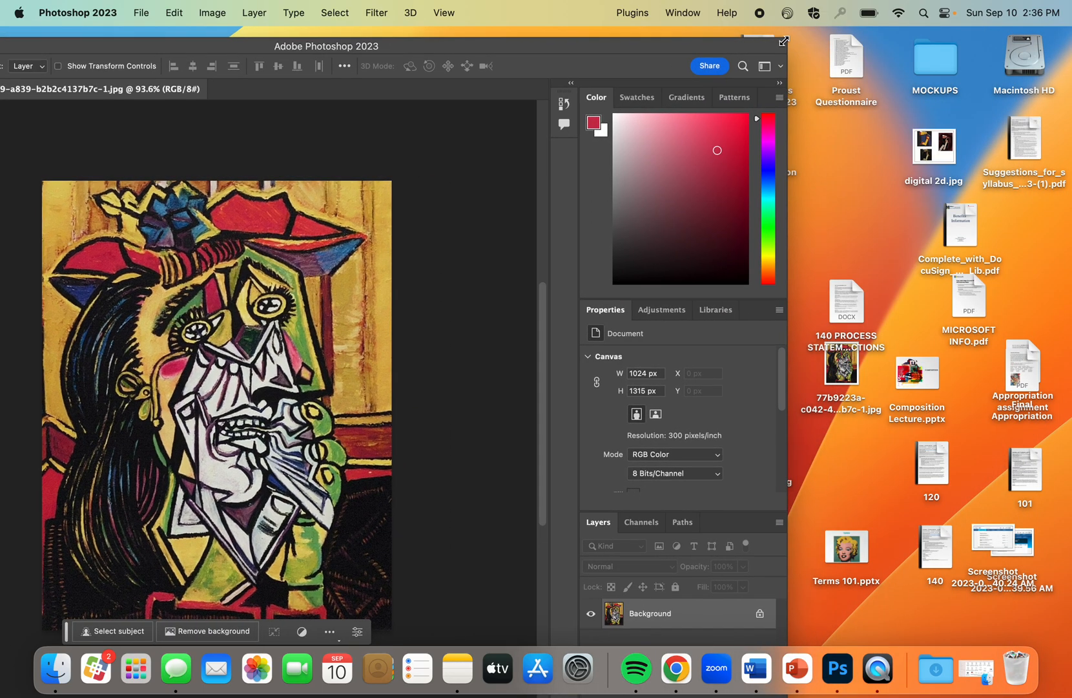
left_click_drag(675, 48, 815, 41)
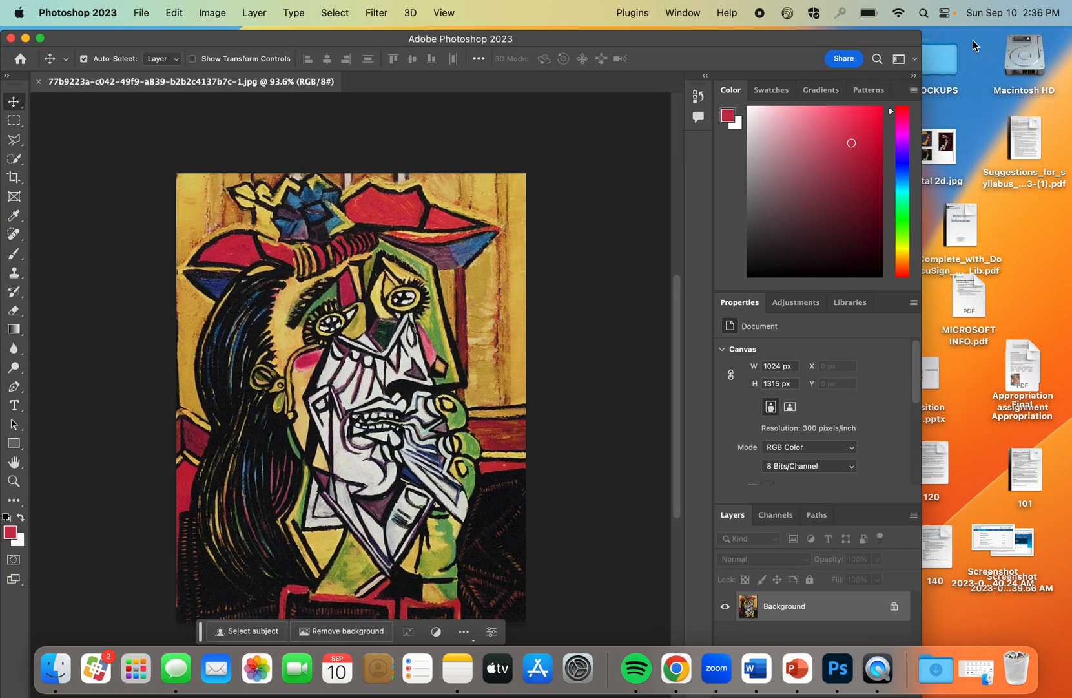
left_click_drag(923, 37, 1069, 39)
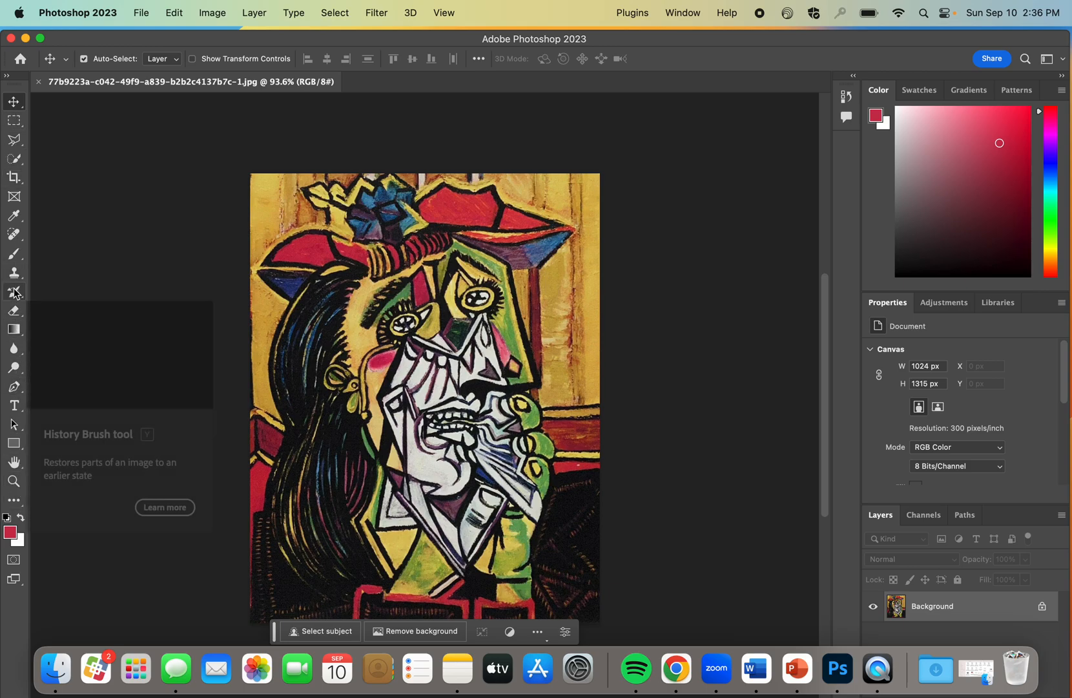
- Draw a 1024 by 1315 px artboard over the painting with the Artboard Tool and add a blank artboard to its right
right_click(12, 104)
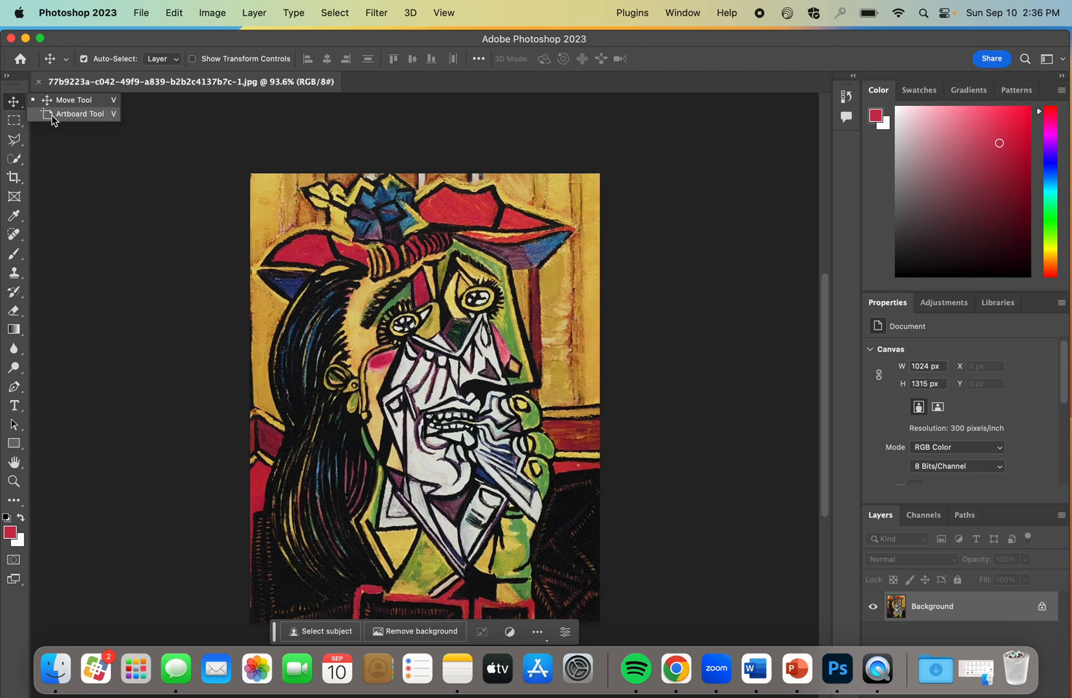
left_click(77, 113)
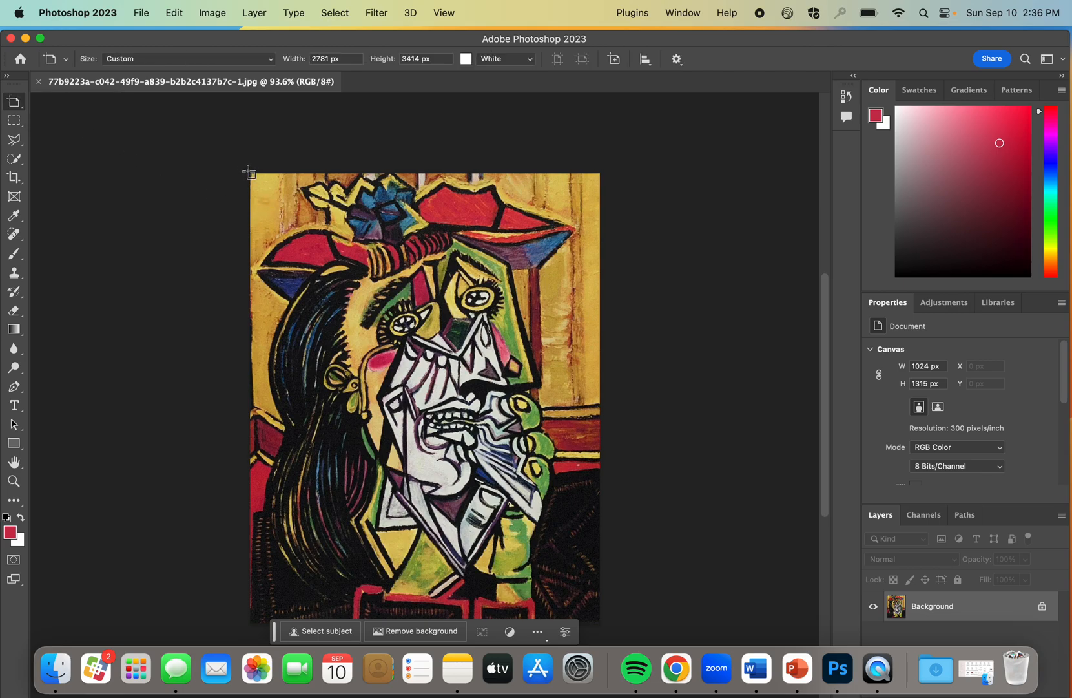
left_click_drag(249, 172, 599, 620)
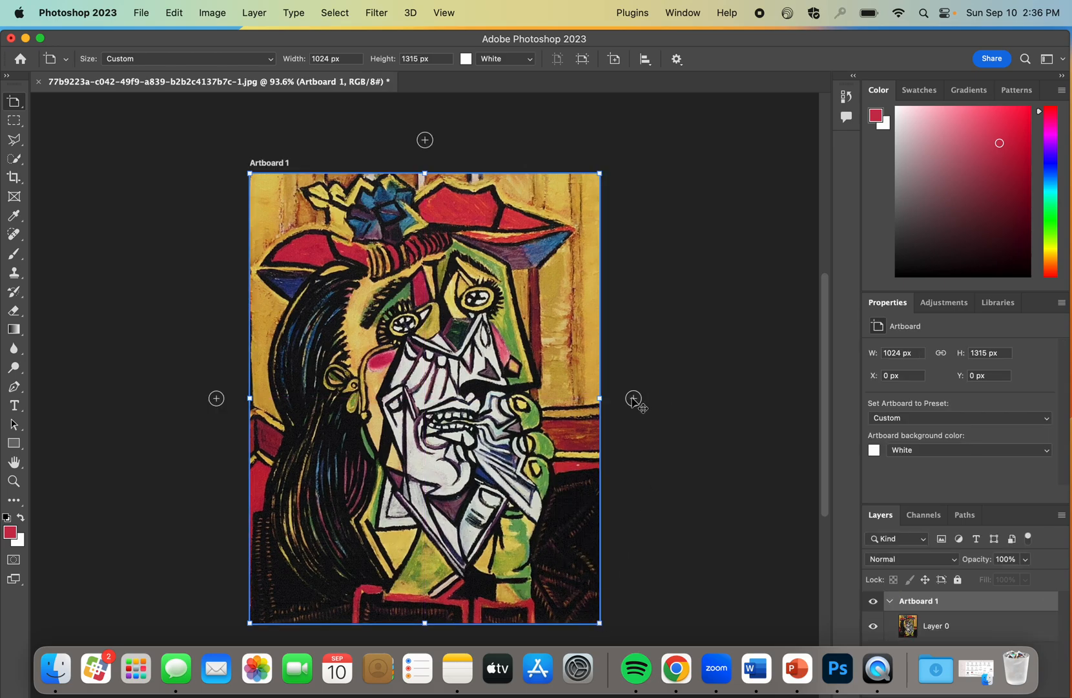
left_click(633, 398)
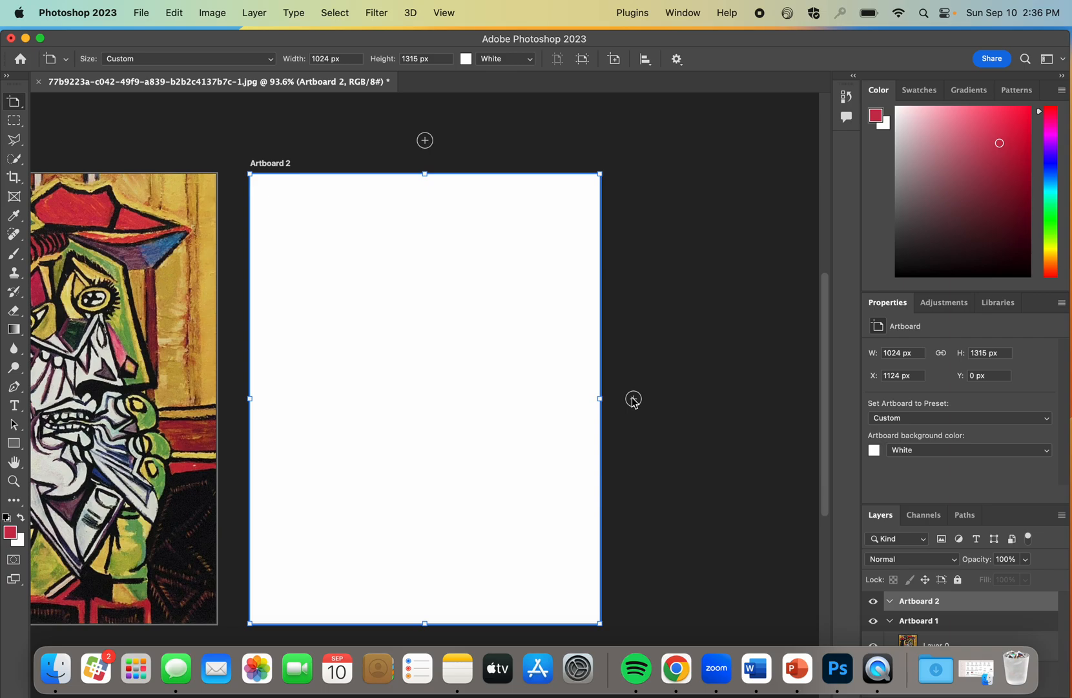
scroll(240, 488, "left", 6)
scroll(240, 488, "down", 2)
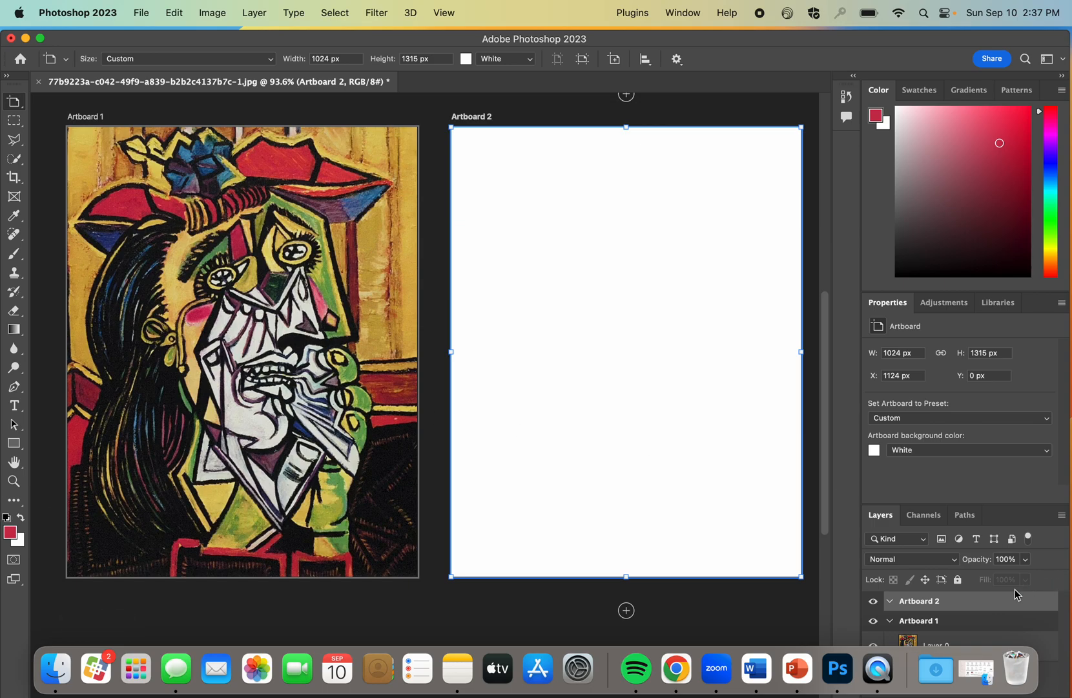
- Select Artboard 1, switch to the Move Tool and select the blank Artboard 2
left_click(961, 622)
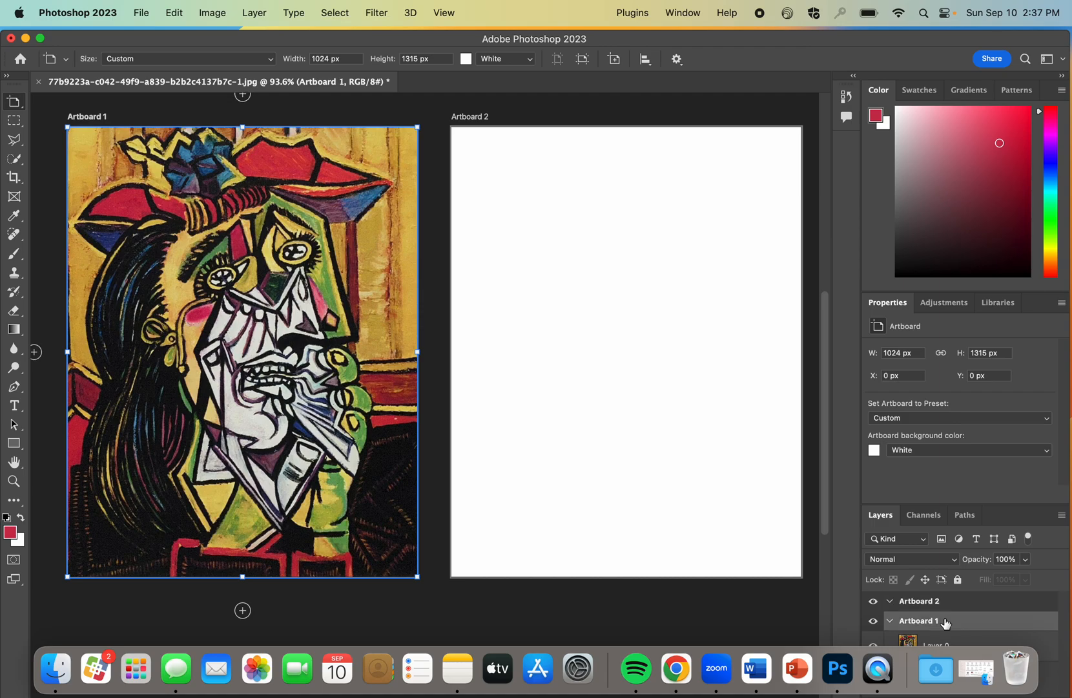
key("v")
left_click(562, 348)
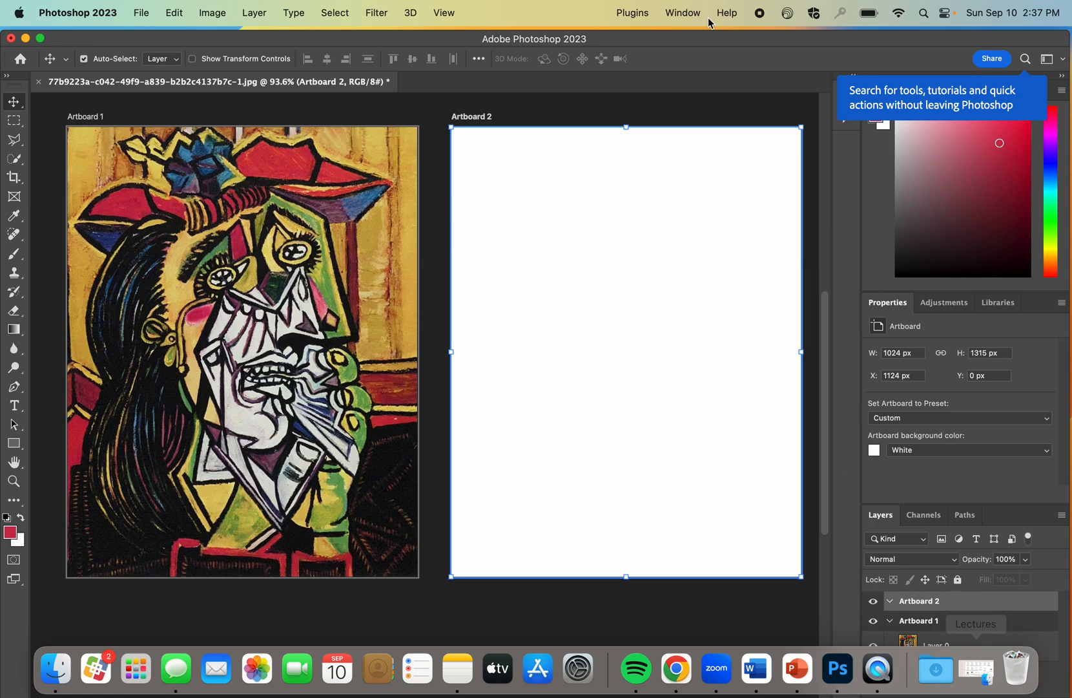
left_click_drag(708, 36, 703, 6)
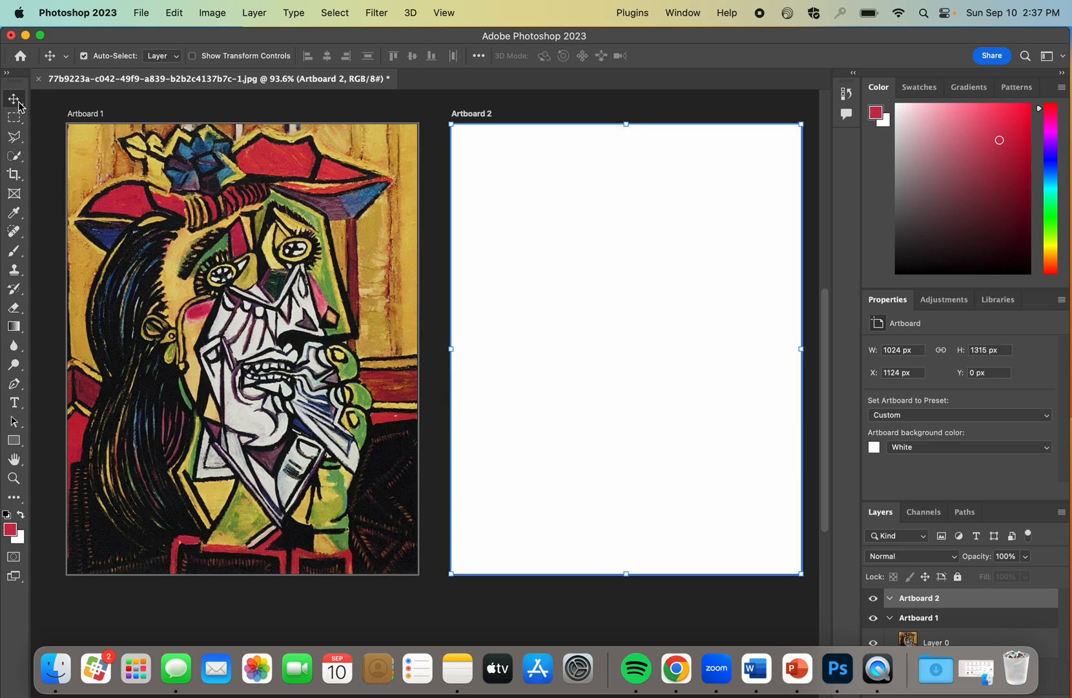
- Sample a dark grey foreground color with the Eyedropper Tool and inspect it in the Color Picker without changing it
left_click(17, 139)
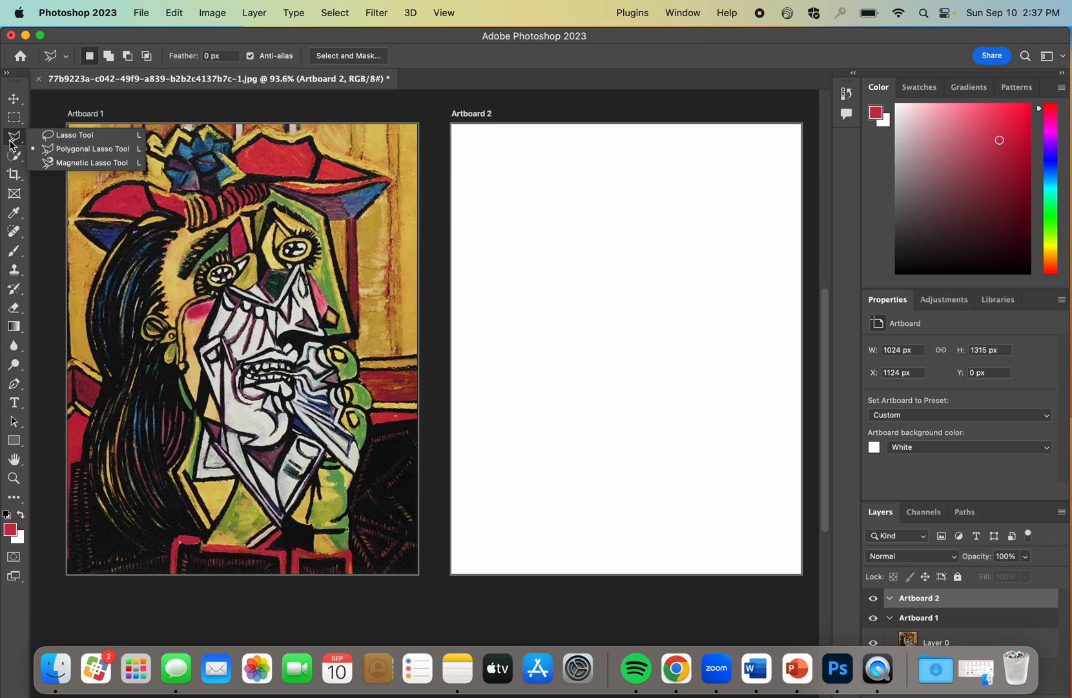
left_click(95, 149)
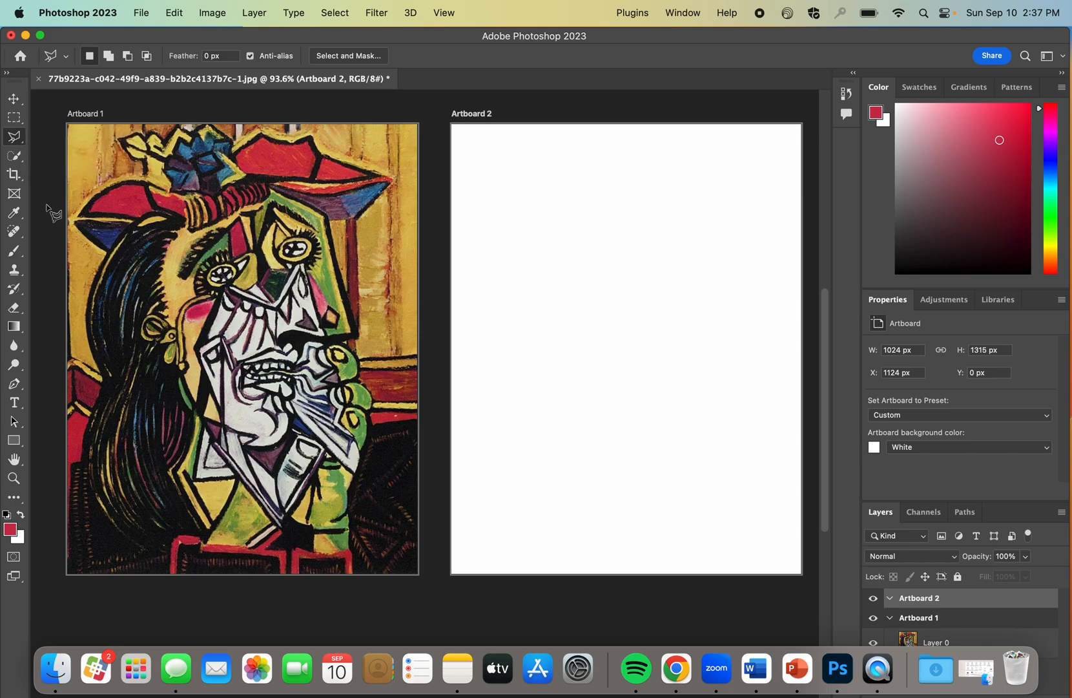
left_click(13, 216)
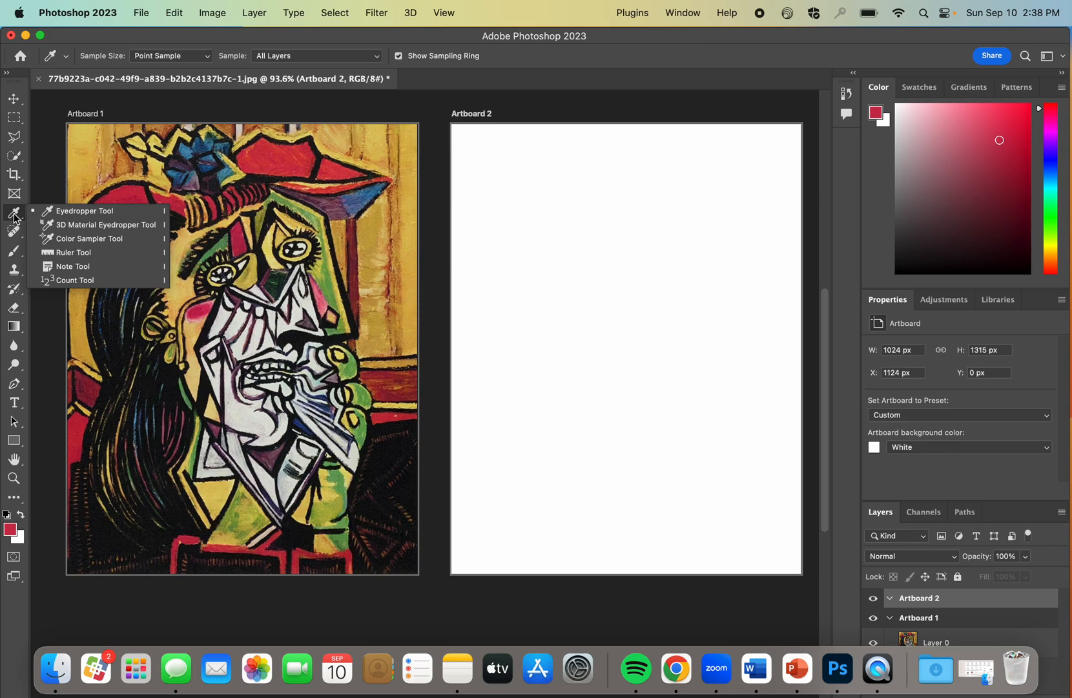
left_click(42, 511)
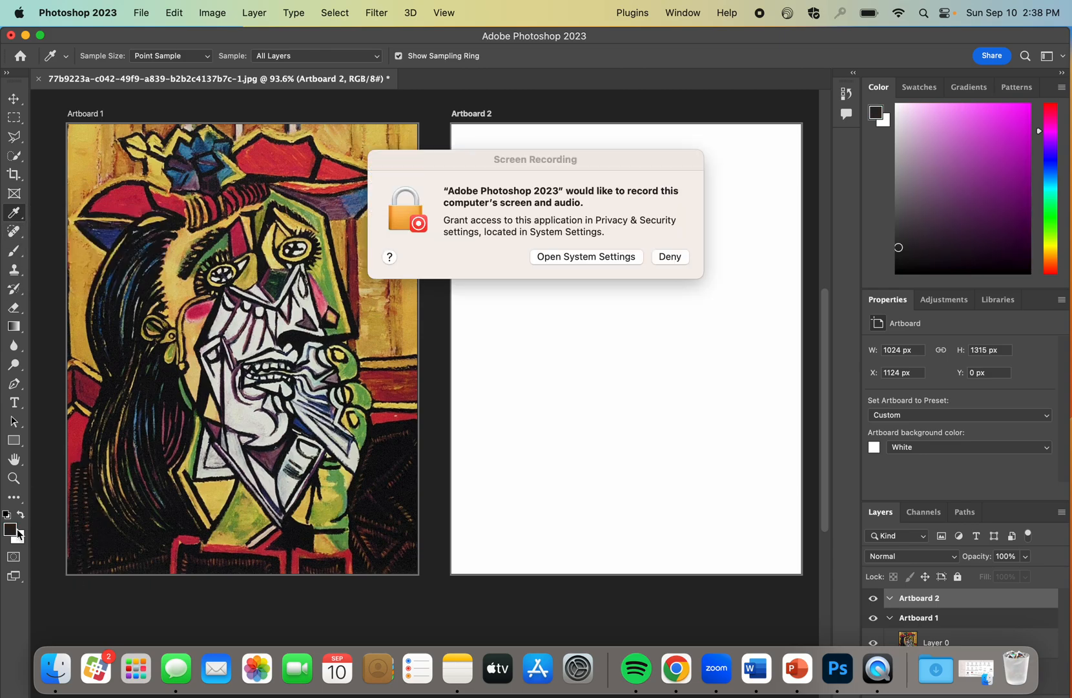
left_click(12, 531)
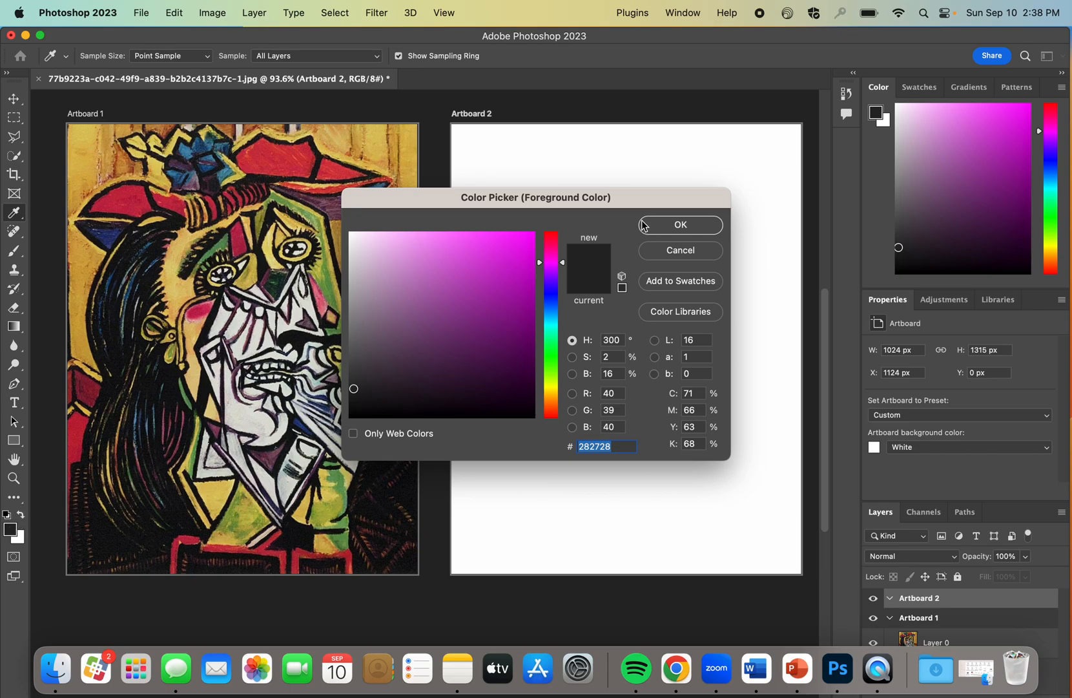
left_click(668, 252)
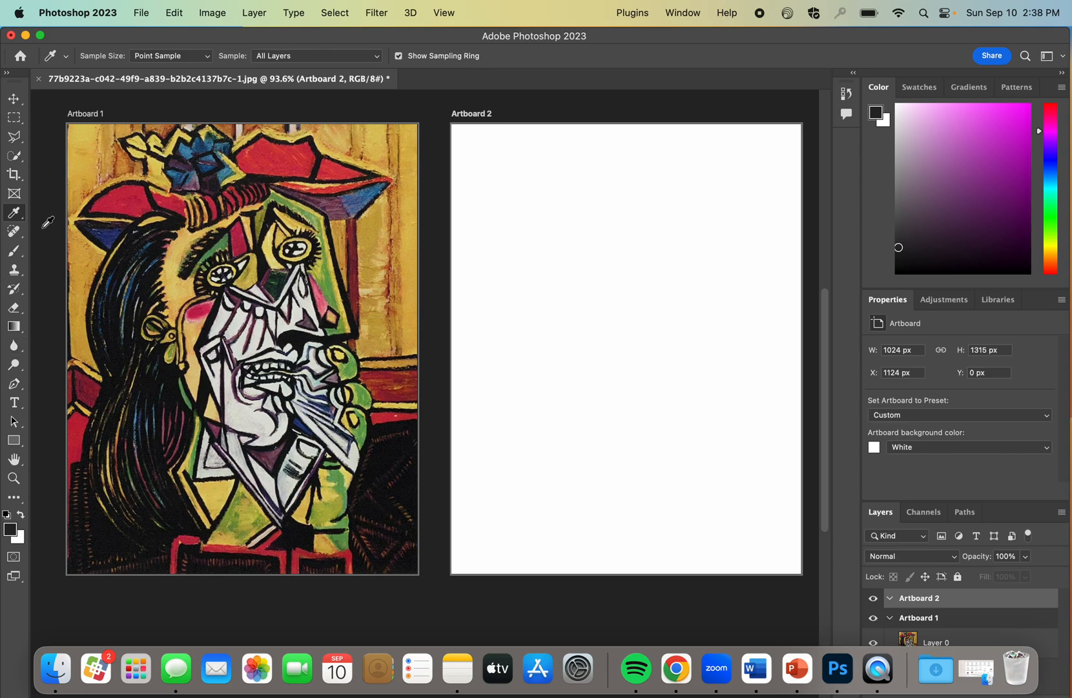
- Try to paint on the blank Artboard 2 with the Brush Tool
left_click(15, 254)
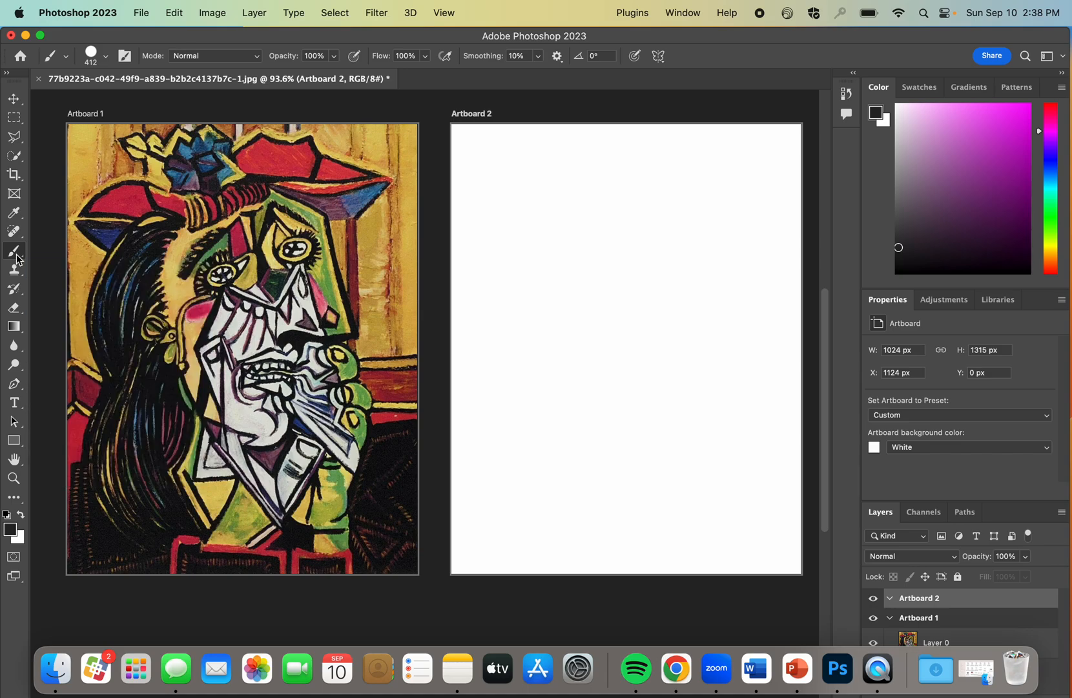
right_click(21, 258)
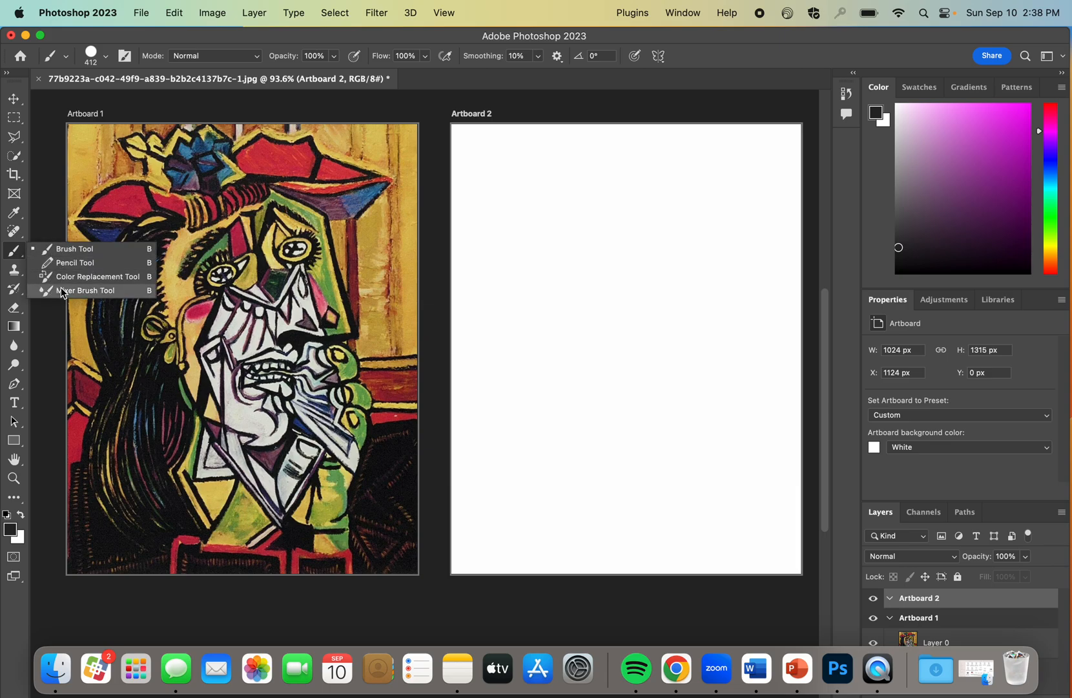
left_click(44, 252)
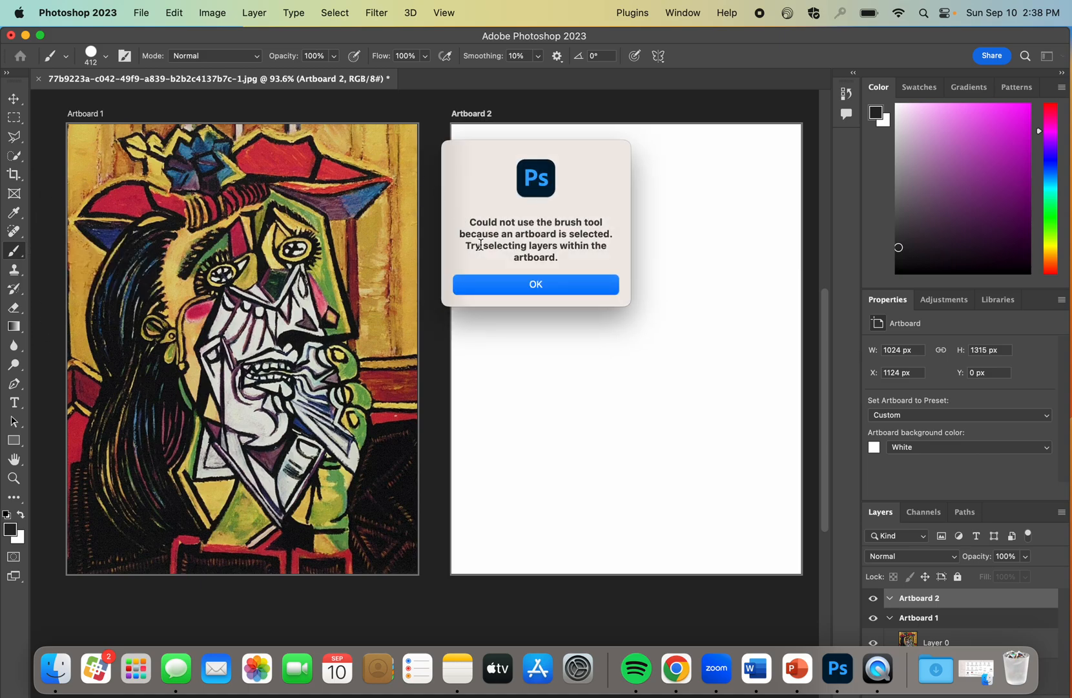
left_click(512, 288)
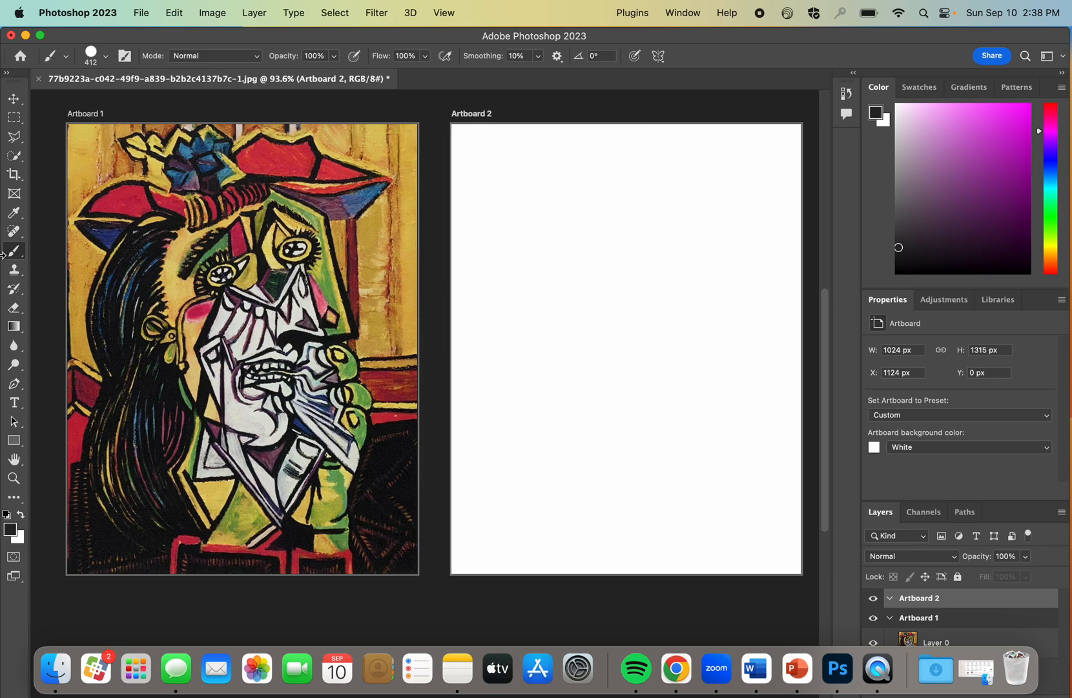
left_click(16, 139)
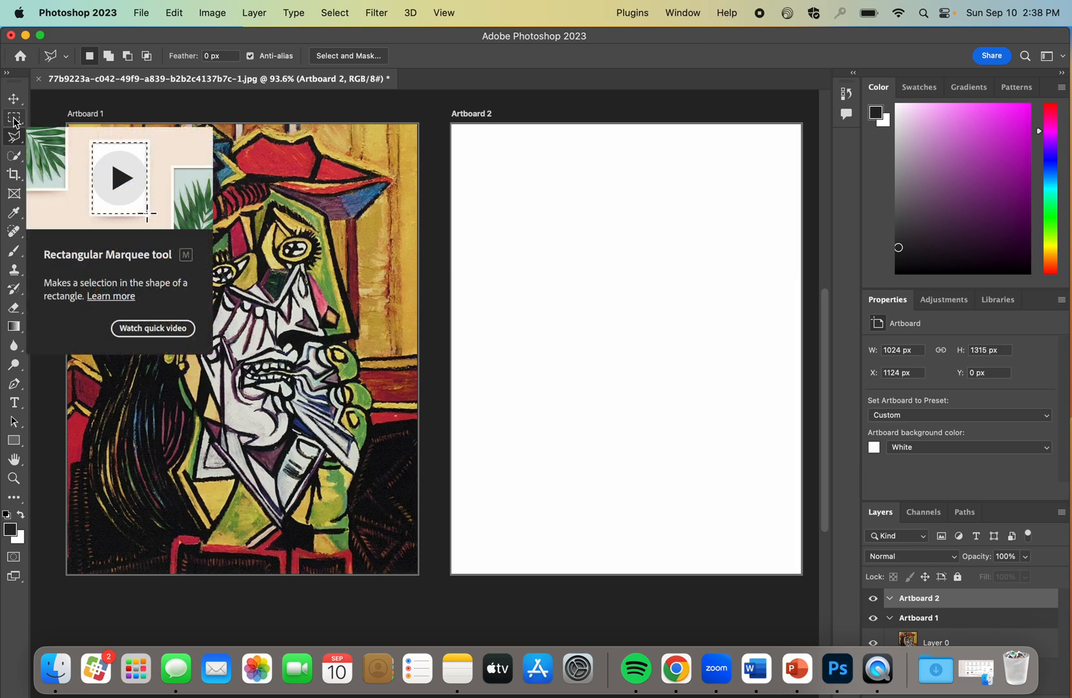
left_click(14, 120)
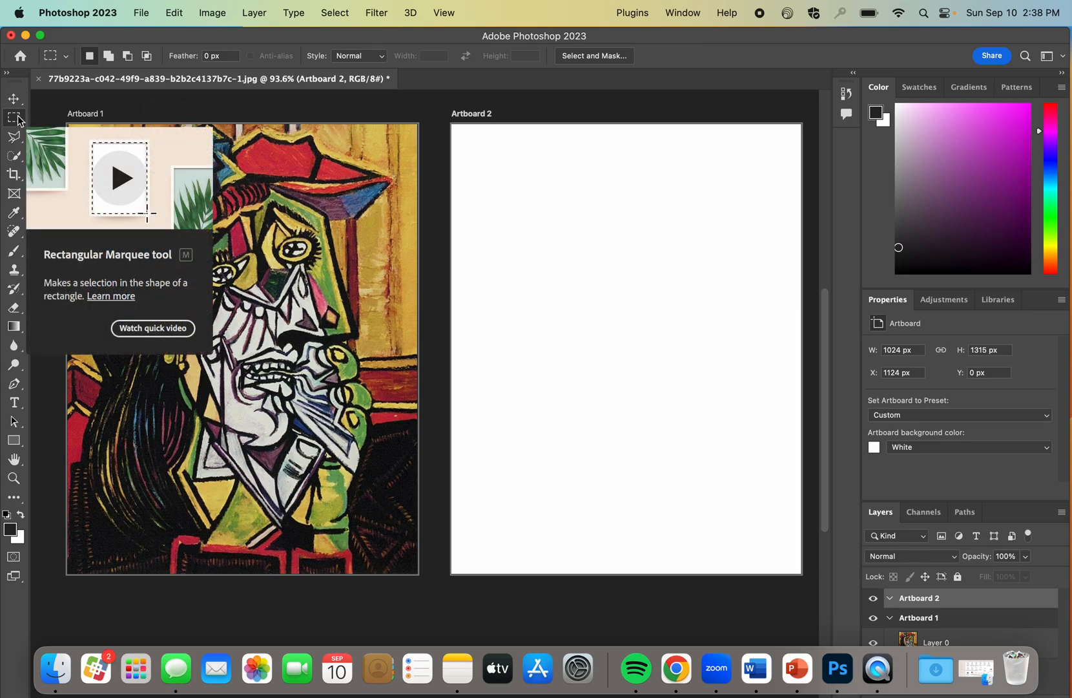
right_click(18, 119)
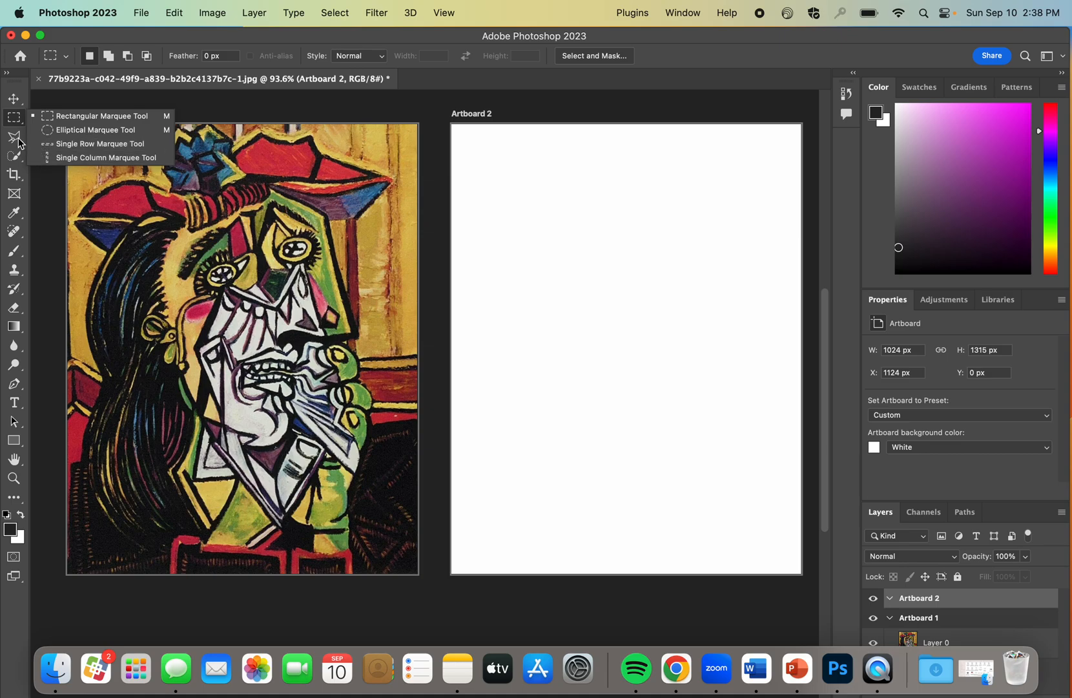
- Select the whole of Artboard 2 by outlining its four corners with the Polygonal Lasso Tool
left_click(17, 142)
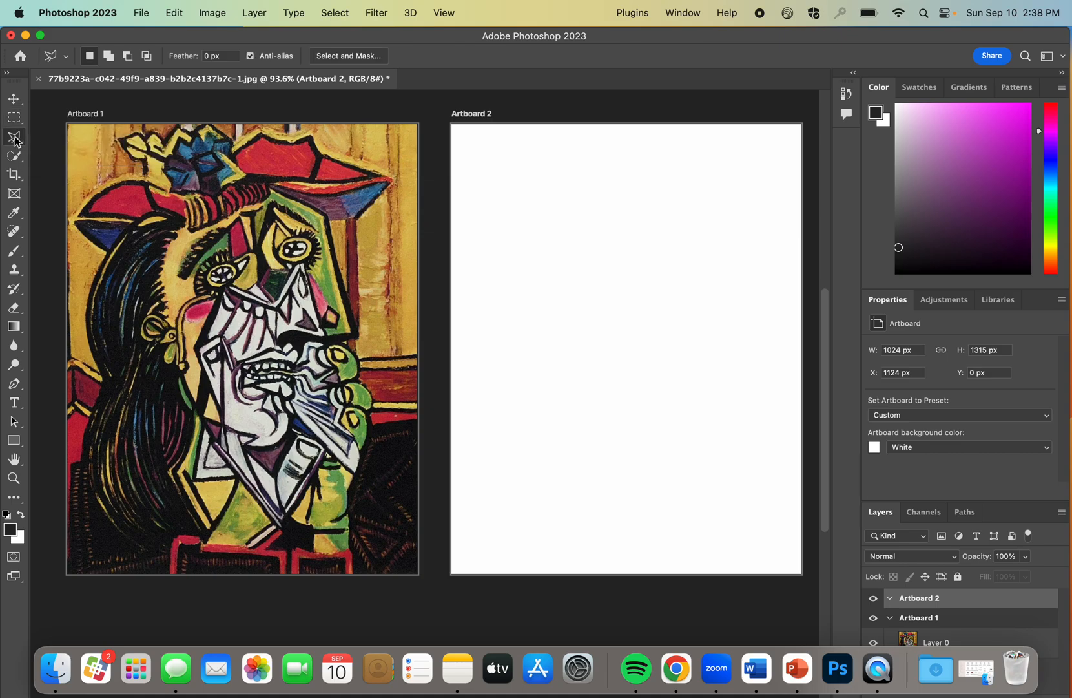
left_click(447, 120)
left_click(448, 580)
scroll(653, 578, "right", 10)
left_click(367, 580)
left_click(361, 123)
scroll(43, 125, "left", 3)
left_click(117, 132)
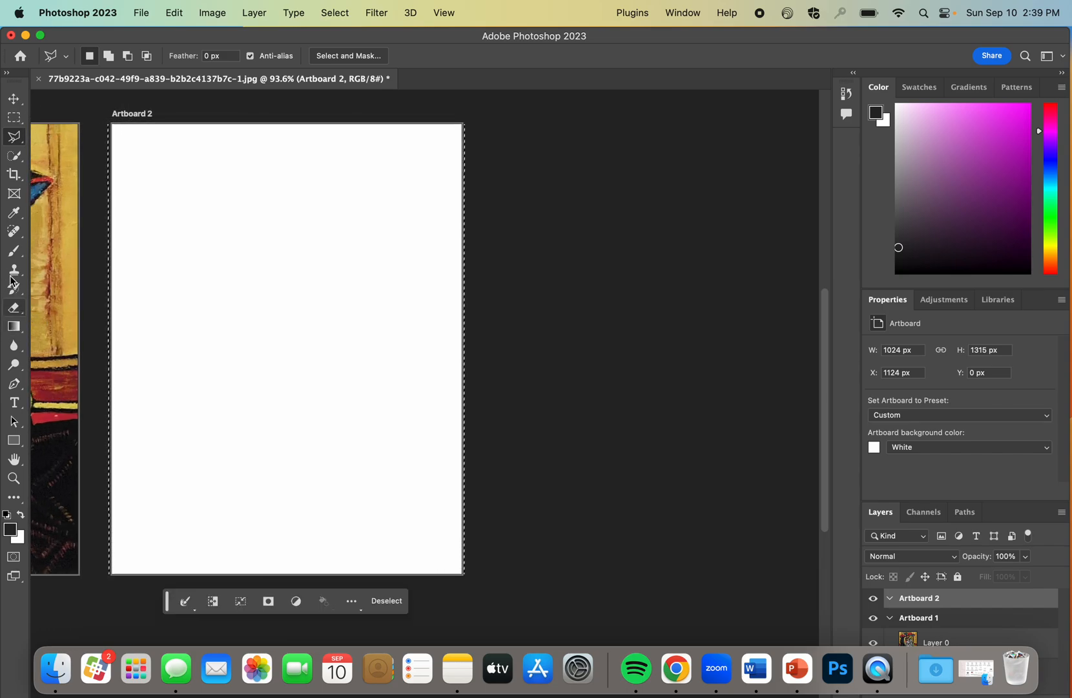
- Sample the golden yellow of the painting's background as the foreground color and switch to the Brush Tool
left_click(14, 251)
scroll(13, 260, "left", 5)
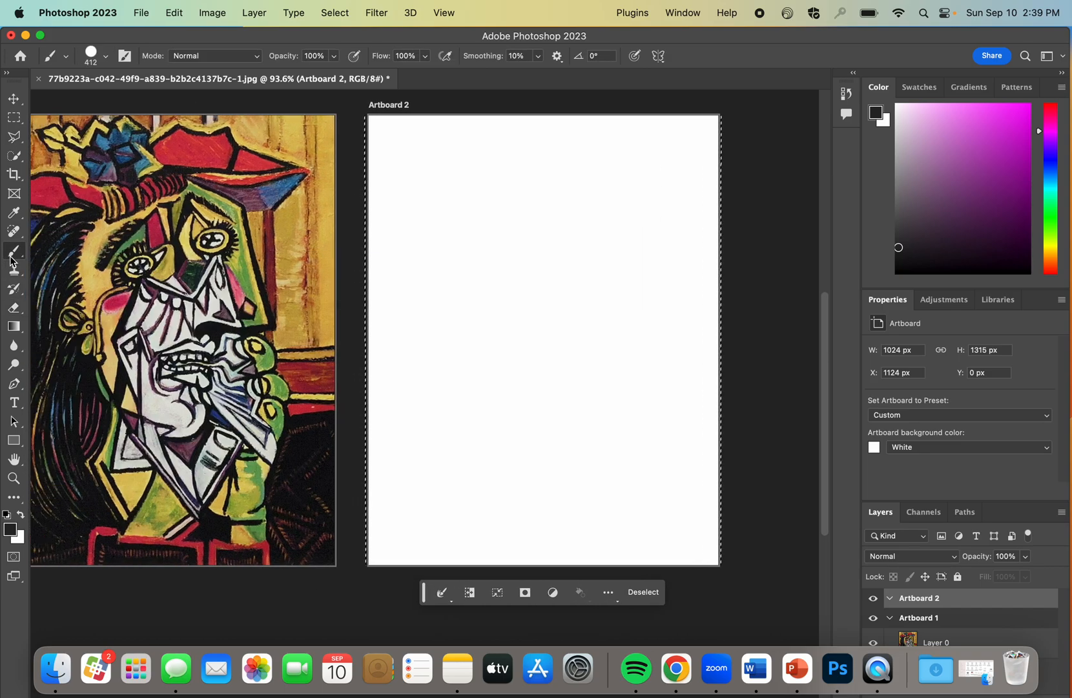
scroll(13, 260, "left", 1)
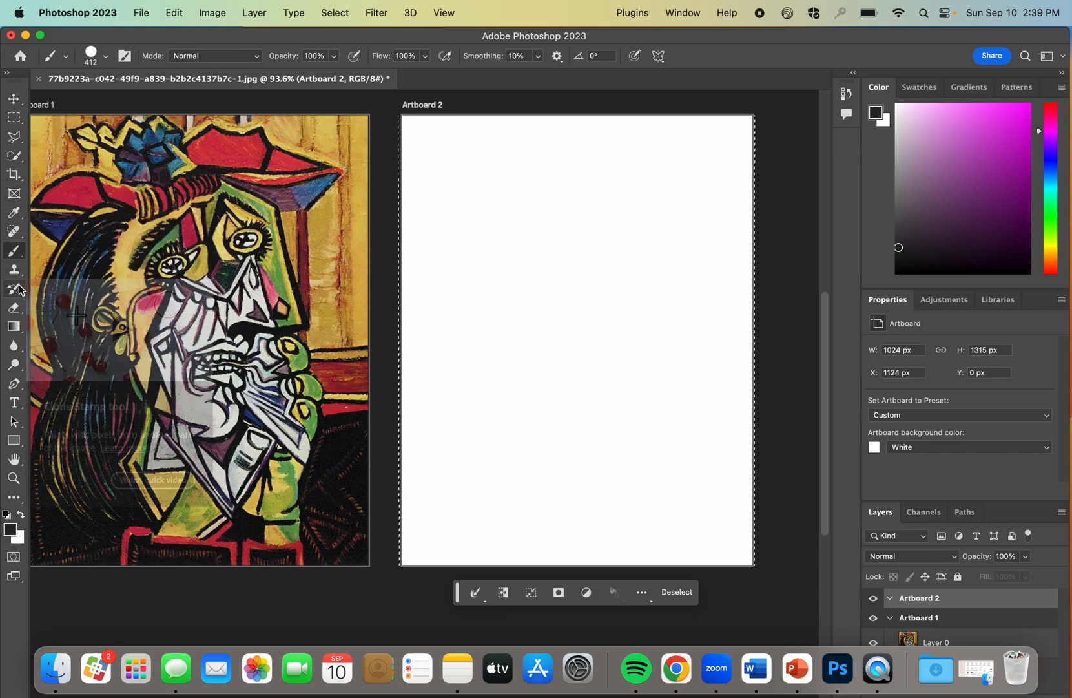
left_click(13, 217)
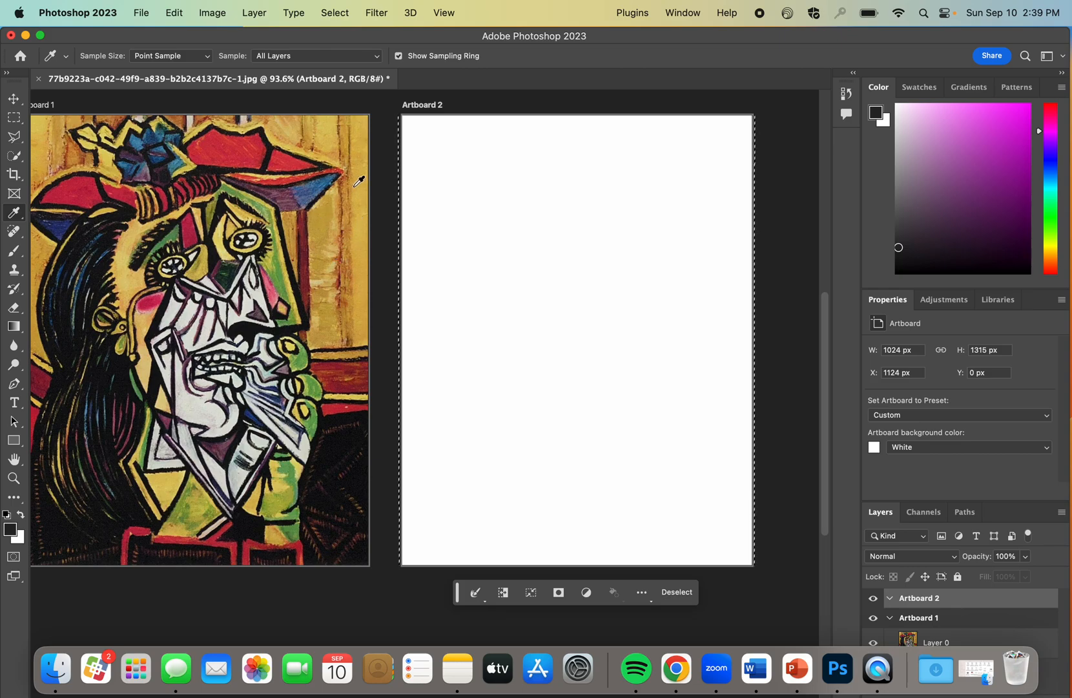
left_click(329, 214)
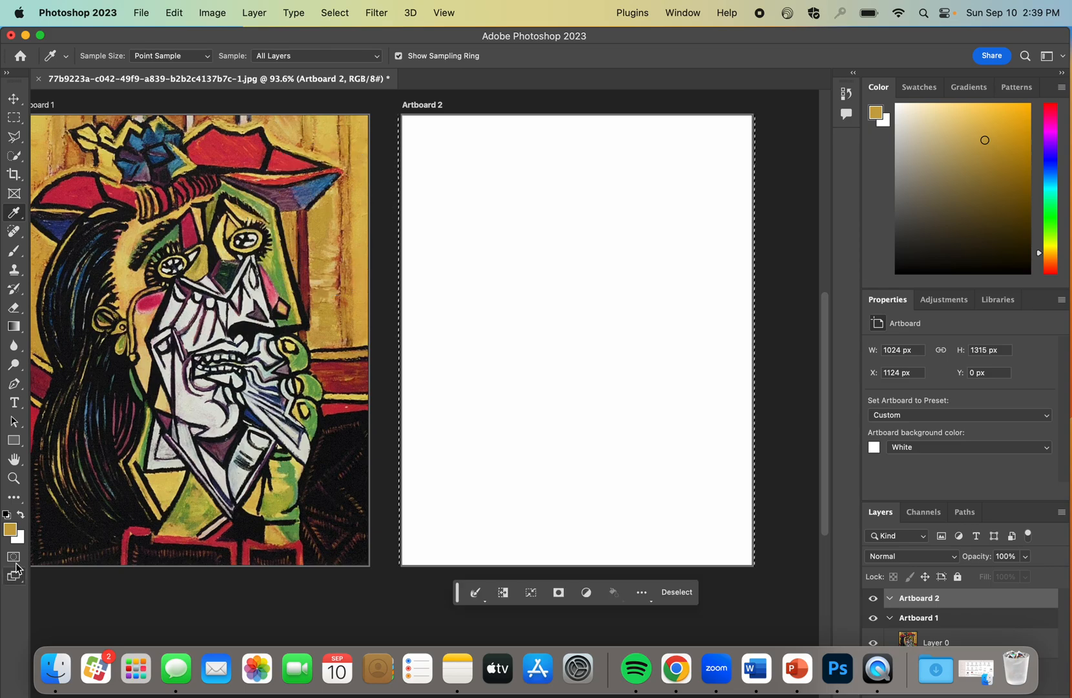
left_click(15, 251)
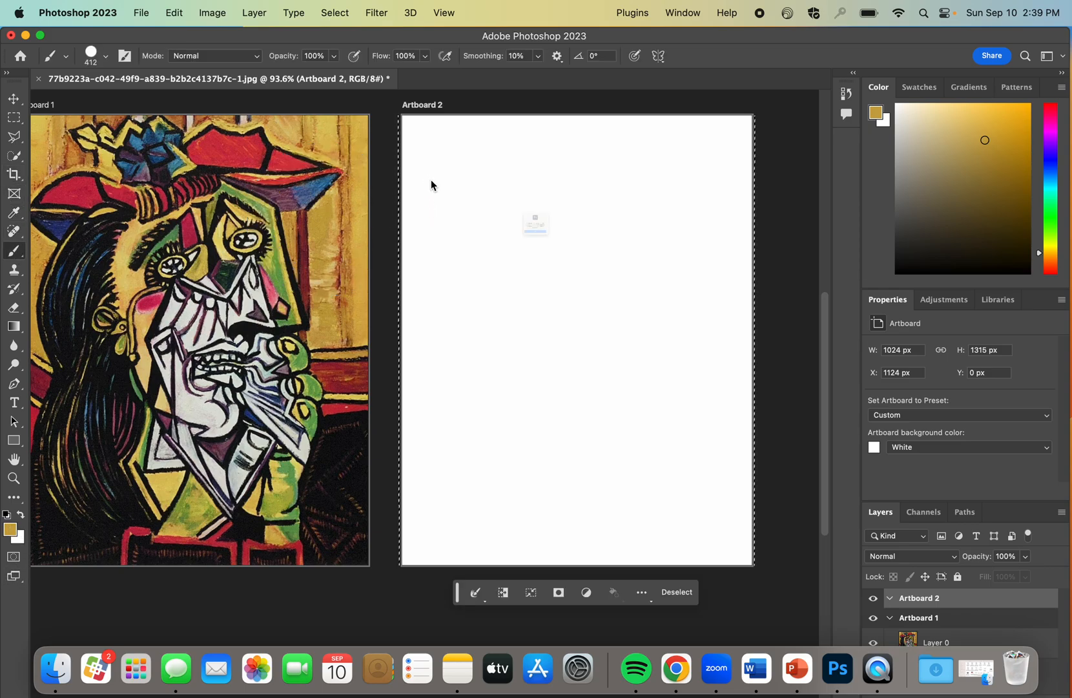
- Try to paint inside the selection with Artboard 1 active instead of Artboard 2
left_click(553, 286)
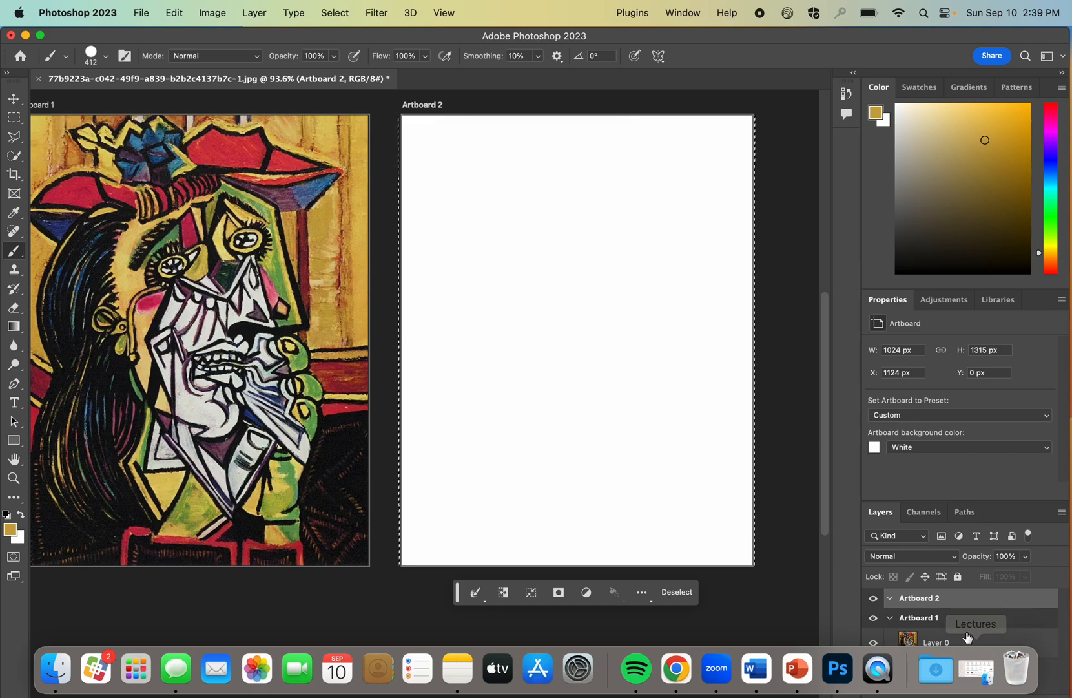
left_click(956, 620)
left_click(448, 349)
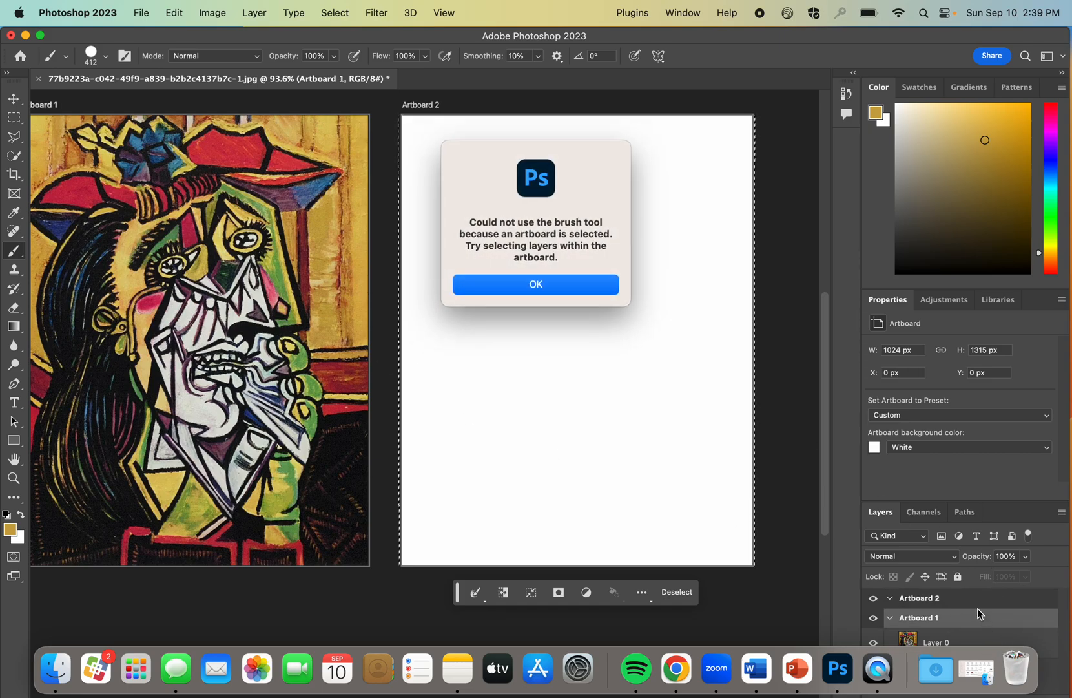
left_click(478, 288)
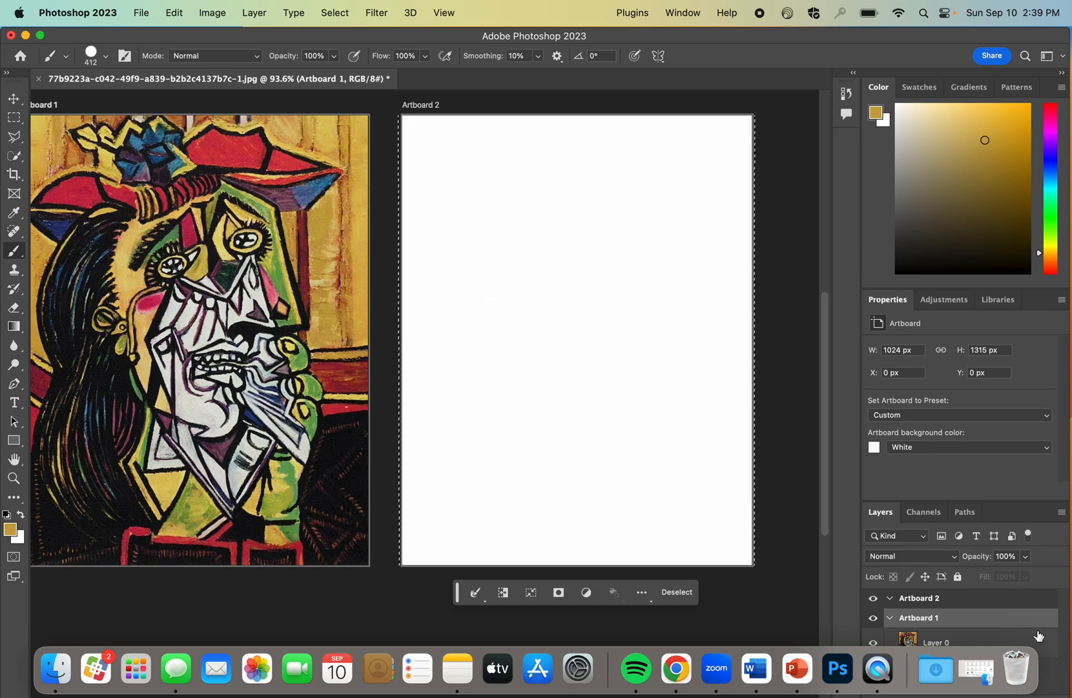
- Flatten the image and brush the golden yellow over the entire selected area beside the painting
left_click(950, 641)
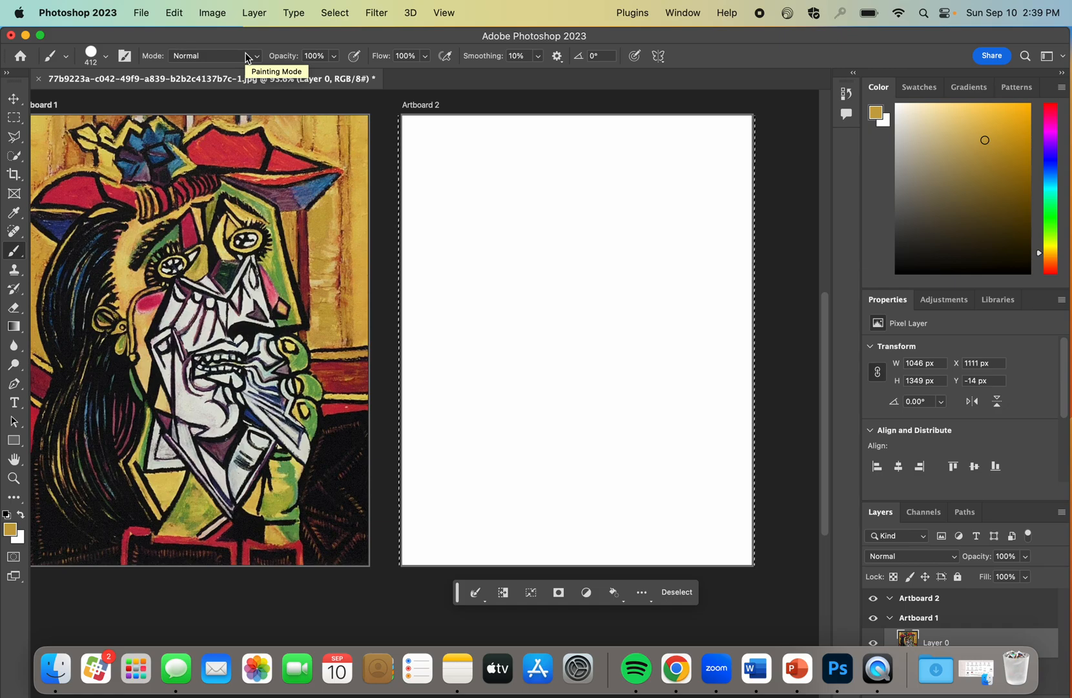
left_click(210, 14)
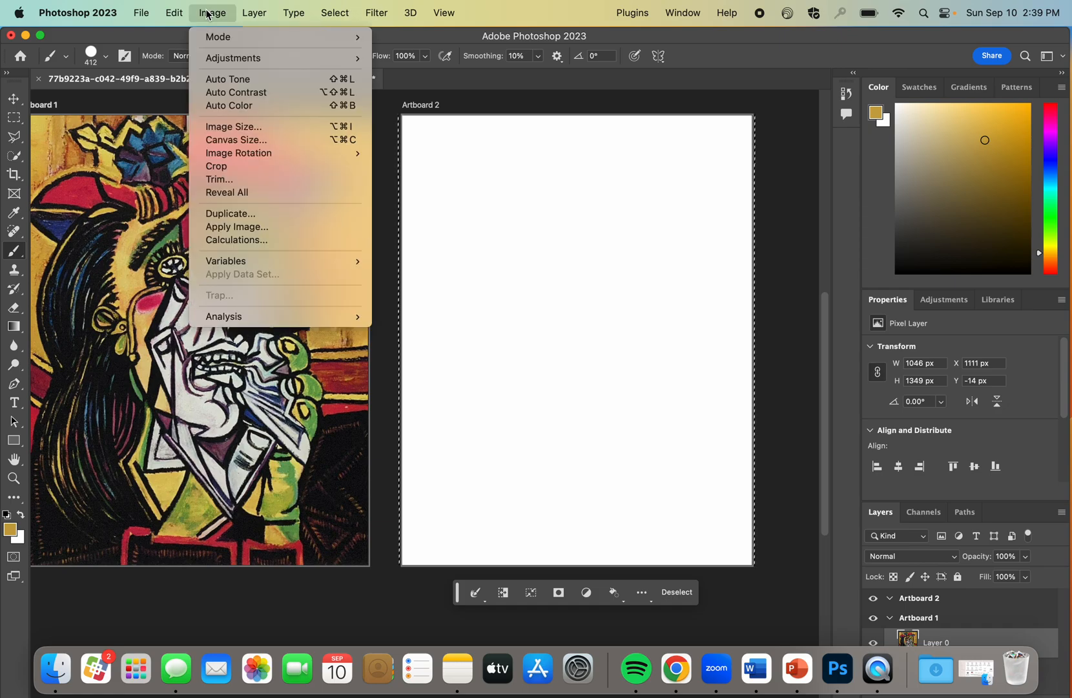
mouse_move(256, 12)
left_click(279, 567)
mouse_move(532, 232)
left_mouse_down()
mouse_move(436, 157)
mouse_move(719, 155)
mouse_move(691, 512)
mouse_move(705, 511)
mouse_move(719, 534)
mouse_move(504, 526)
mouse_move(480, 494)
mouse_move(446, 321)
mouse_move(417, 238)
mouse_move(708, 233)
mouse_move(536, 385)
mouse_move(618, 400)
mouse_move(564, 446)
mouse_move(416, 462)
mouse_move(417, 546)
left_mouse_up()
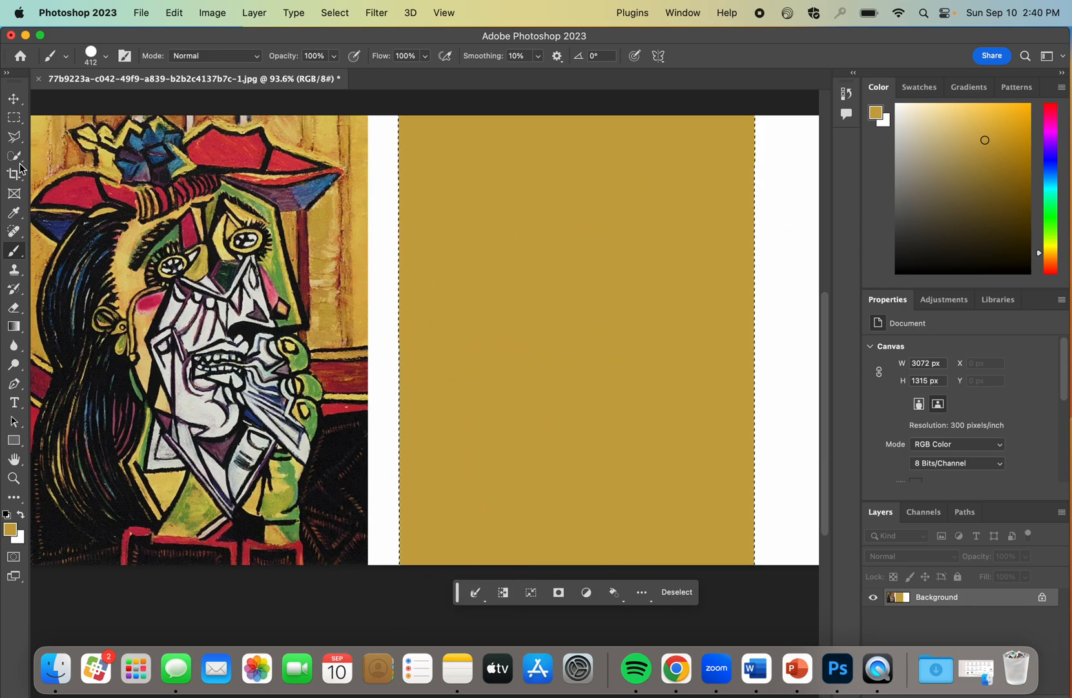
- Clear the selection and outline the lower part of the gold rectangle with the Polygonal Lasso Tool, its upper edge rising towards the right
left_click(15, 136)
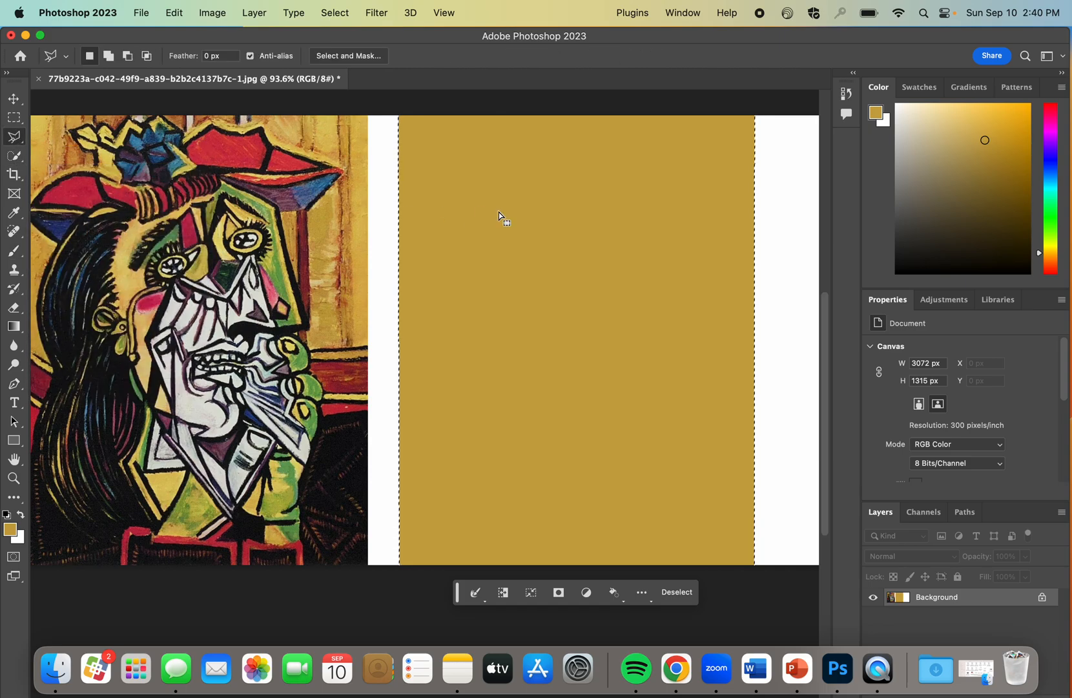
scroll(268, 373, "left", 3)
scroll(268, 373, "right", 2)
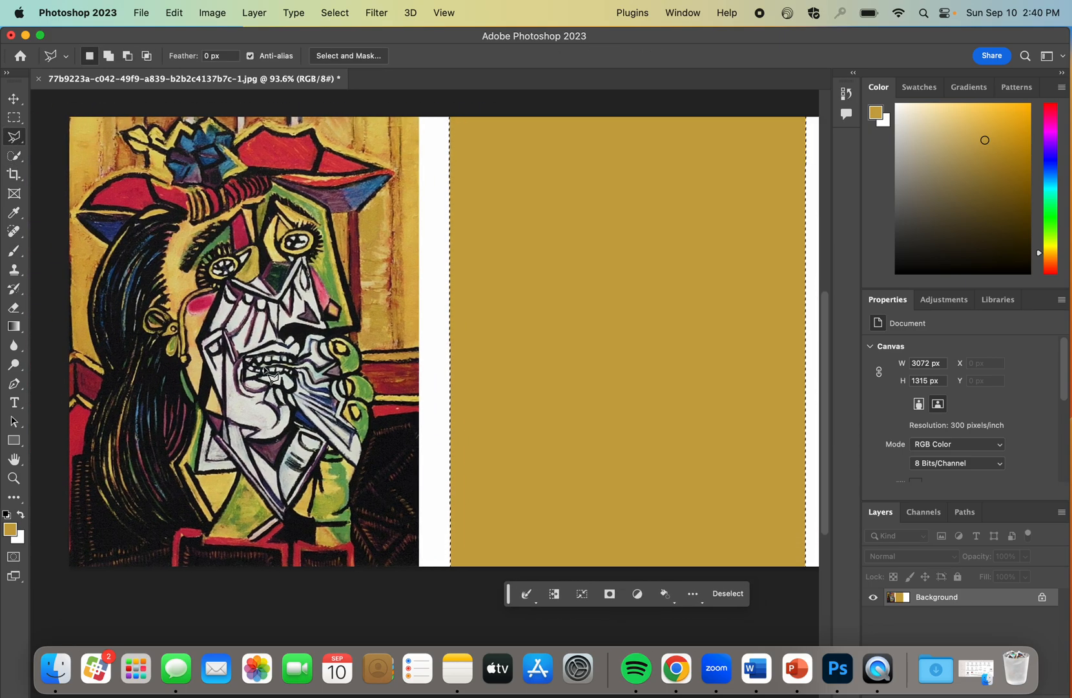
scroll(268, 374, "down", 2)
scroll(265, 369, "up", 1)
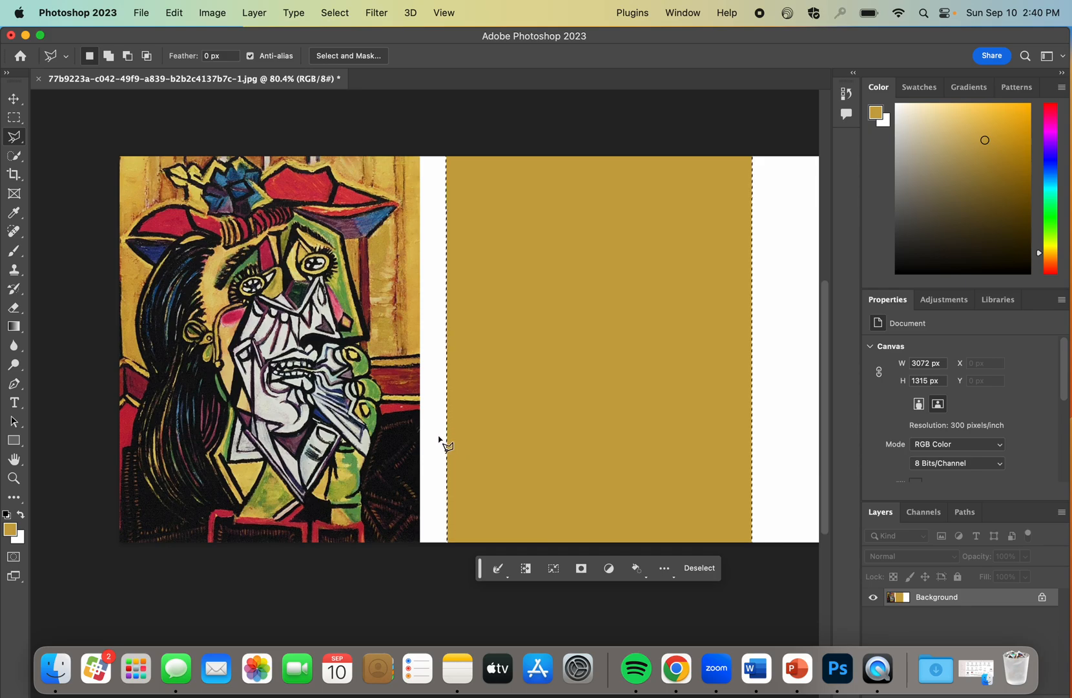
key("super+d")
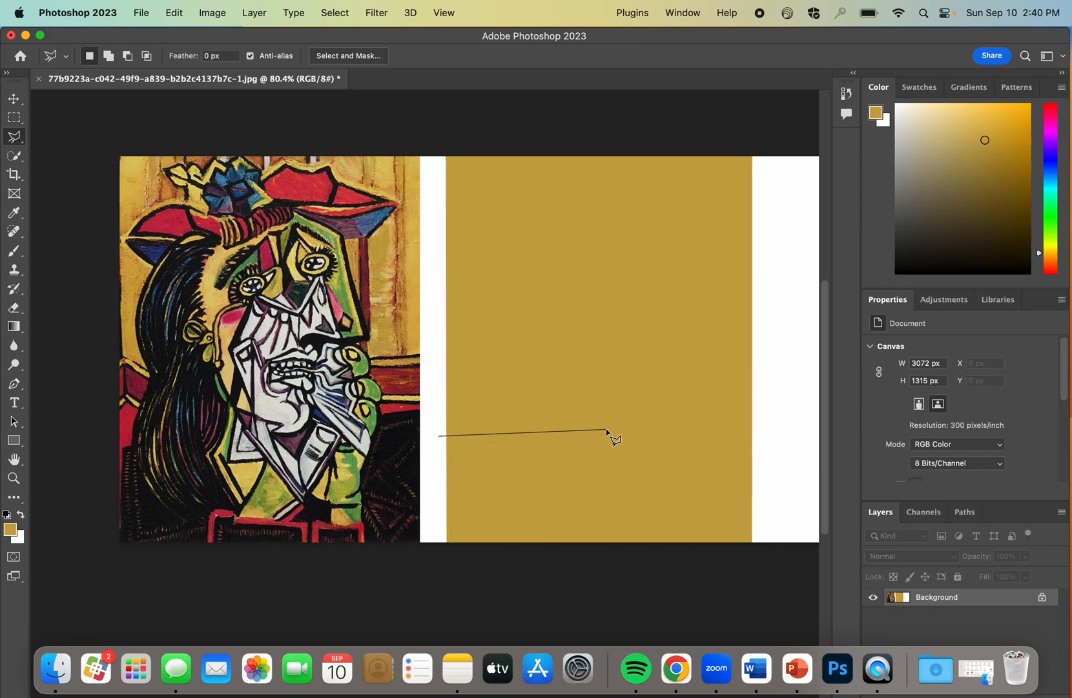
left_click(583, 430)
left_click(764, 406)
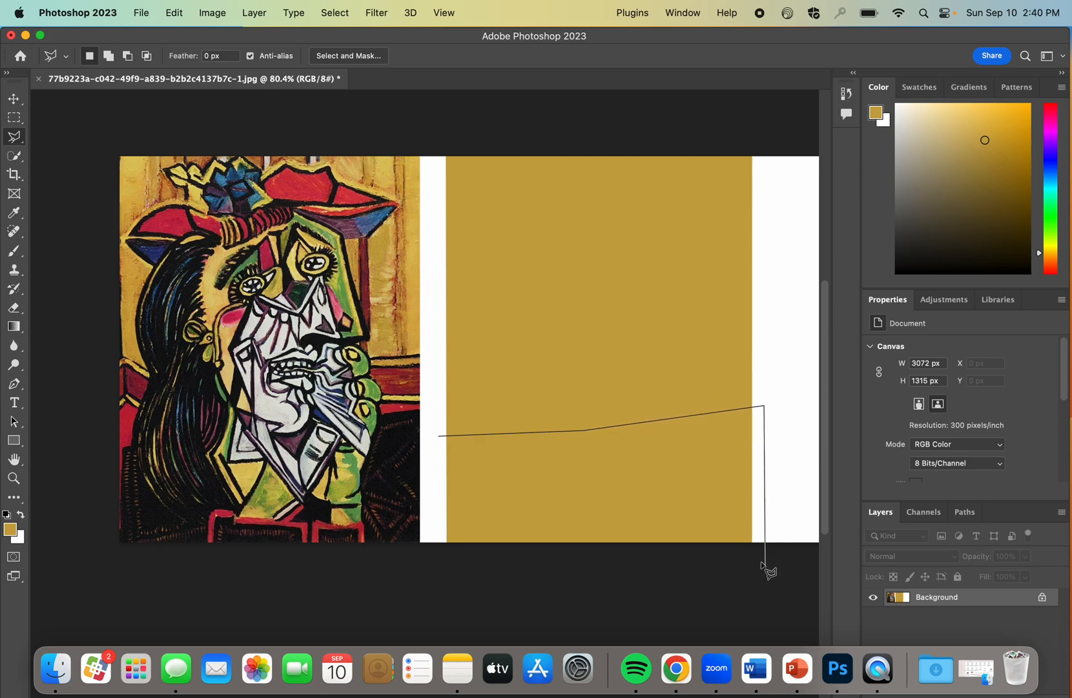
left_click(754, 552)
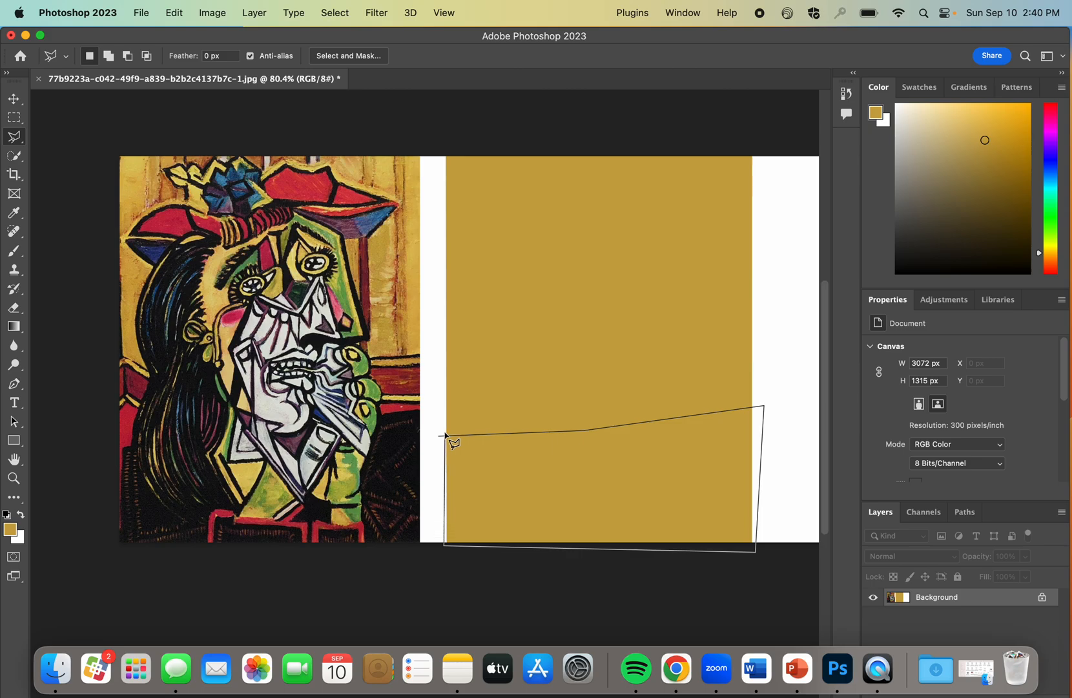
left_click(445, 435)
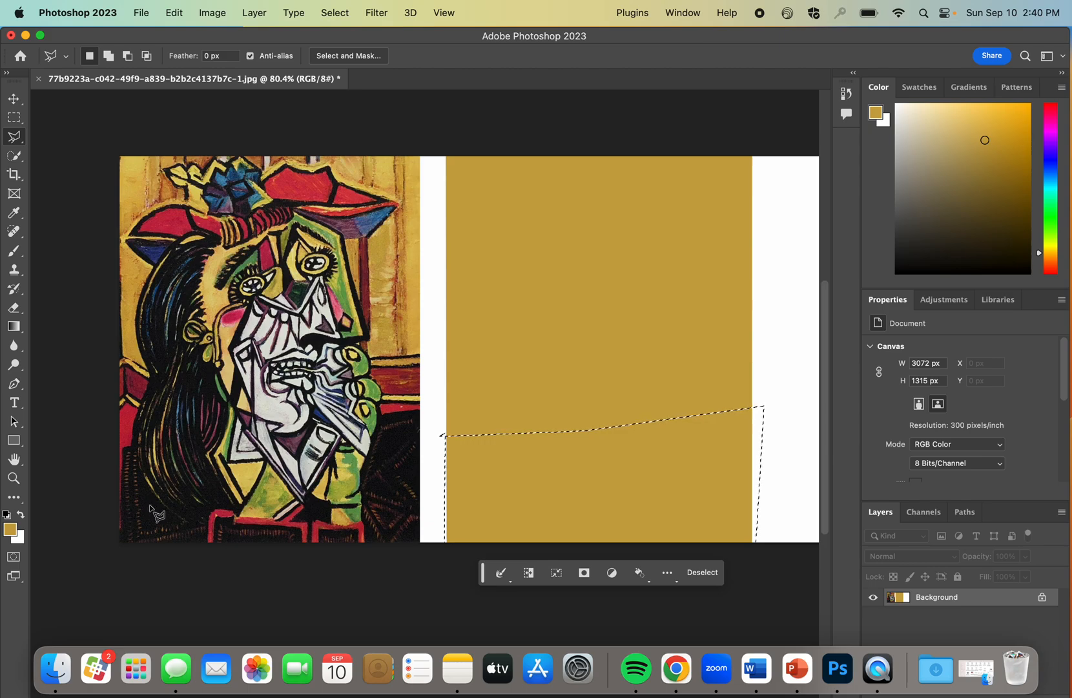
- Sample black from the dark area at the painting's lower right as the foreground color
left_click(15, 212)
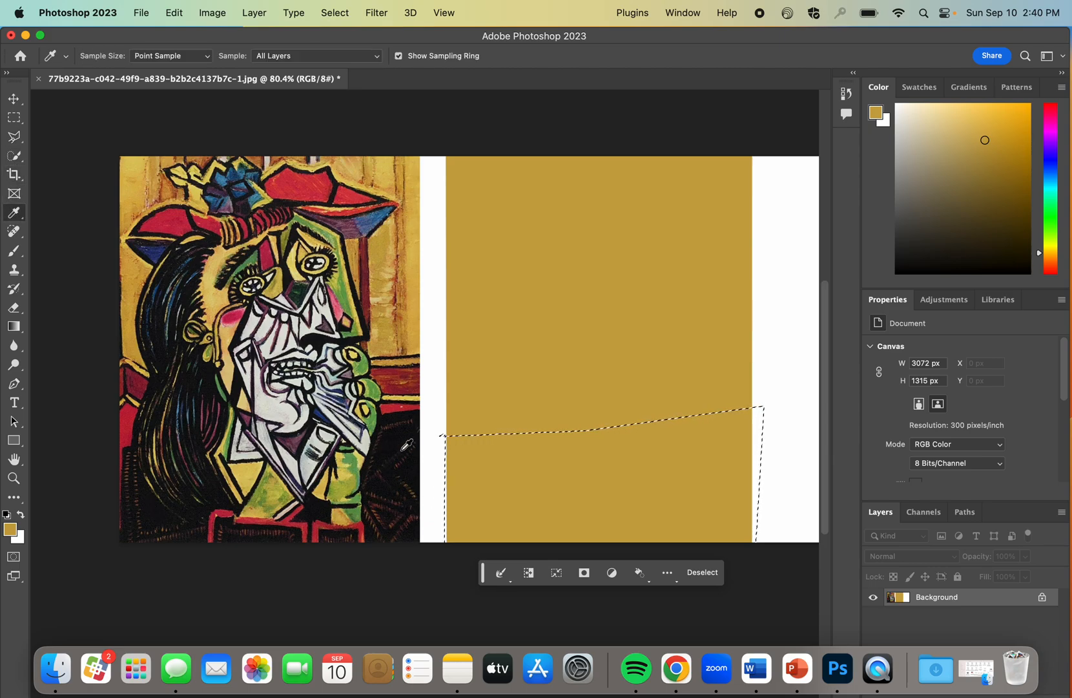
left_click(405, 439)
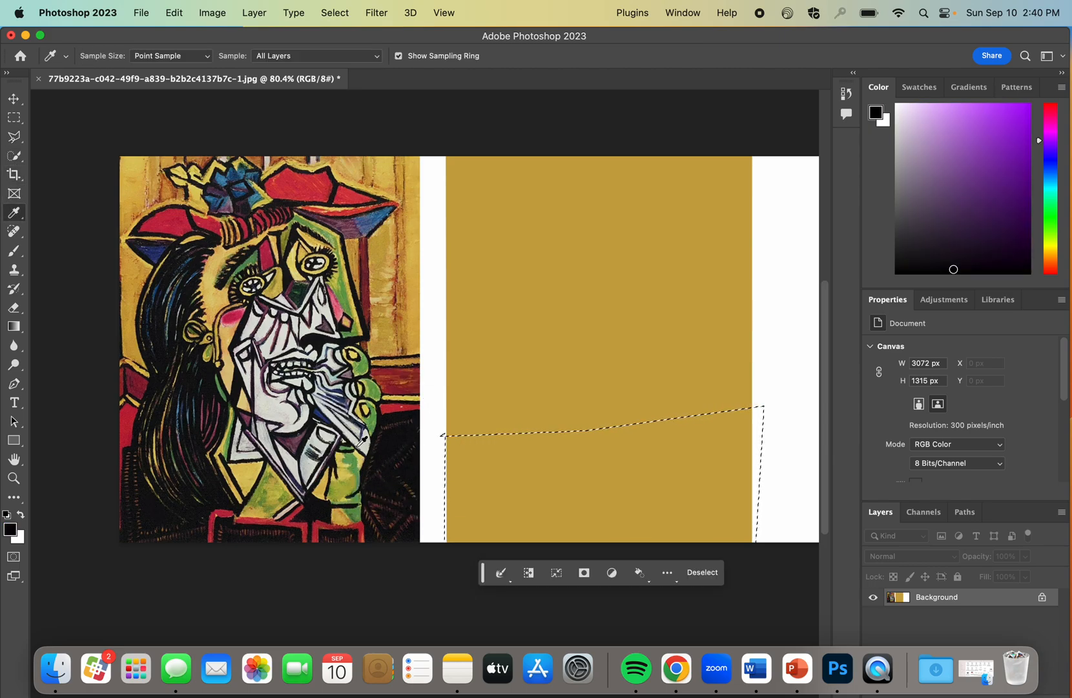
- Brush black over the selected lower part of the gold rectangle and clear the selection
left_click(14, 250)
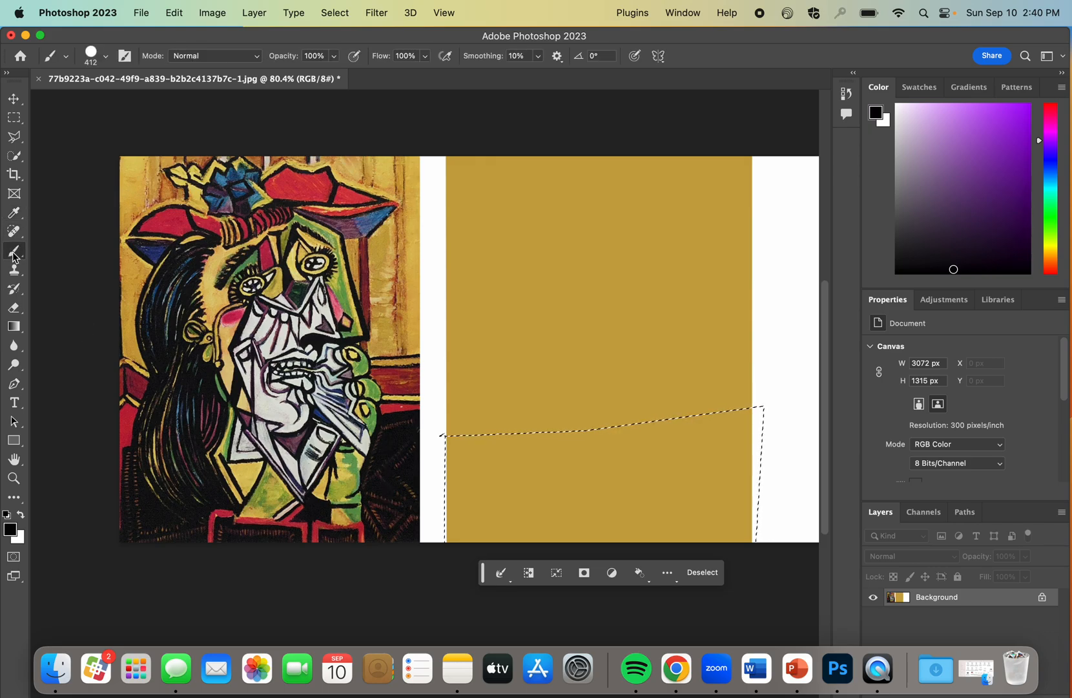
left_click(481, 467)
mouse_move(482, 467)
left_mouse_down()
mouse_move(459, 468)
mouse_move(663, 462)
mouse_move(757, 410)
mouse_move(705, 536)
mouse_move(555, 533)
mouse_move(452, 545)
left_mouse_up()
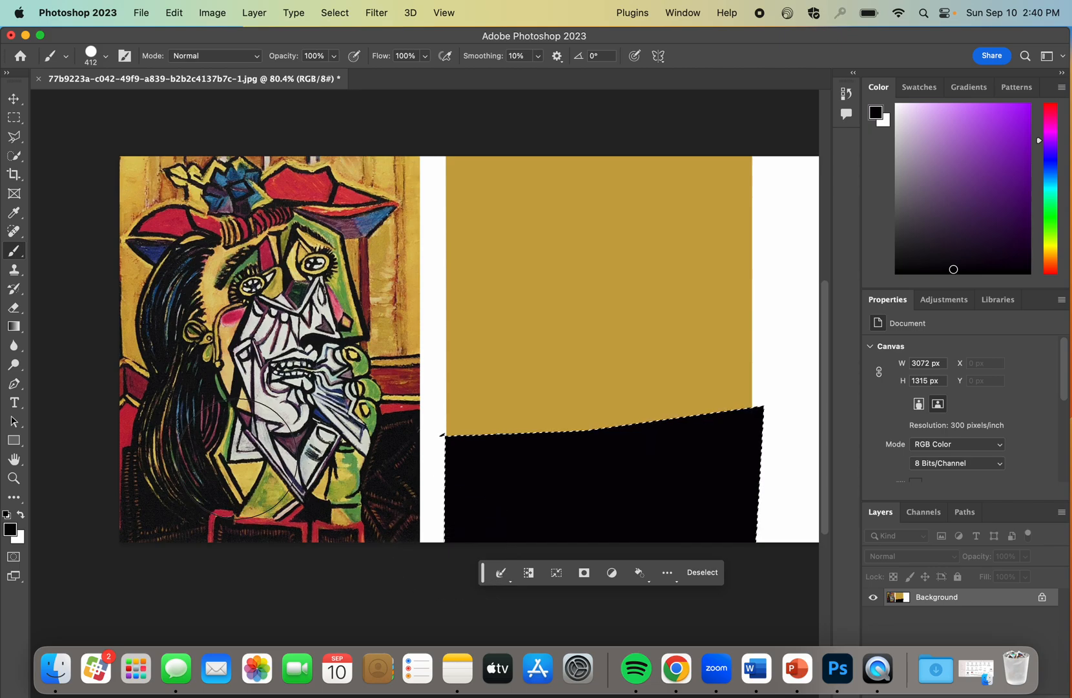
left_click(10, 138)
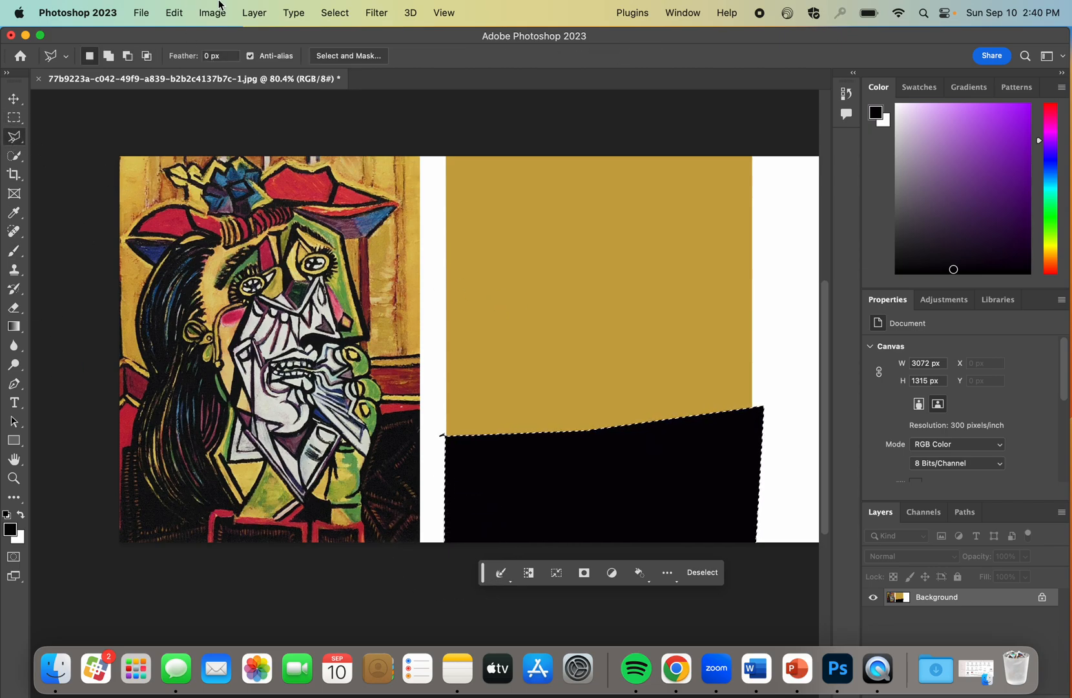
left_click(338, 12)
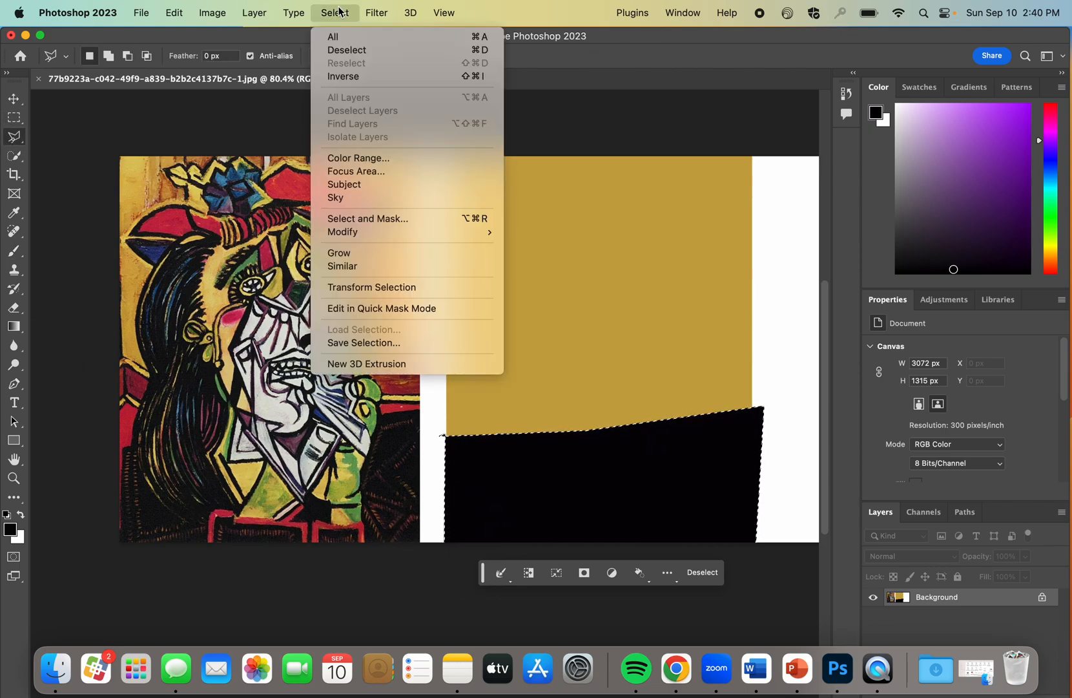
left_click(487, 55)
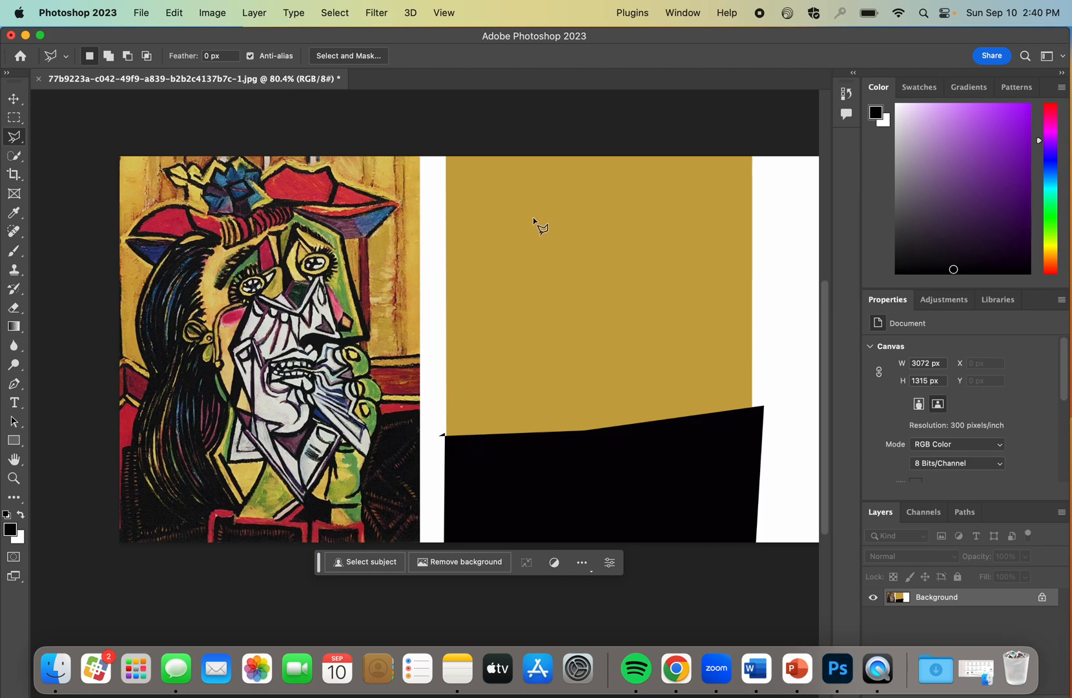
- Outline the long hair shape along the gold rectangle's left side with the Polygonal Lasso Tool and brush it black
left_click(550, 224)
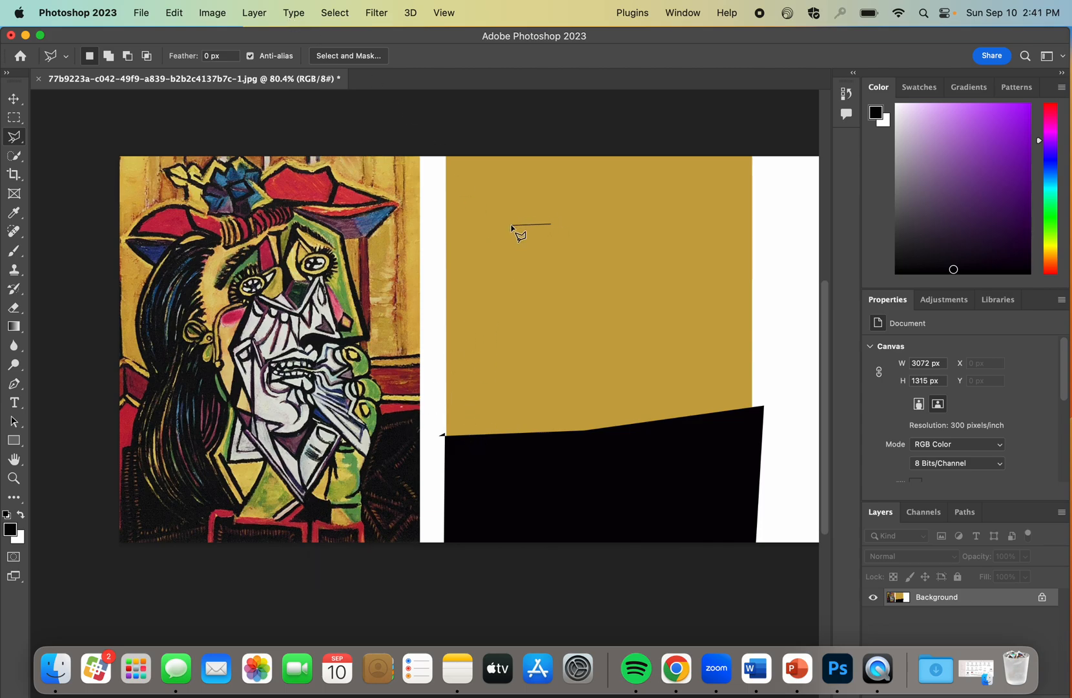
left_click(482, 267)
left_click(472, 311)
left_click(465, 437)
left_click(500, 502)
left_click(584, 506)
left_click(552, 454)
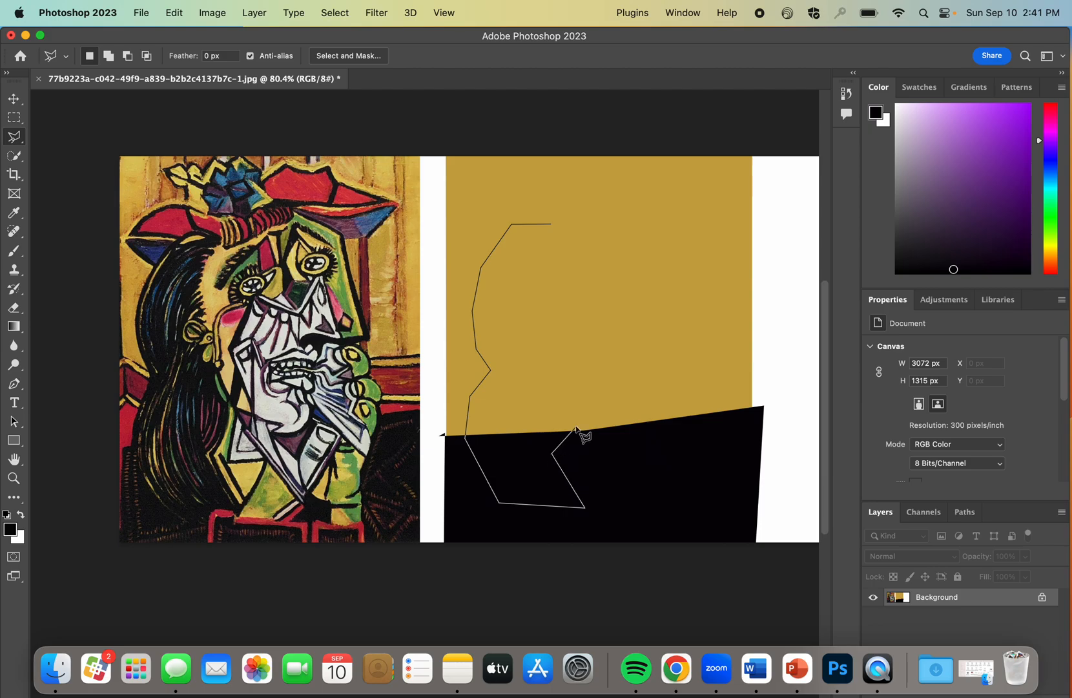
left_click(576, 428)
left_click(558, 364)
left_click(537, 281)
left_click(550, 224)
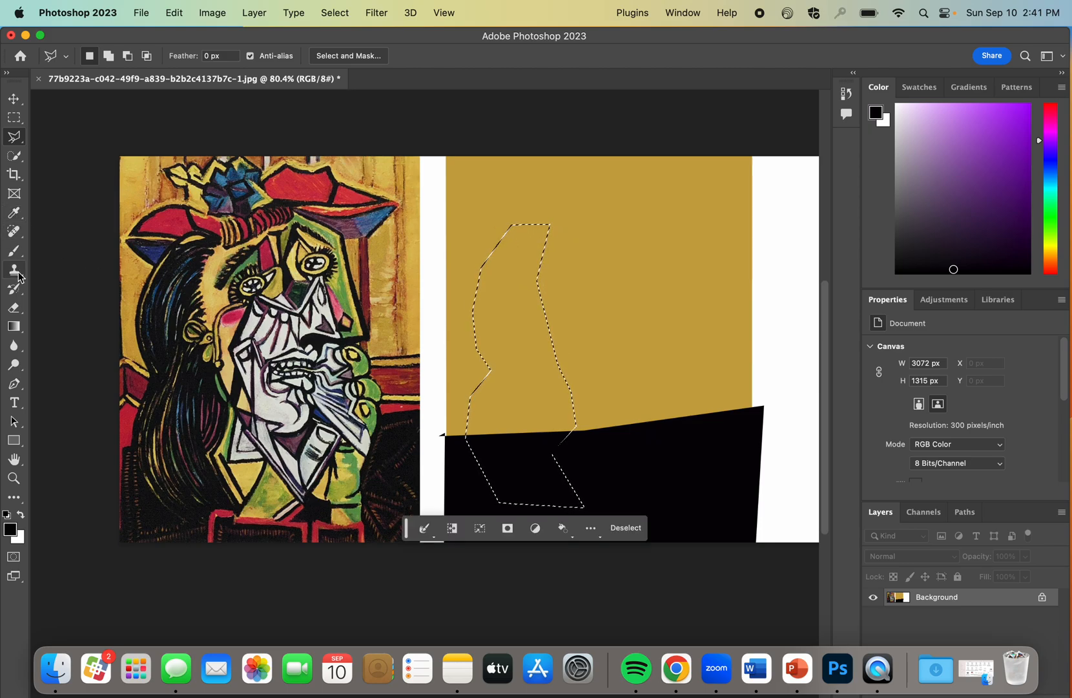
left_click(15, 250)
mouse_move(517, 258)
left_mouse_down()
mouse_move(498, 292)
mouse_move(491, 479)
mouse_move(526, 412)
mouse_move(514, 405)
left_mouse_up()
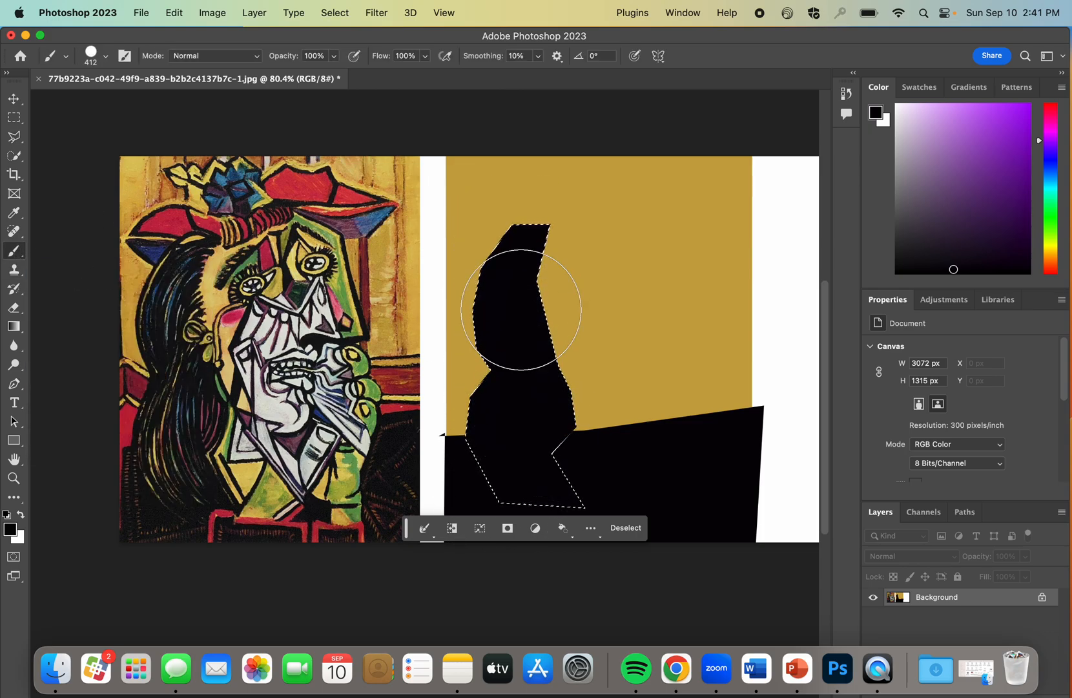
- Outline the angular hat shape across the upper gold area with the Polygonal Lasso Tool, overlapping the top of the black hair
left_click(14, 137)
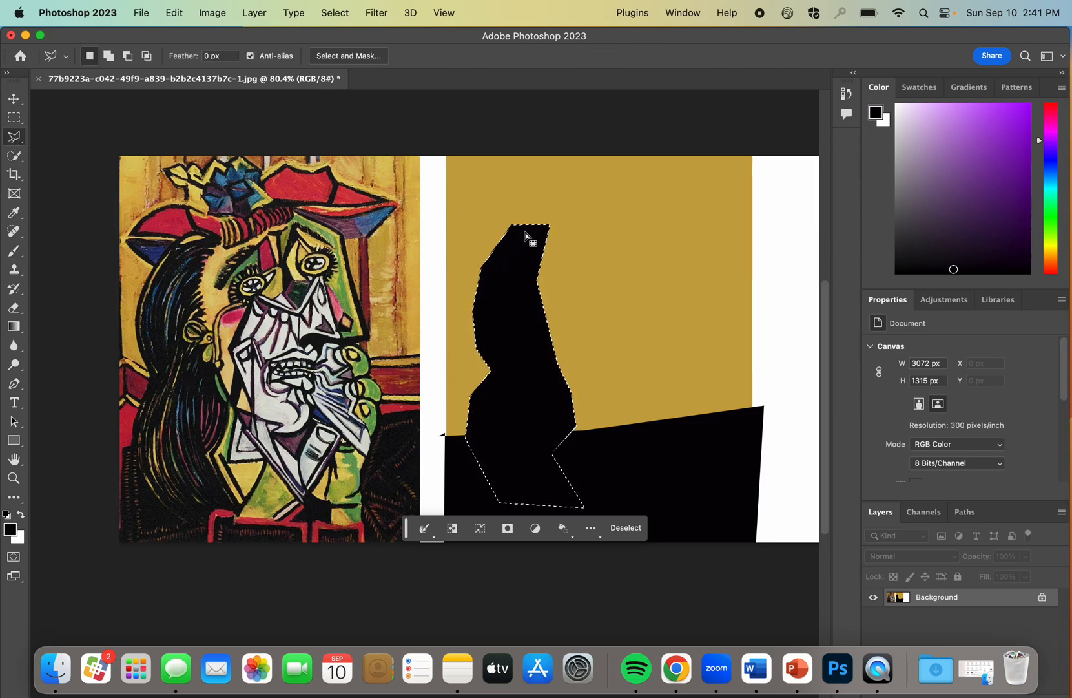
left_click(504, 235)
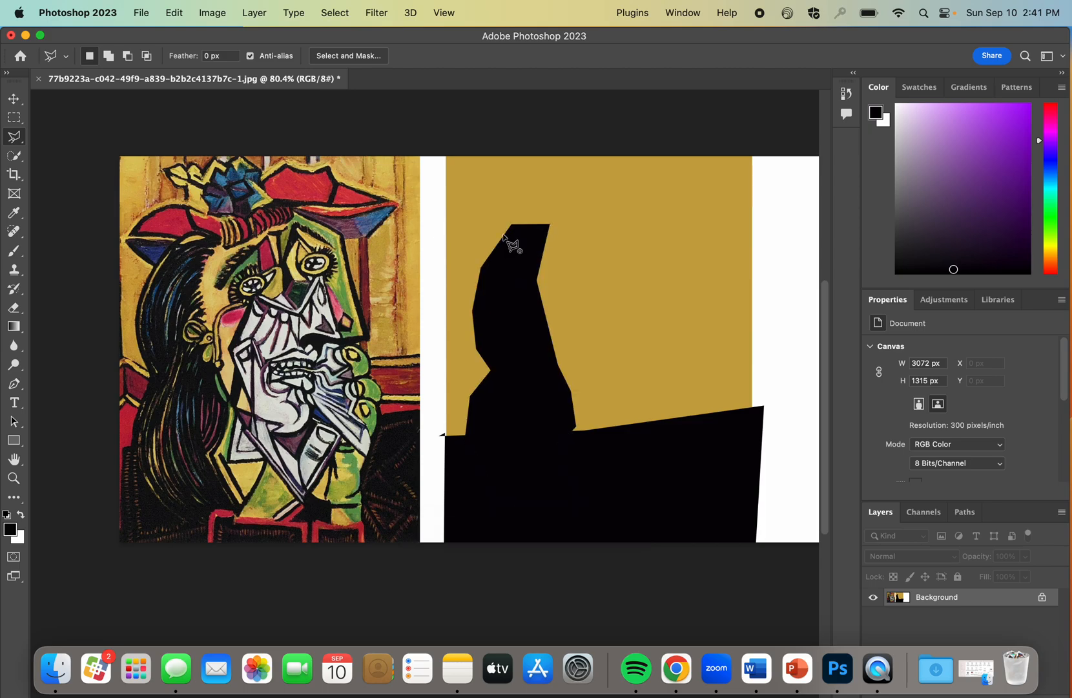
left_click(465, 230)
left_click(545, 201)
left_click(598, 204)
left_click(617, 171)
left_click(680, 164)
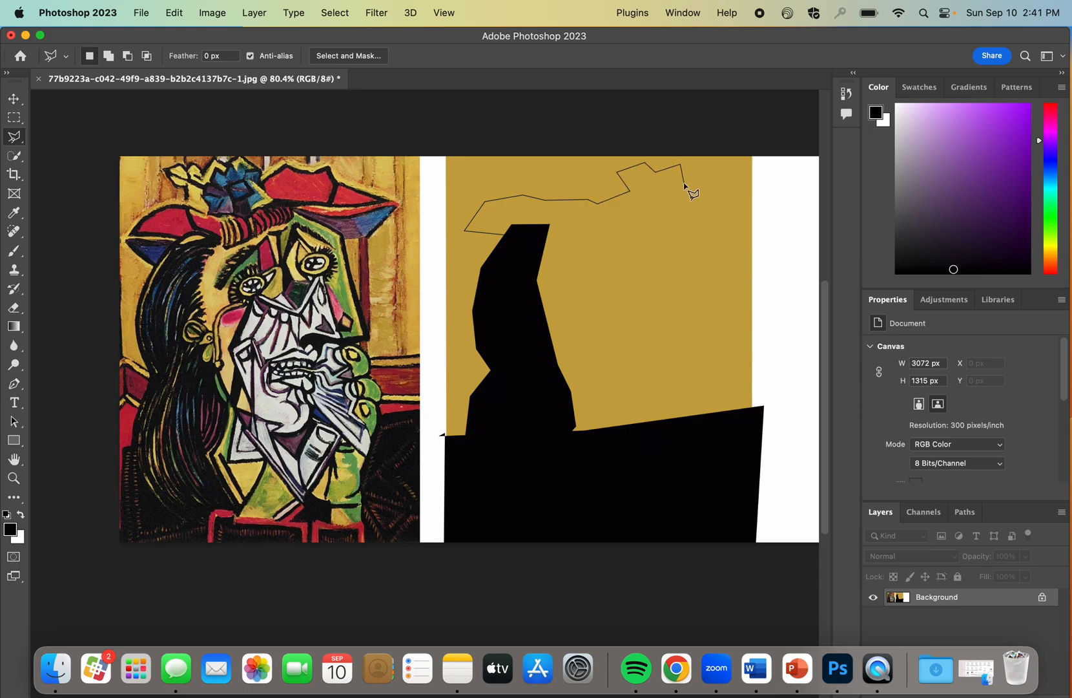
left_click(688, 184)
left_click(743, 213)
left_click(706, 252)
left_click(679, 253)
left_click(681, 232)
left_click(631, 213)
left_click(635, 220)
left_click(607, 230)
left_click(558, 243)
left_click(556, 220)
double_click(509, 237)
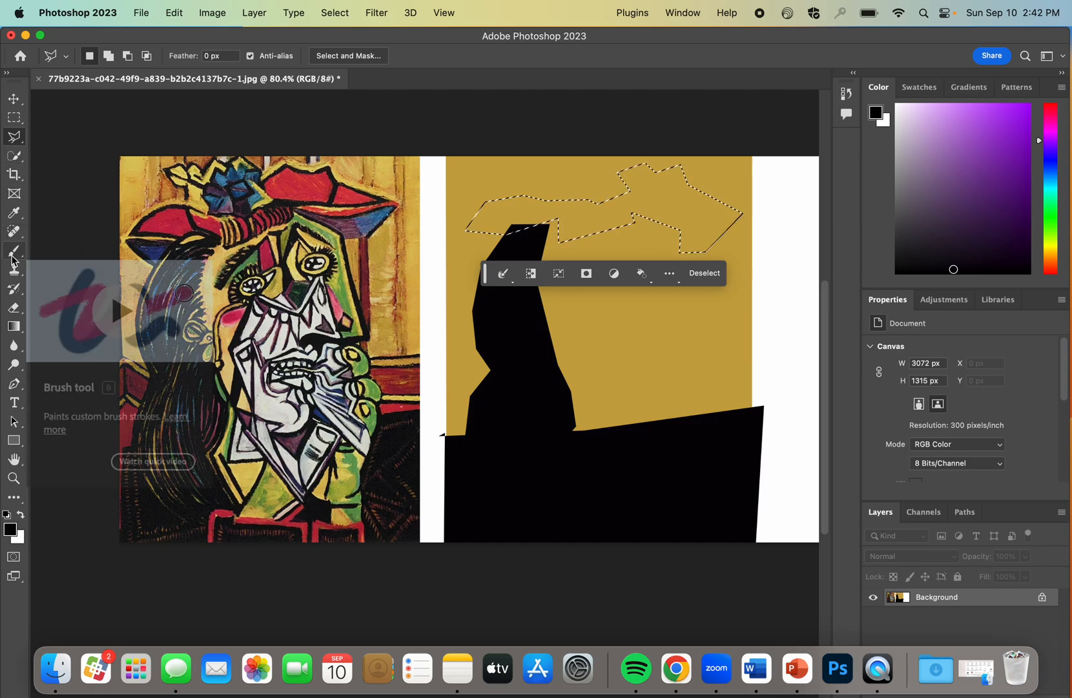
- Sample the crimson red from the left part of the painting's hat and brush it over the hat selection
left_click(13, 212)
left_click(183, 216)
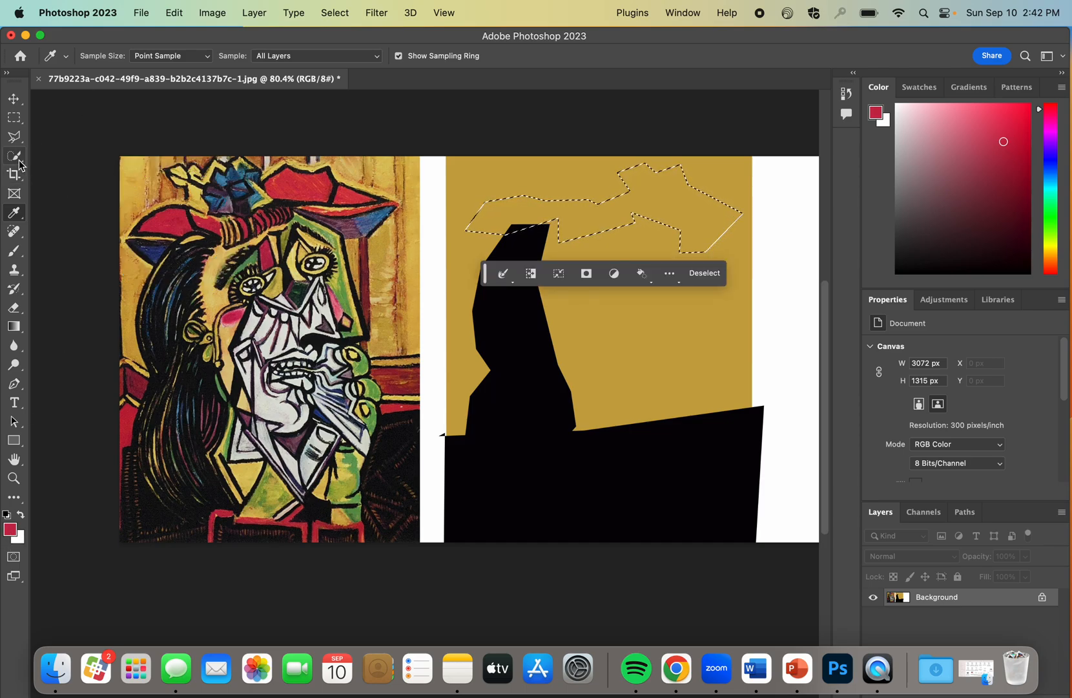
left_click(14, 251)
mouse_move(491, 213)
left_mouse_down()
mouse_move(574, 182)
mouse_move(642, 233)
left_mouse_up()
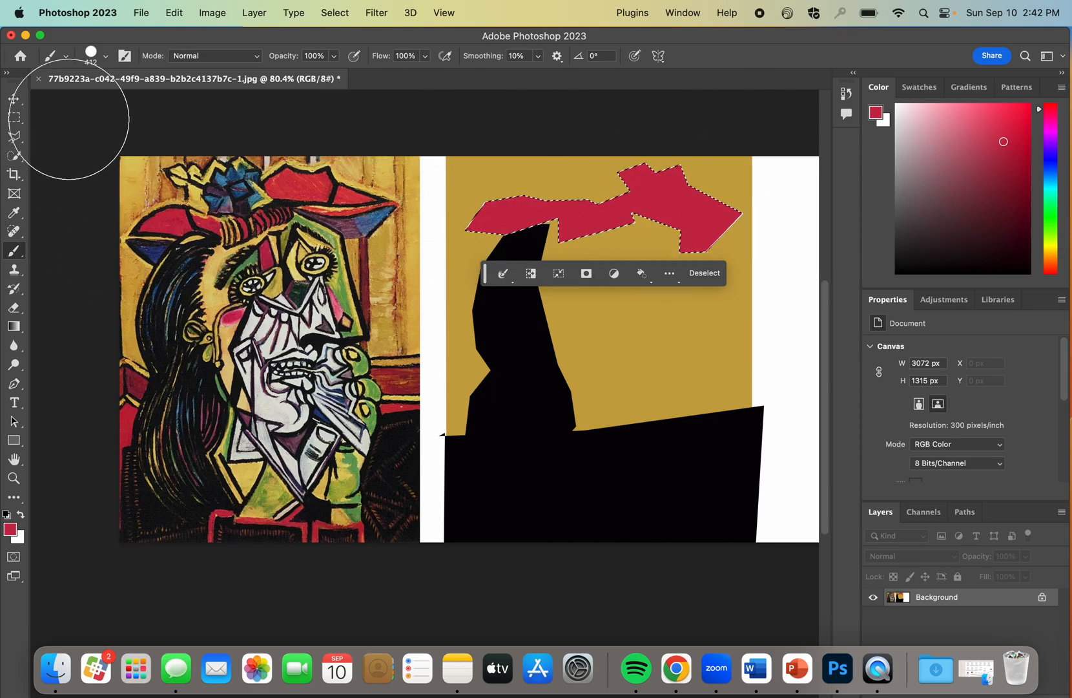
- Clear the selection and outline the jagged face and handkerchief shape right of the hair with the Polygonal Lasso Tool
left_click(14, 135)
left_click(334, 12)
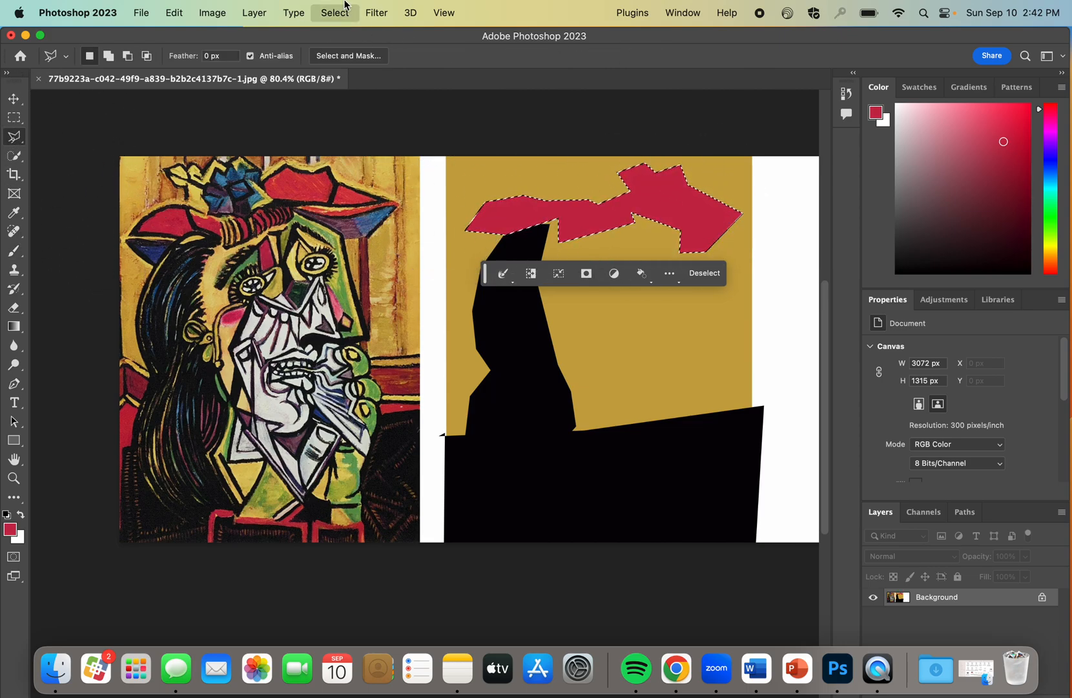
left_click(344, 51)
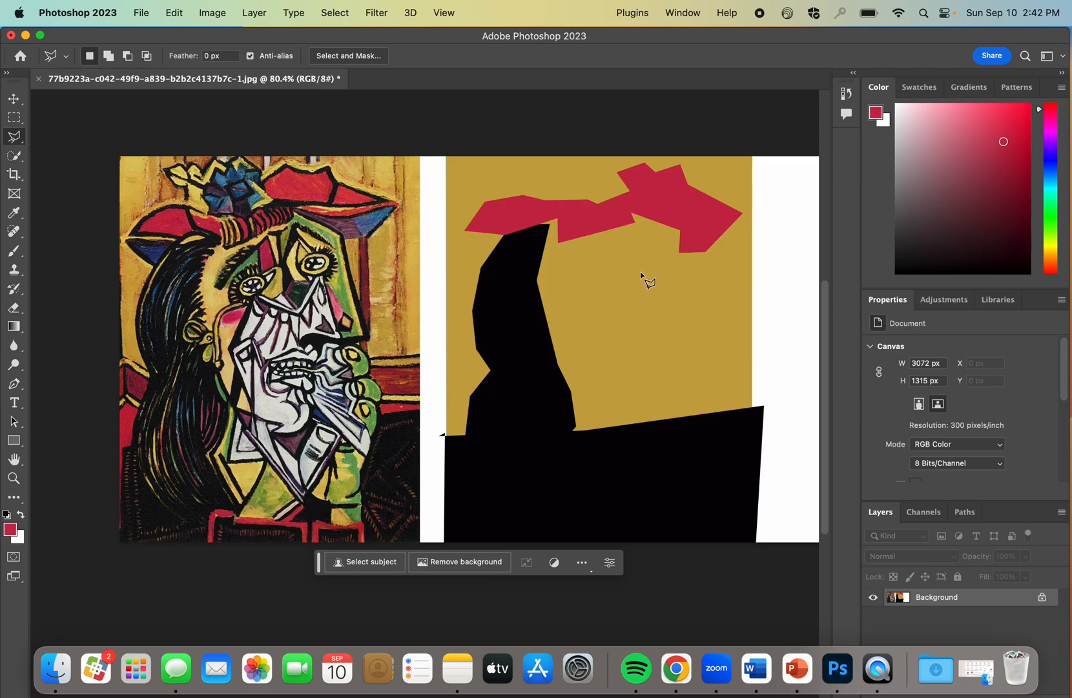
left_click(596, 278)
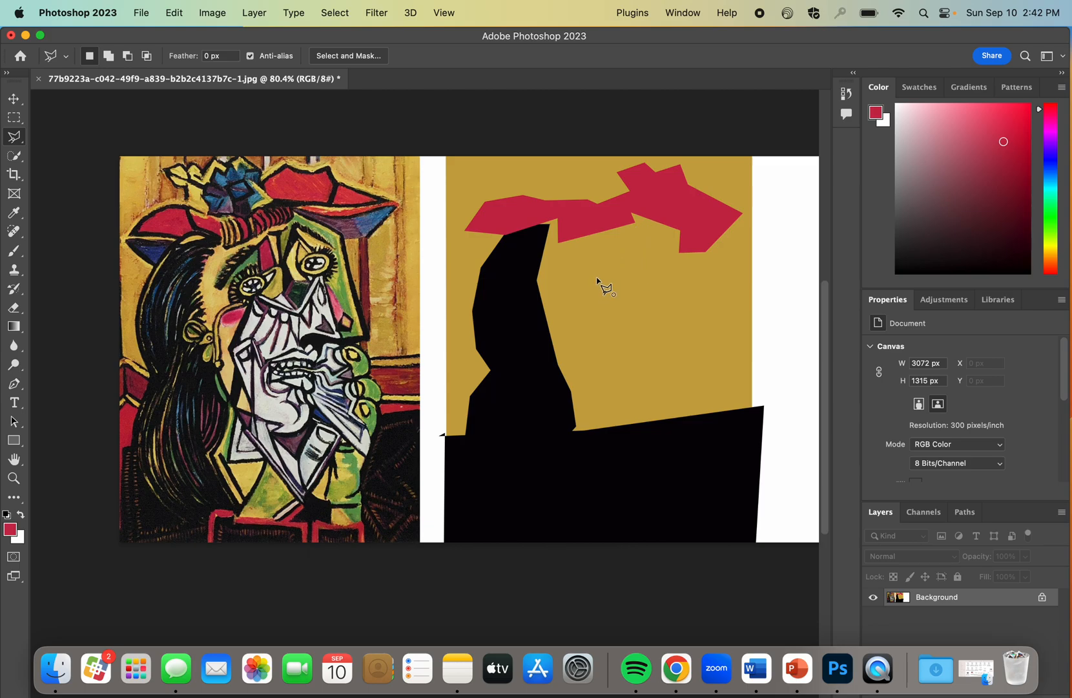
left_click(677, 268)
left_click(723, 422)
left_click(724, 461)
left_click(683, 429)
left_click(638, 503)
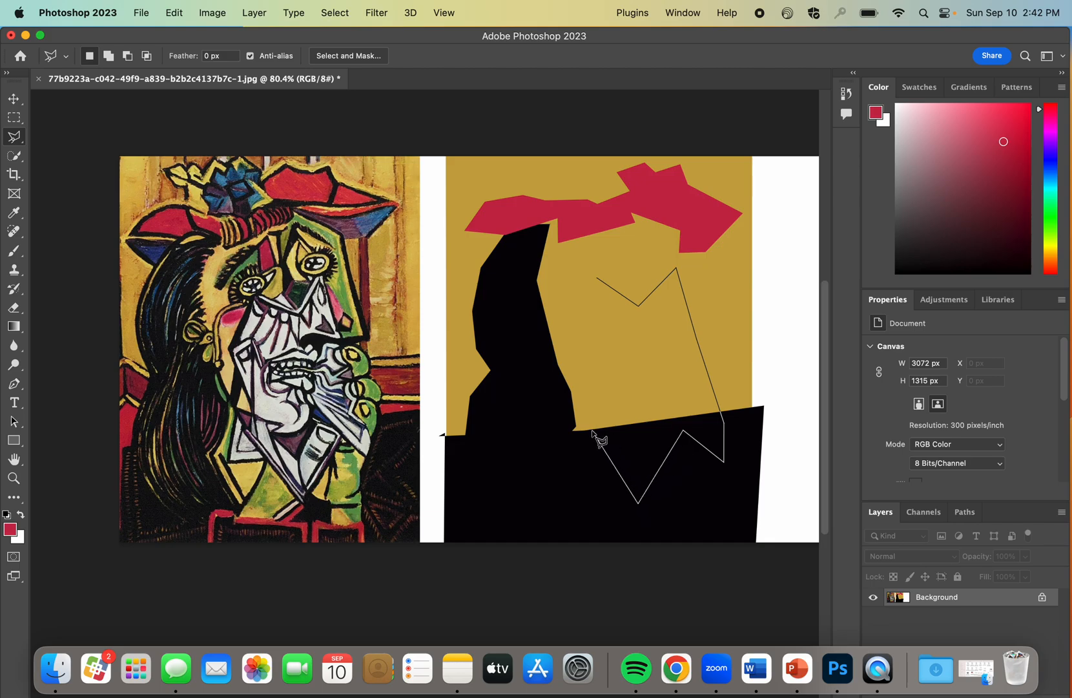
left_click(591, 431)
left_click(613, 465)
left_click(579, 468)
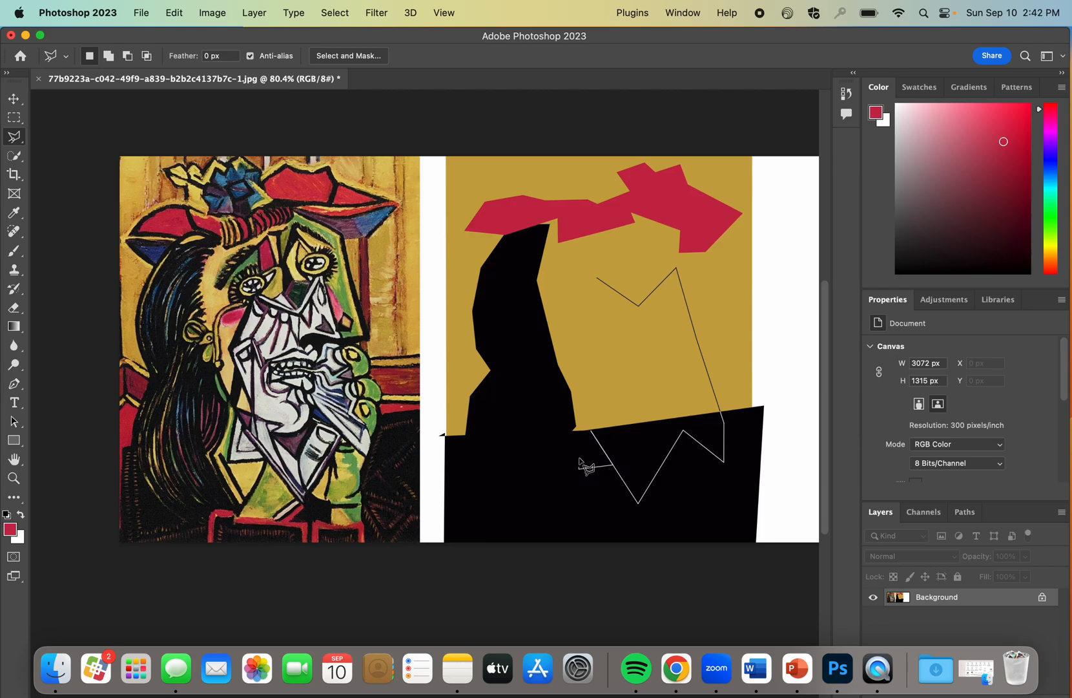
left_click(586, 412)
left_click(602, 413)
left_click(571, 346)
left_click(598, 277)
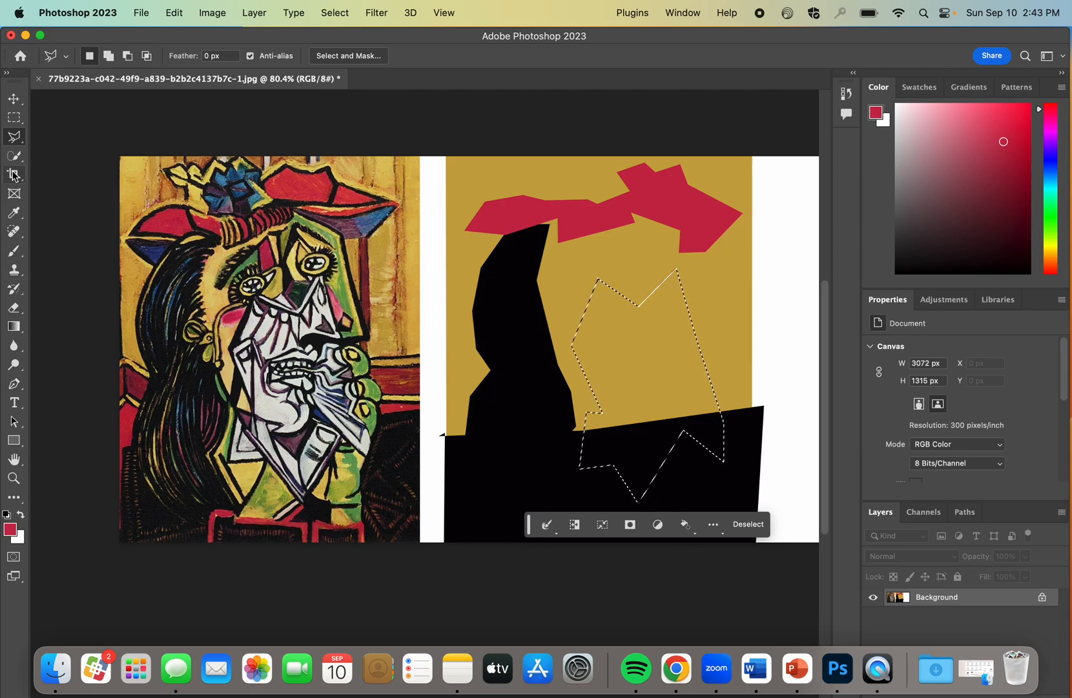
- Sample the light gray from the painting's white face area and brush it over the jagged face selection
left_click(14, 212)
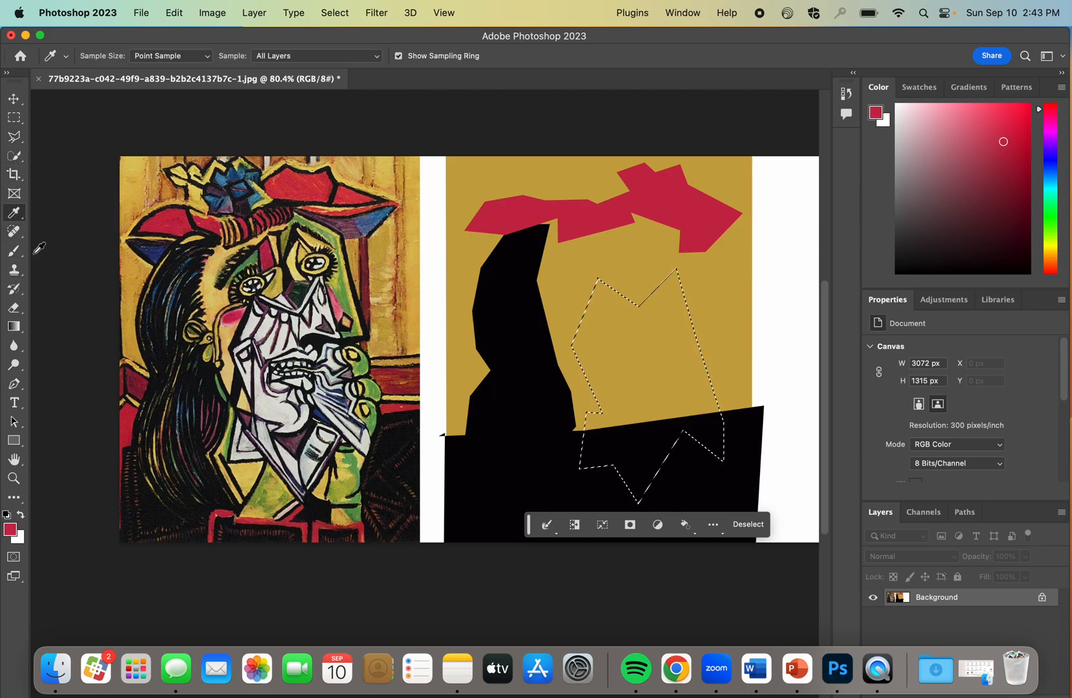
left_click(280, 402)
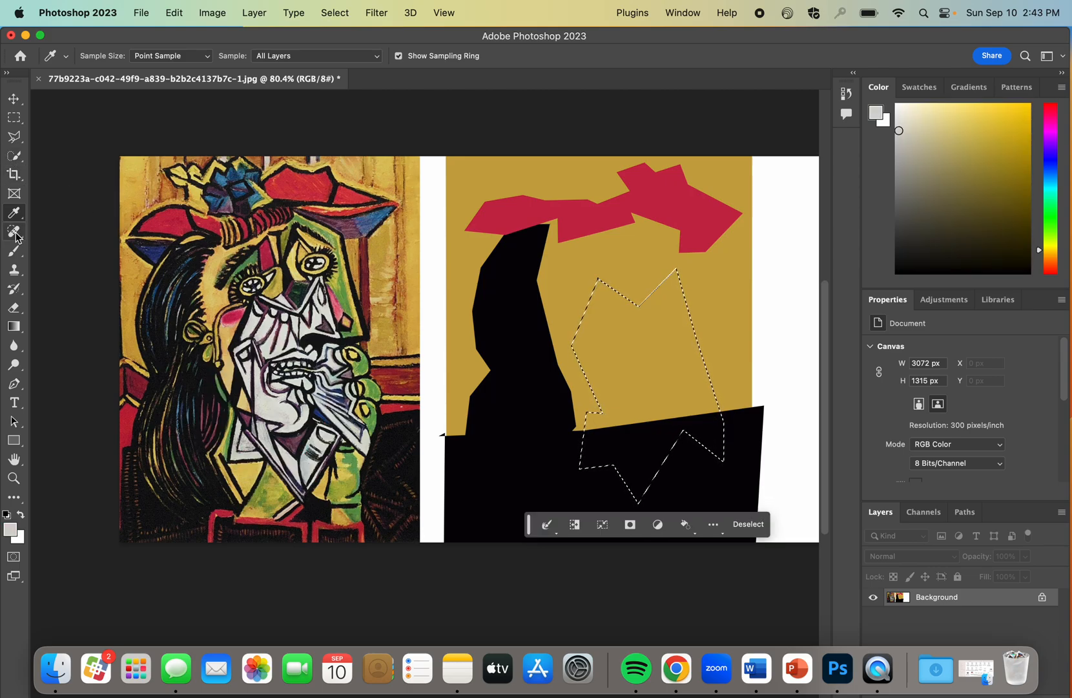
left_click(14, 250)
mouse_move(652, 323)
left_mouse_down()
mouse_move(574, 310)
mouse_move(579, 446)
mouse_move(706, 402)
left_mouse_up()
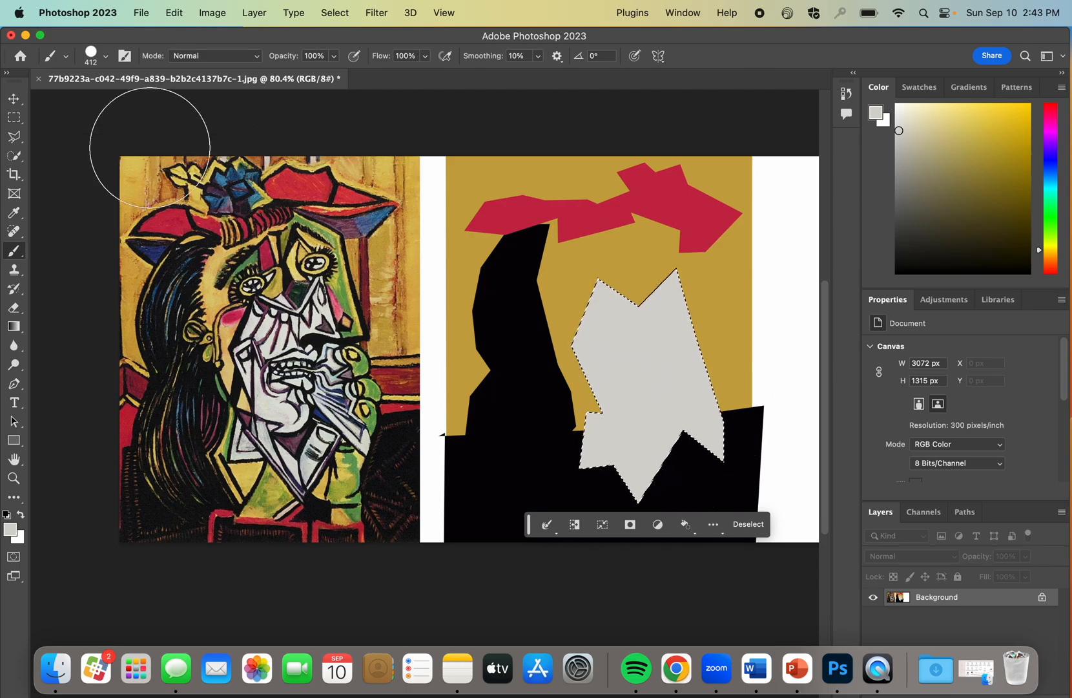
- Clear the selection and outline a small four-sided band between the gray shape and the gold rectangle's right edge
left_click(335, 13)
left_click(336, 49)
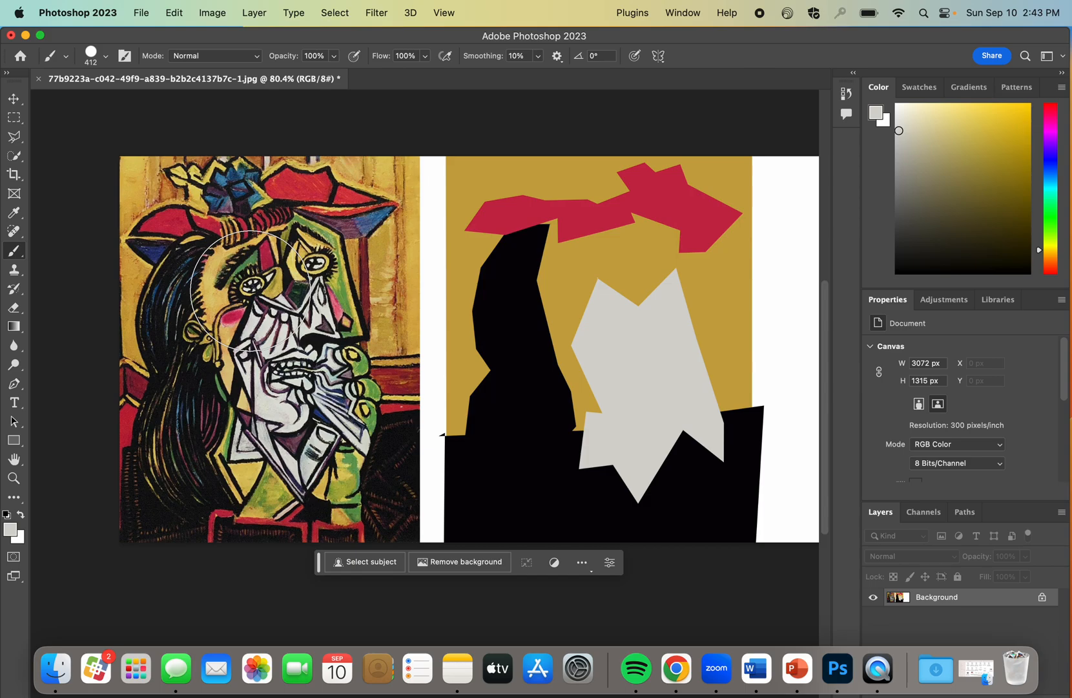
left_click(15, 136)
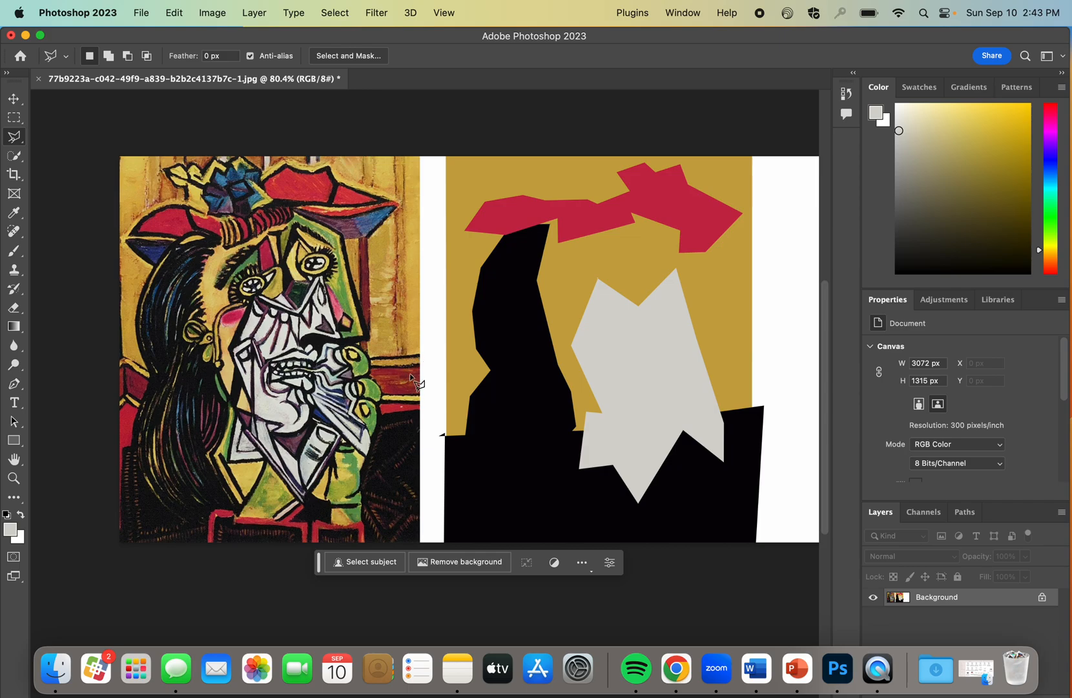
left_click(703, 357)
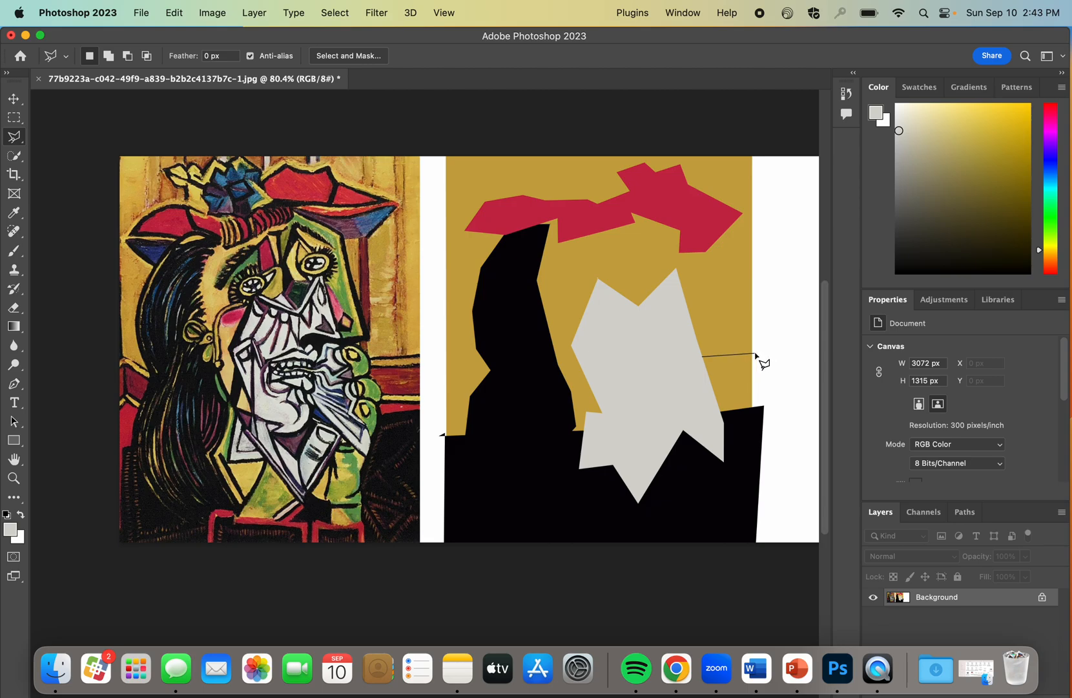
left_click(756, 354)
left_click(757, 383)
left_click(710, 385)
left_click(703, 357)
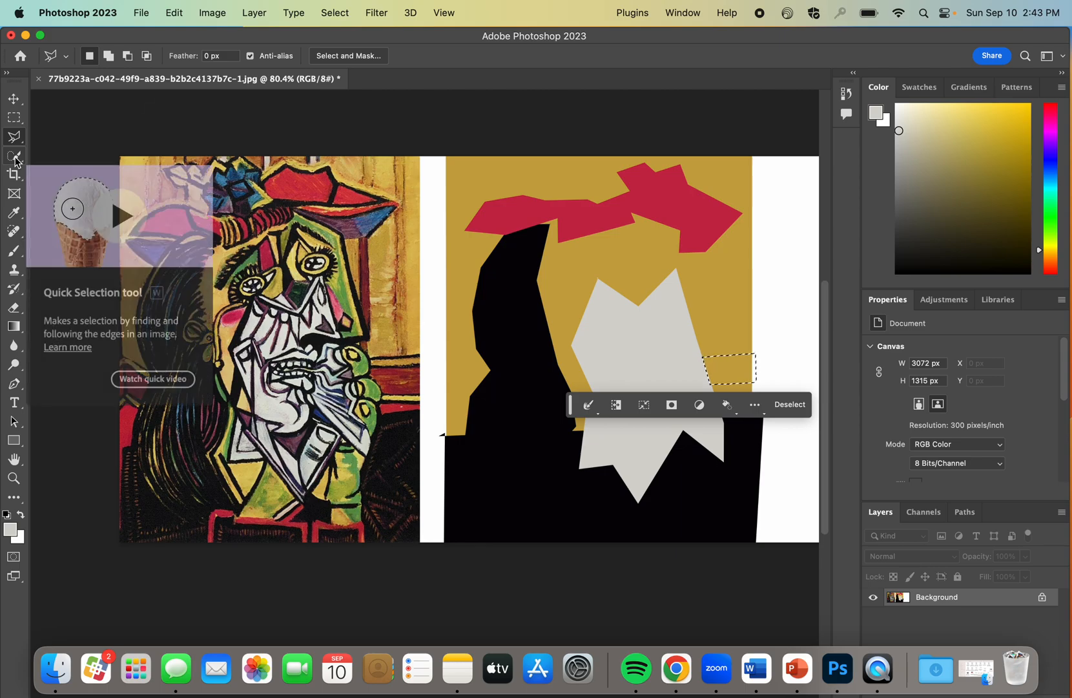
- Sample the dark red from the band at the painting's right edge and brush it over the selected band
left_click(14, 213)
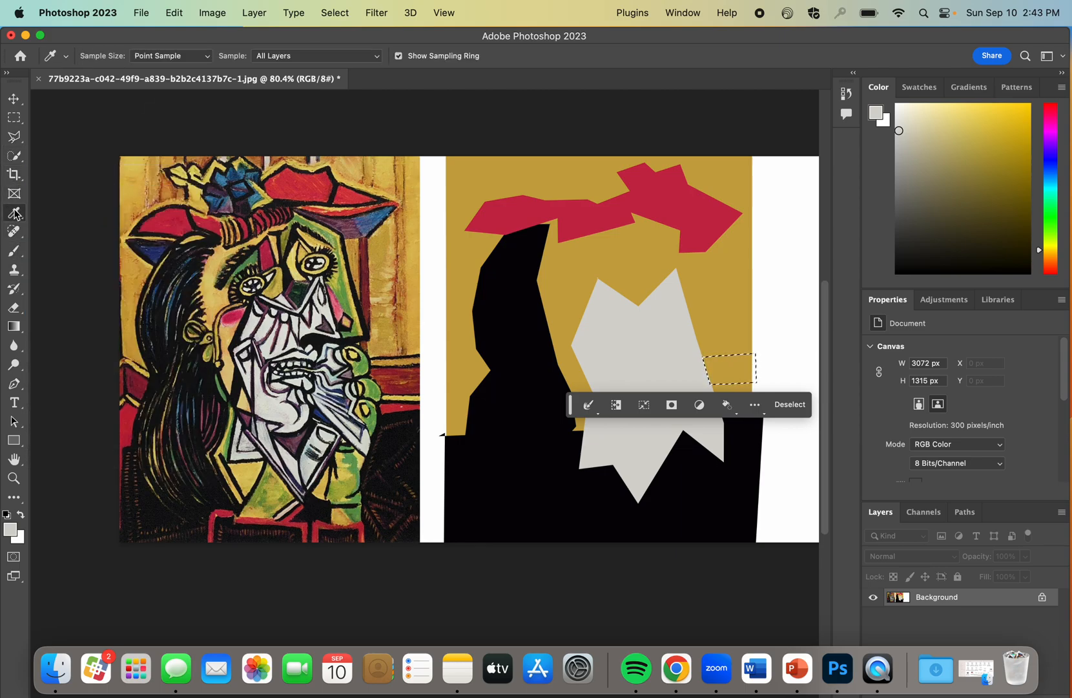
left_click(401, 380)
mouse_move(400, 380)
left_mouse_down()
mouse_move(378, 371)
mouse_move(407, 389)
mouse_move(393, 372)
mouse_move(402, 368)
mouse_move(397, 378)
left_mouse_up()
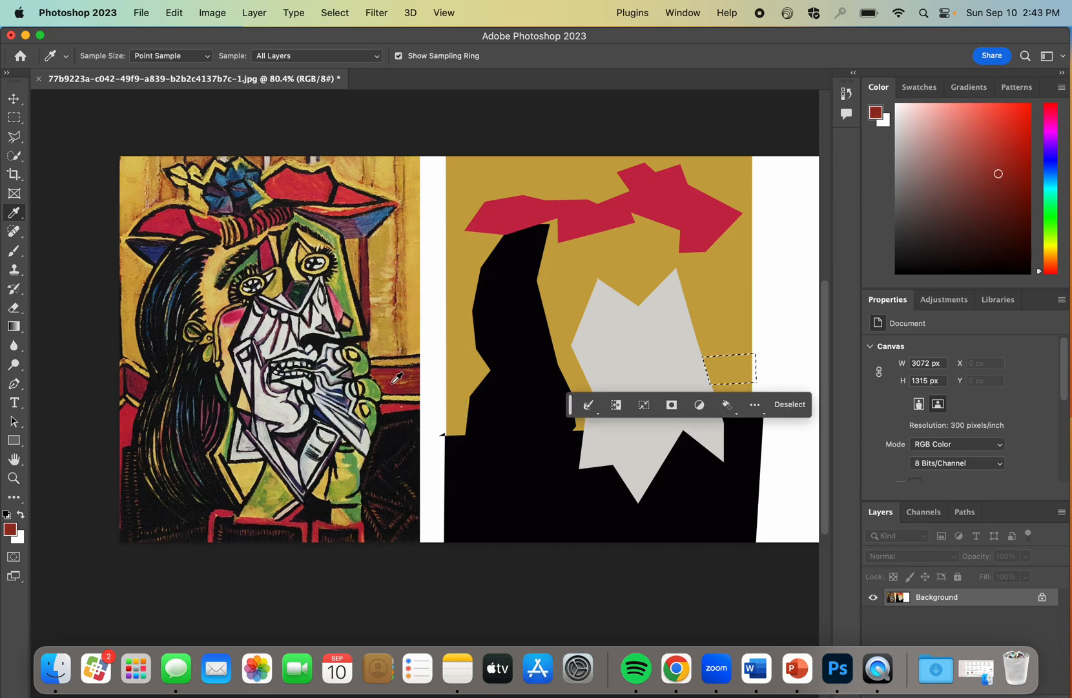
left_click(15, 251)
left_click(714, 348)
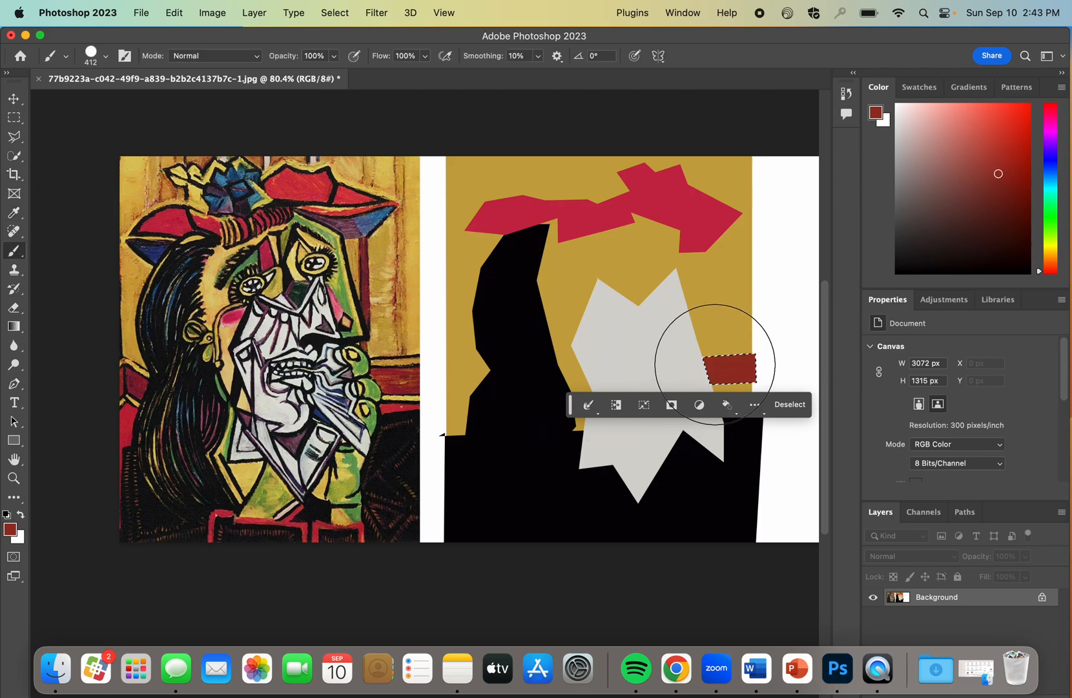
- Clear the selection and outline a small patch between the gold rectangle's left edge and the notch in the black hair
left_click(14, 136)
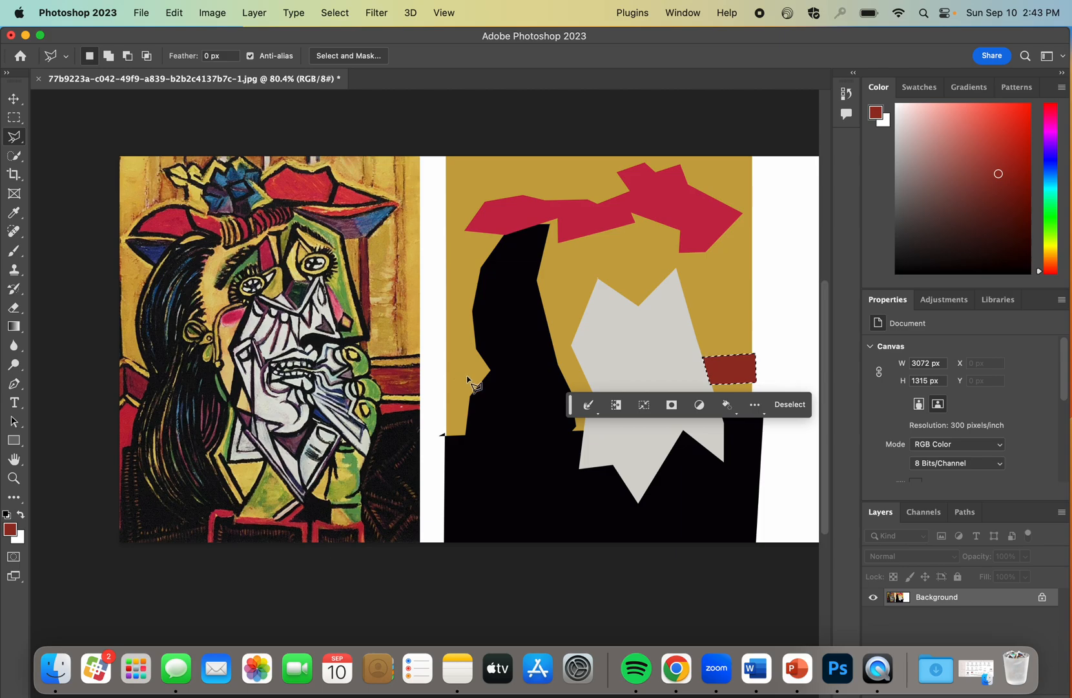
key("super+d")
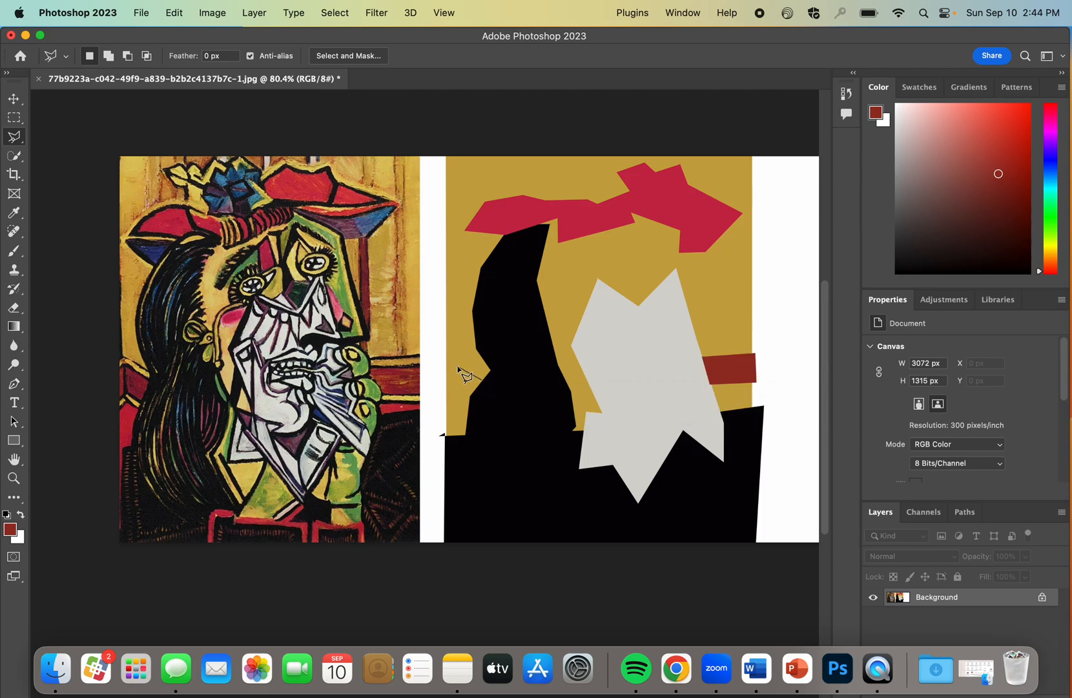
left_click(458, 367)
left_click(446, 376)
left_click(460, 393)
double_click(484, 381)
- Brush the dark red over the selected patch beside the black hair's notch and clear the selection
left_click(14, 250)
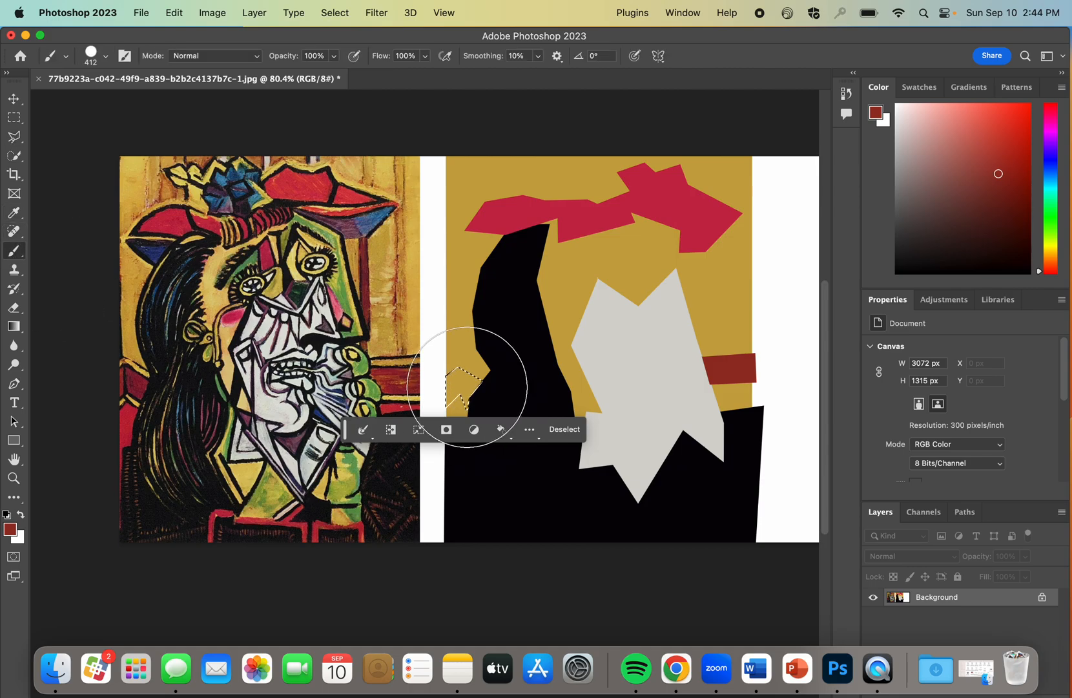
left_click(468, 387)
left_click(347, 9)
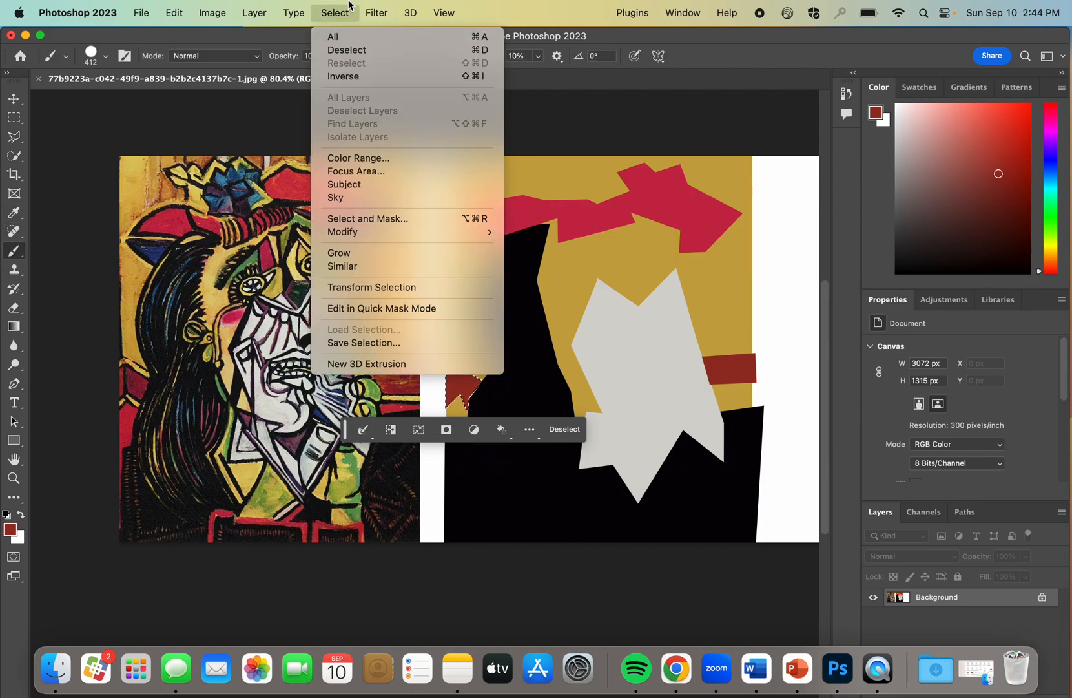
left_click(339, 50)
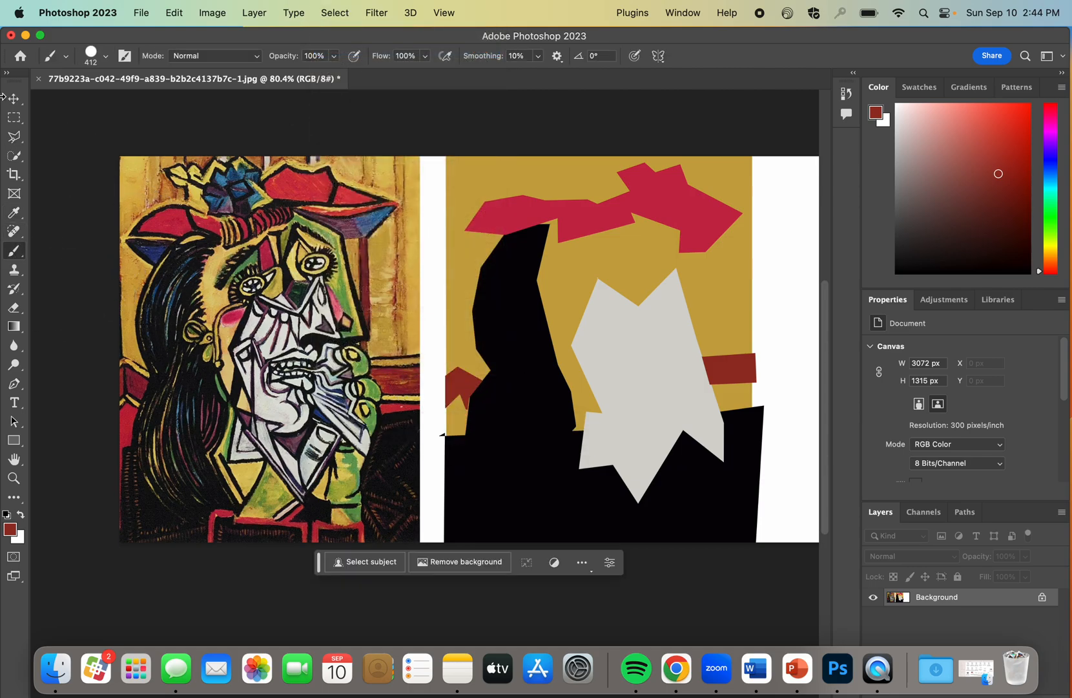
- Outline a thin band along the pointed end and edges of the crimson hat above the black hair with the Polygonal Lasso
left_click(14, 136)
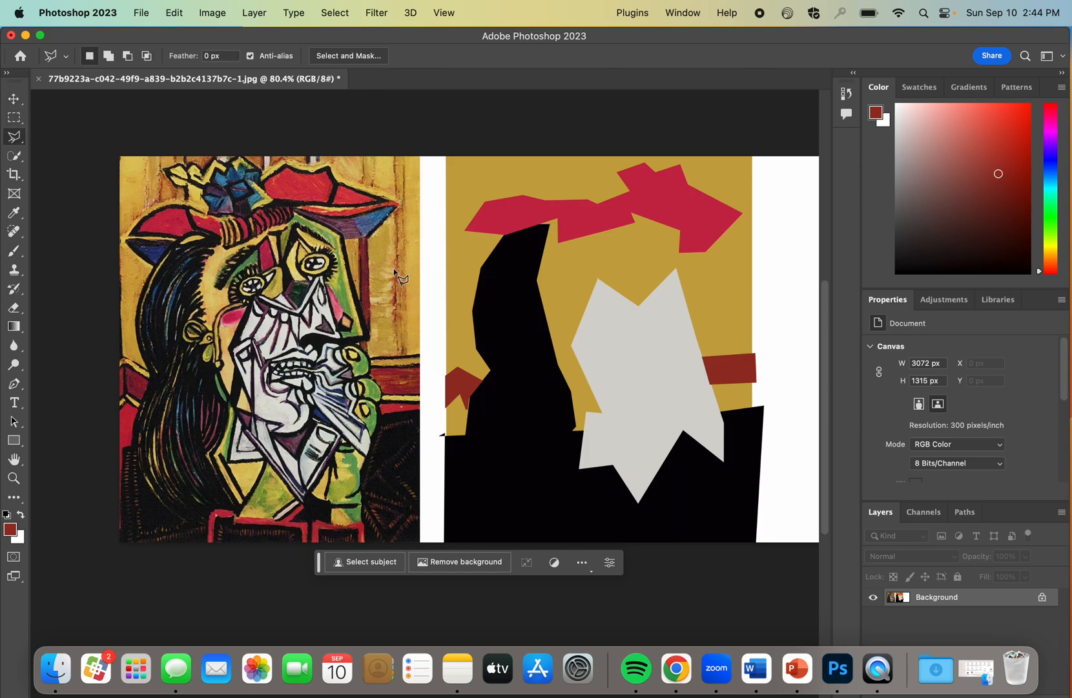
left_click(517, 232)
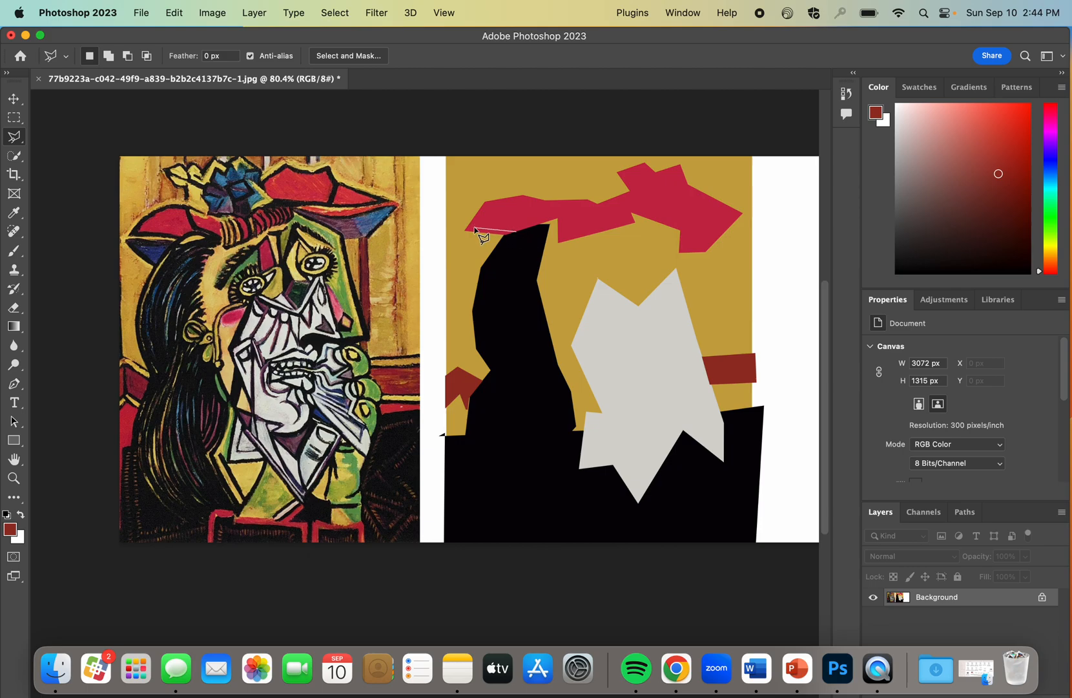
left_click(473, 227)
left_click(488, 204)
left_click(569, 204)
scroll(486, 197, "up", 3)
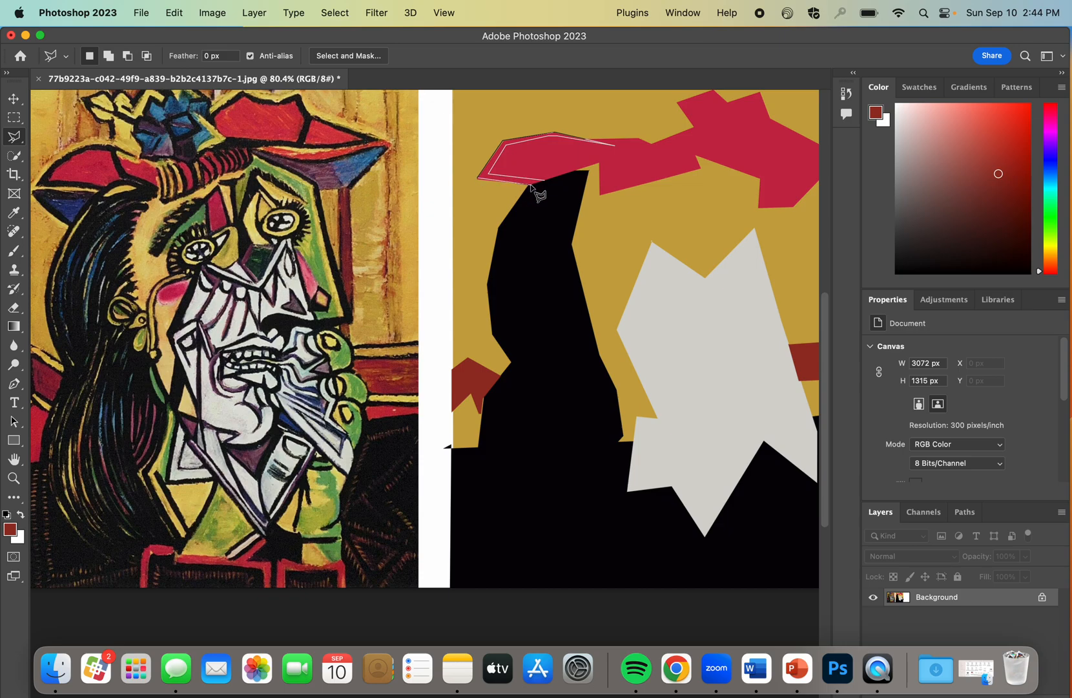
double_click(551, 184)
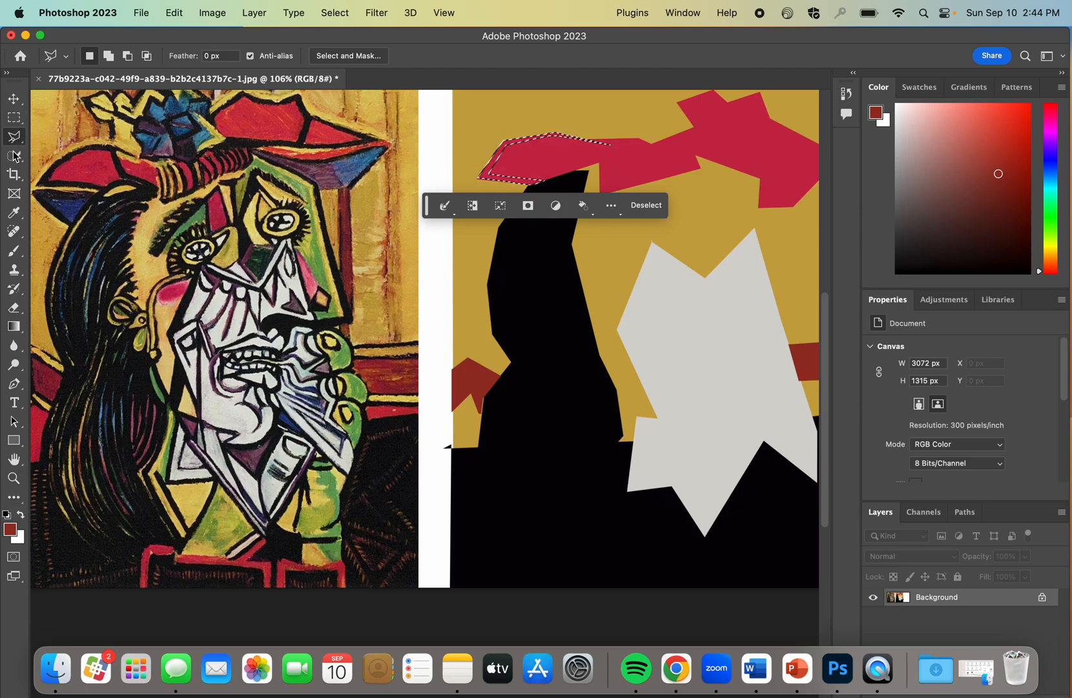
- Sample the near-black outline color at the painted hat's brim, brush it over the selected hat band, and clear the selection
left_click(15, 250)
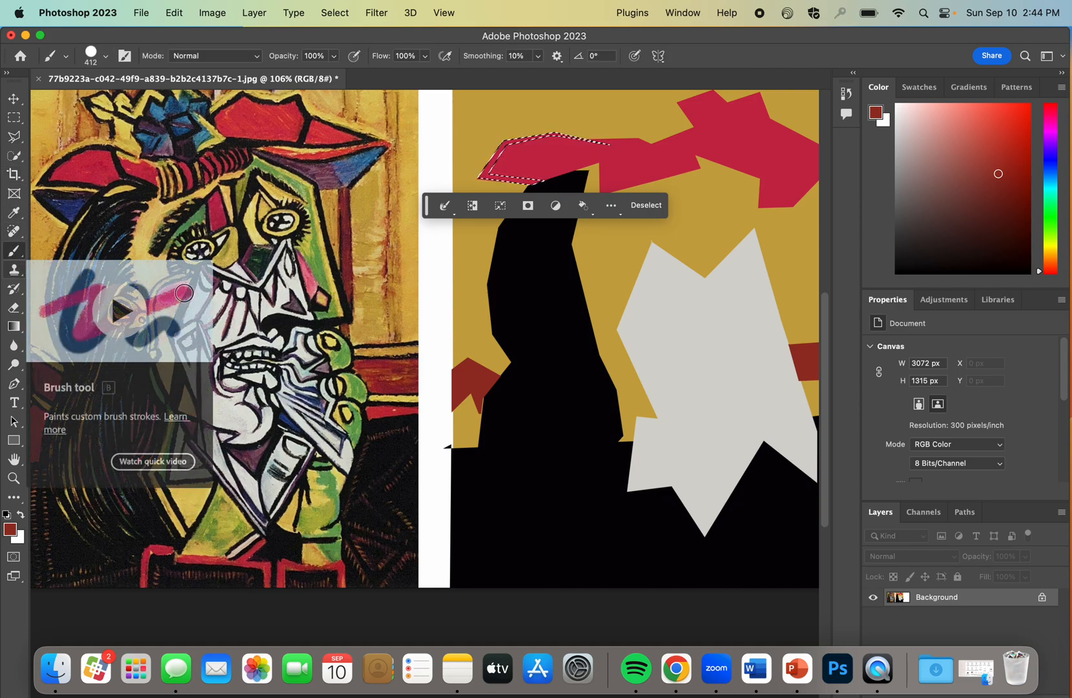
left_click(14, 218)
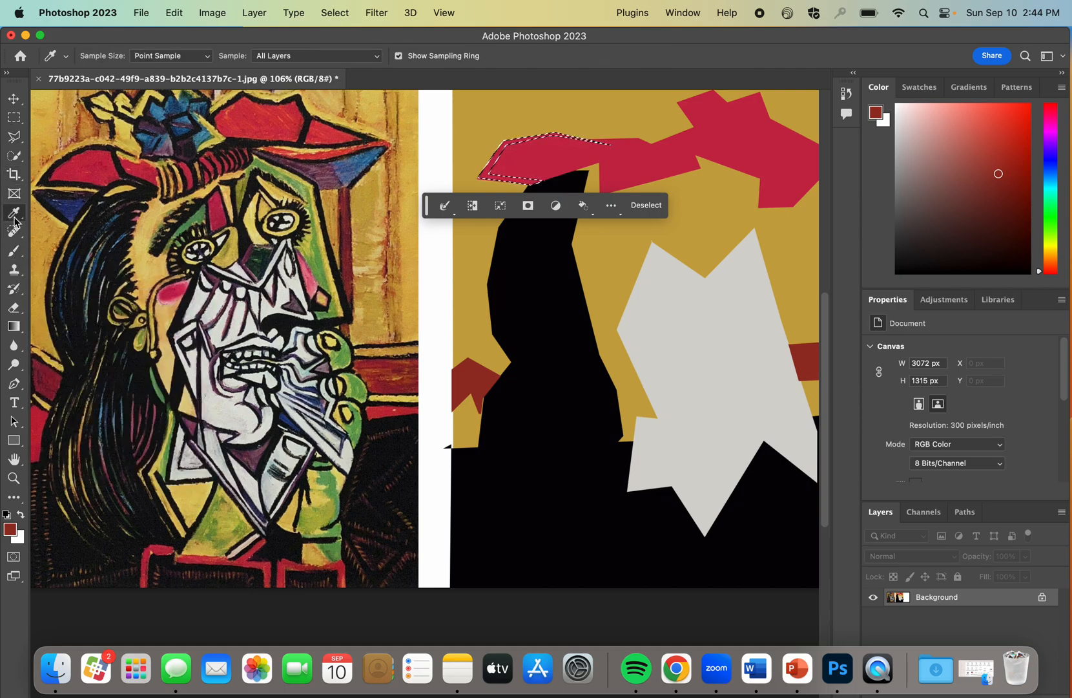
left_click(89, 290)
left_click(63, 167)
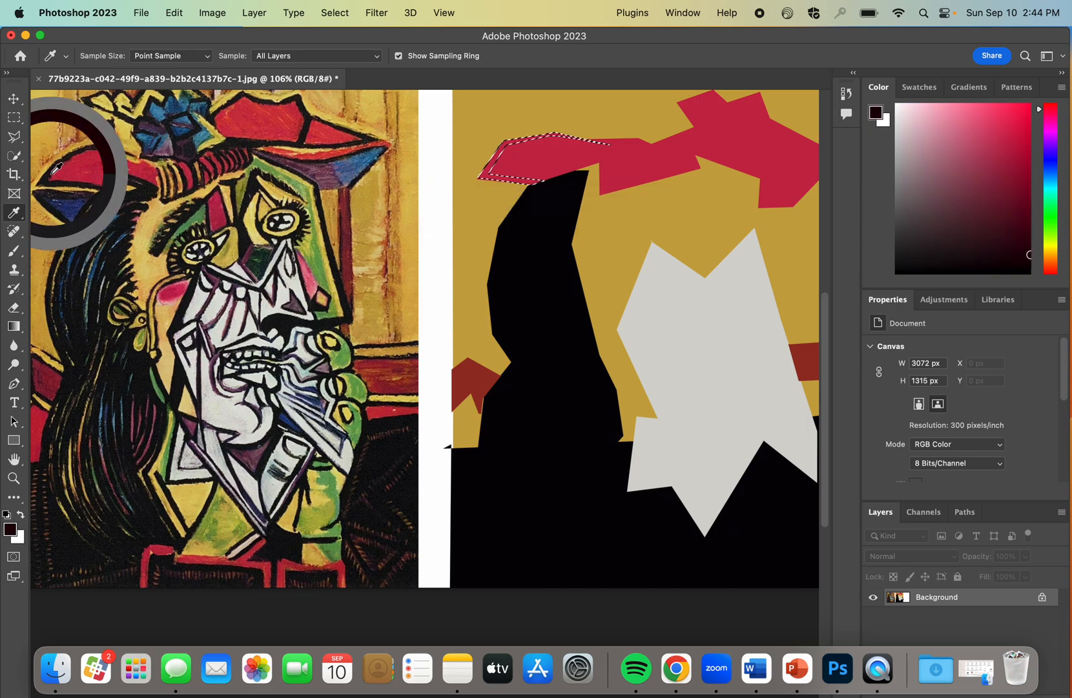
left_click(14, 252)
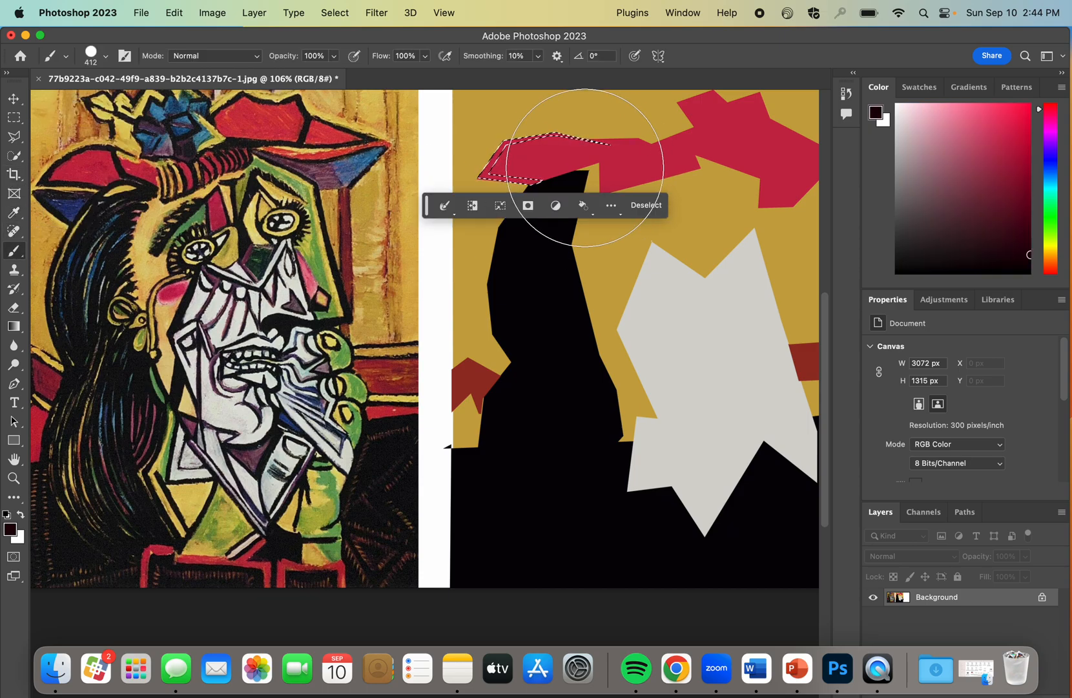
left_click(335, 13)
left_click(348, 51)
scroll(717, 354, "down", 4)
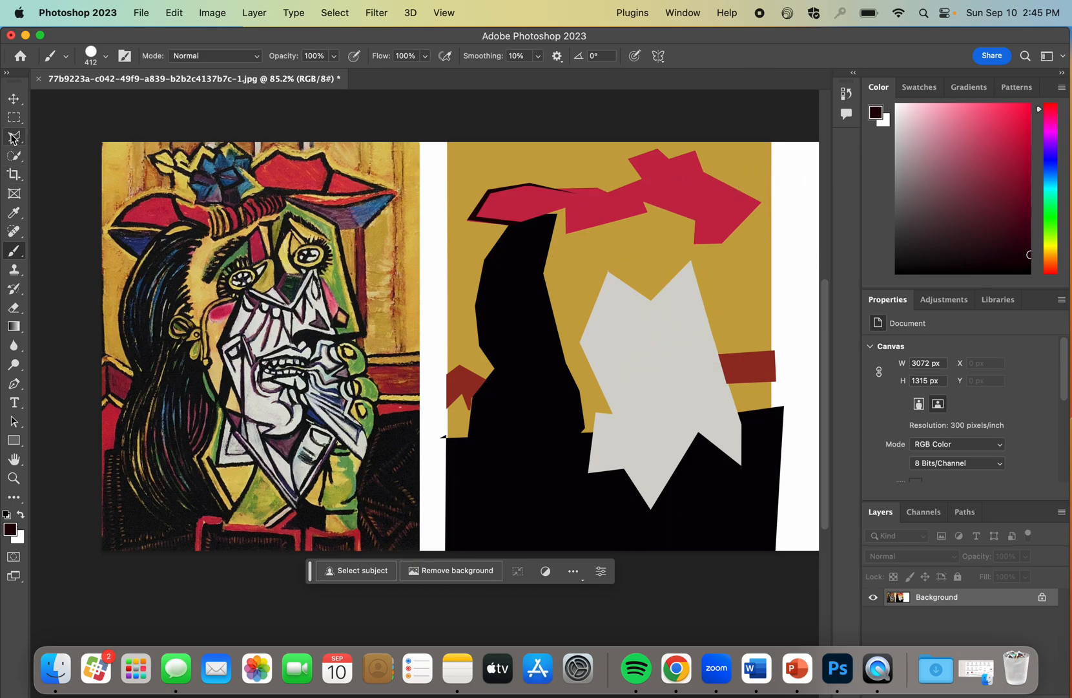
- Select a full-height strip about 135 px wide along the gold rectangle's right edge with the Rectangular Marquee
left_click(13, 99)
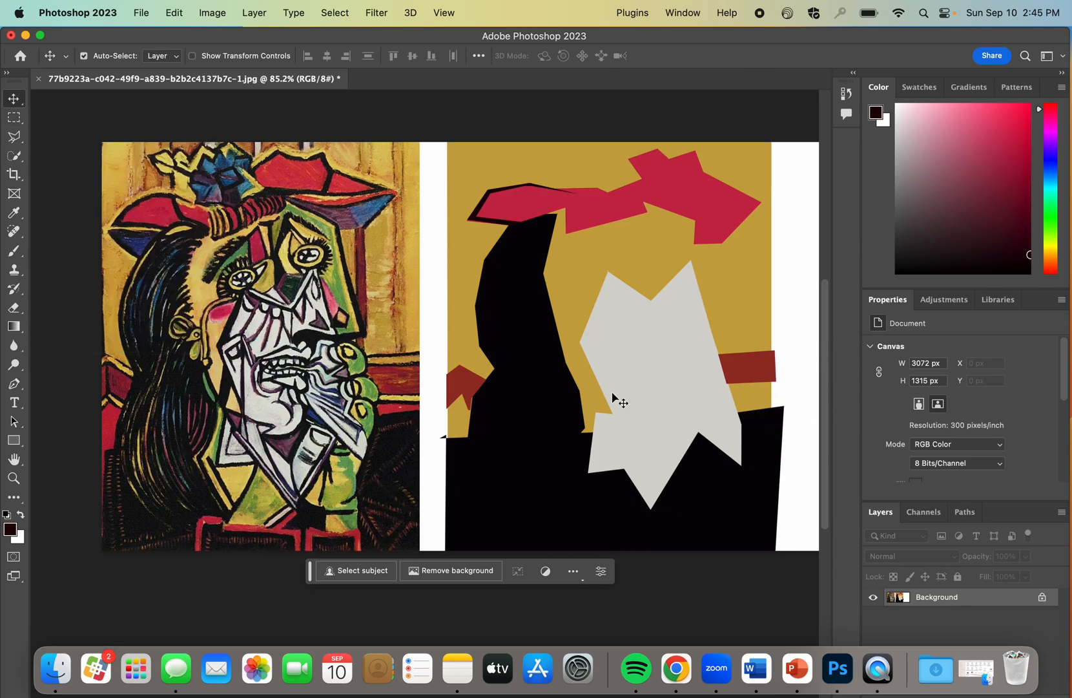
left_click(18, 120)
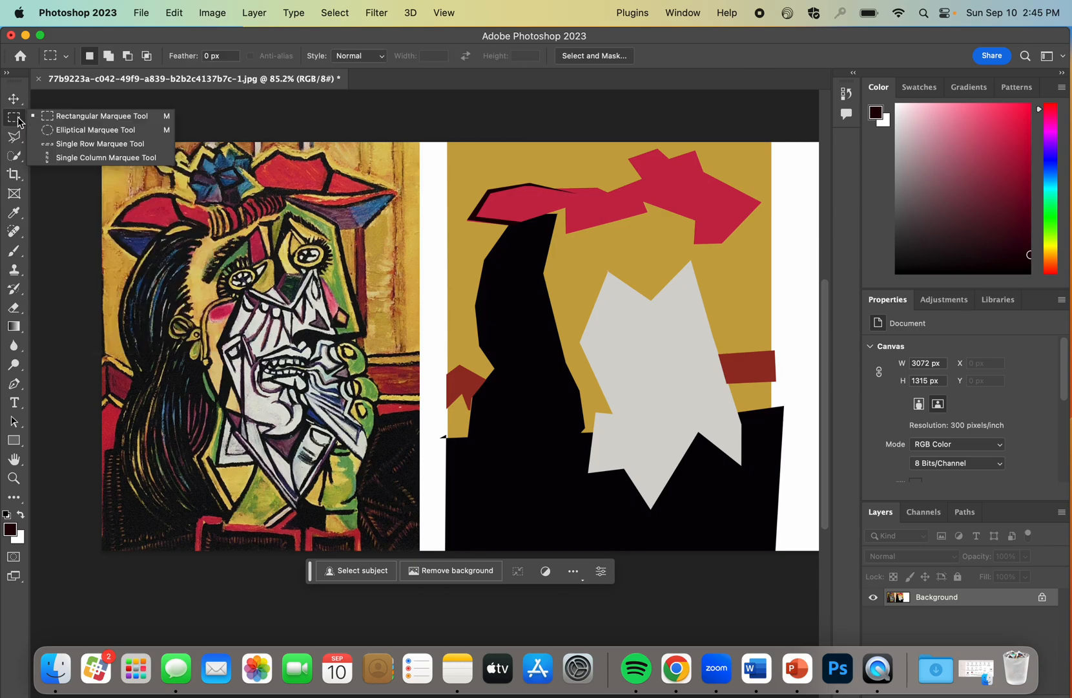
left_click(55, 118)
left_click_drag(770, 135, 664, 568)
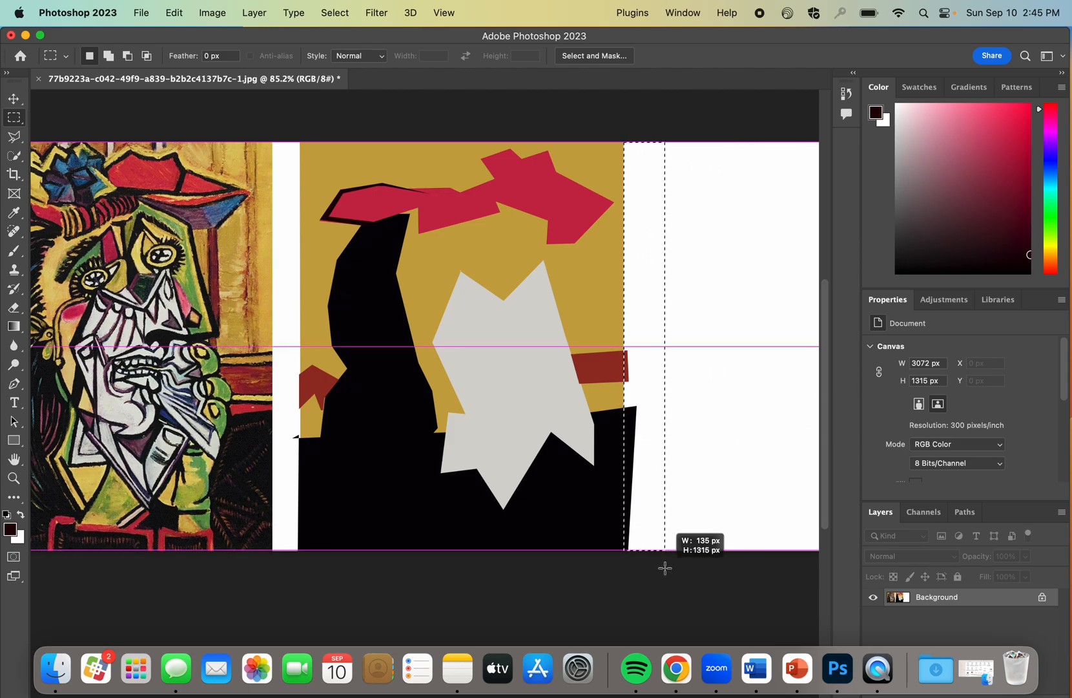
left_click_drag(665, 568, 665, 568)
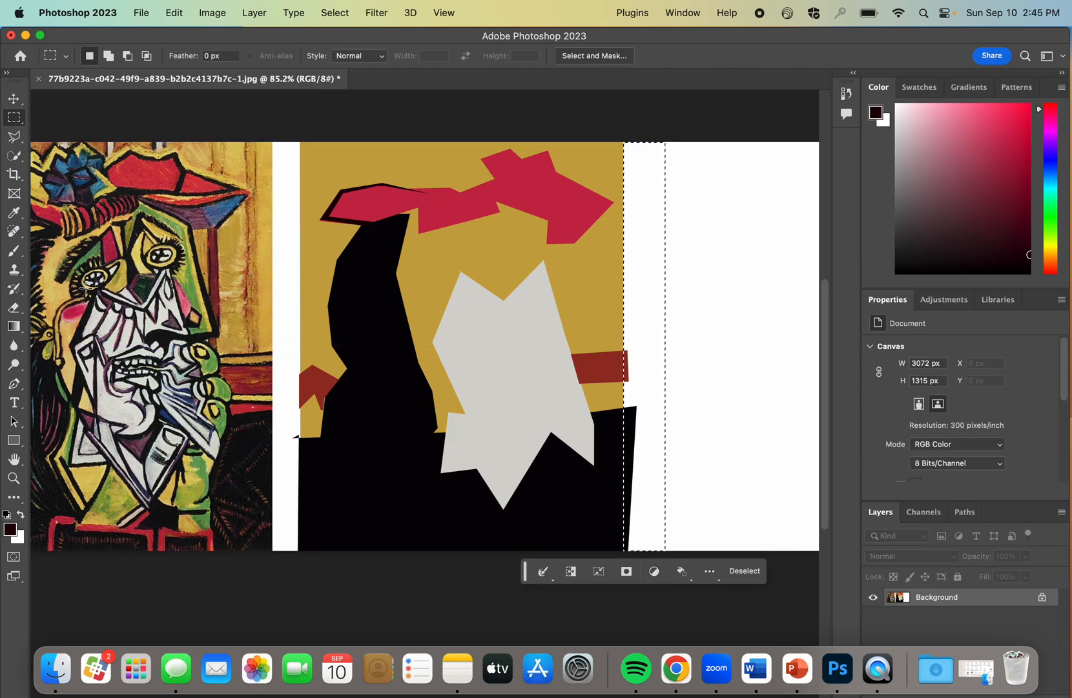
- Swap the foreground color to white, brush over the overhanging shapes in the selected strip, and clear the selection
left_click(15, 251)
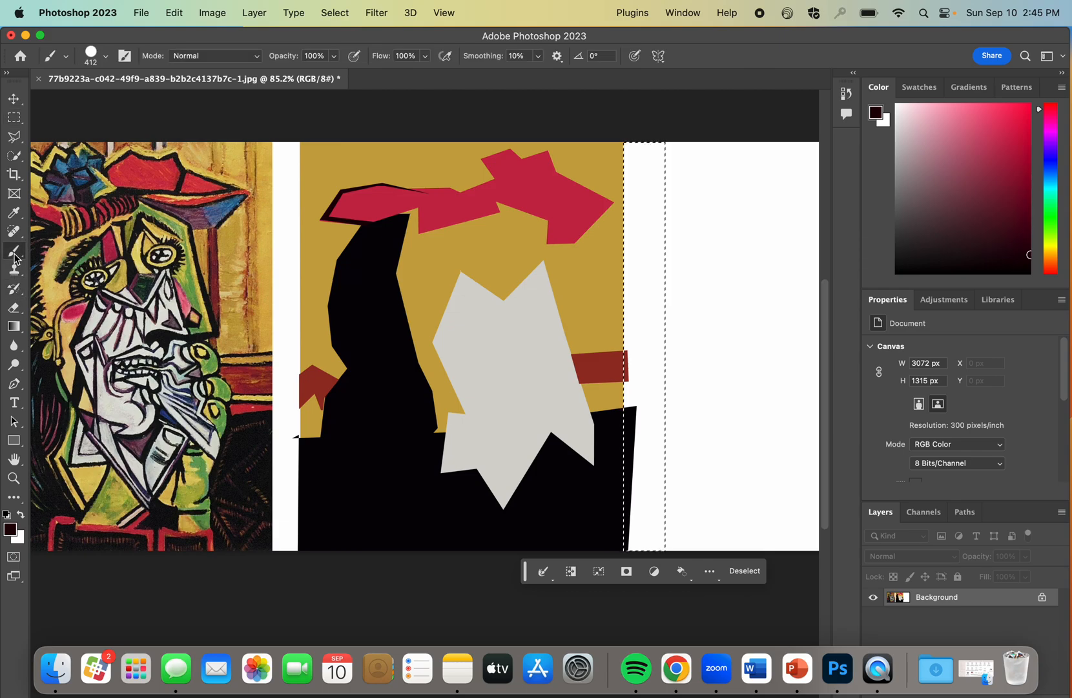
left_click(22, 515)
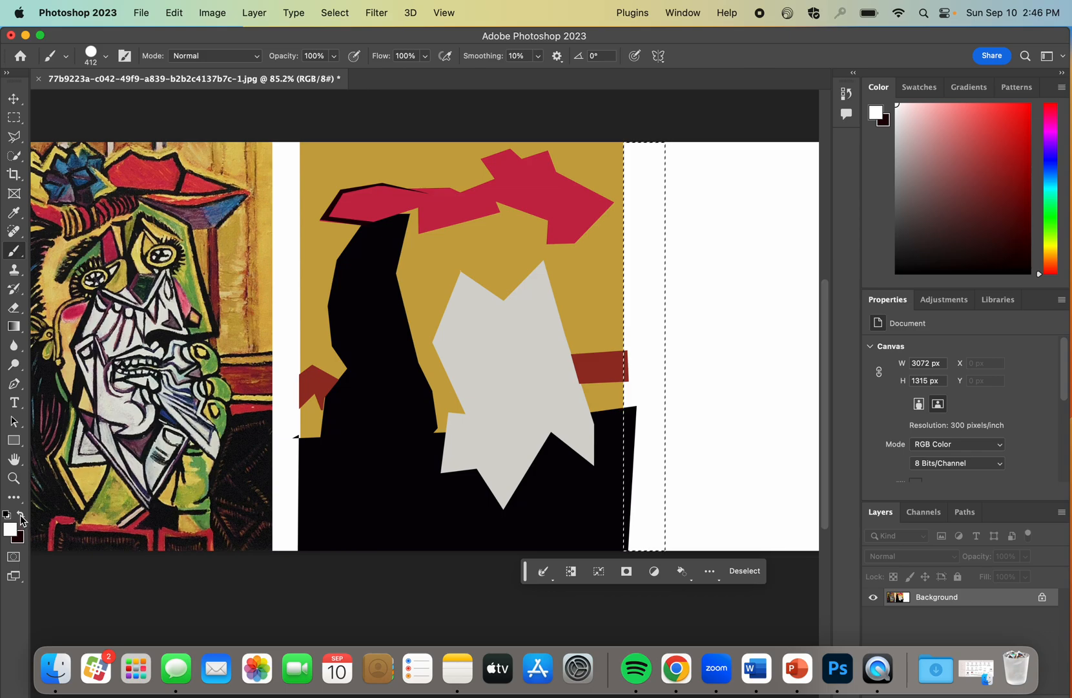
mouse_move(635, 264)
left_mouse_down()
mouse_move(628, 182)
mouse_move(617, 540)
mouse_move(634, 335)
mouse_move(628, 374)
left_mouse_up()
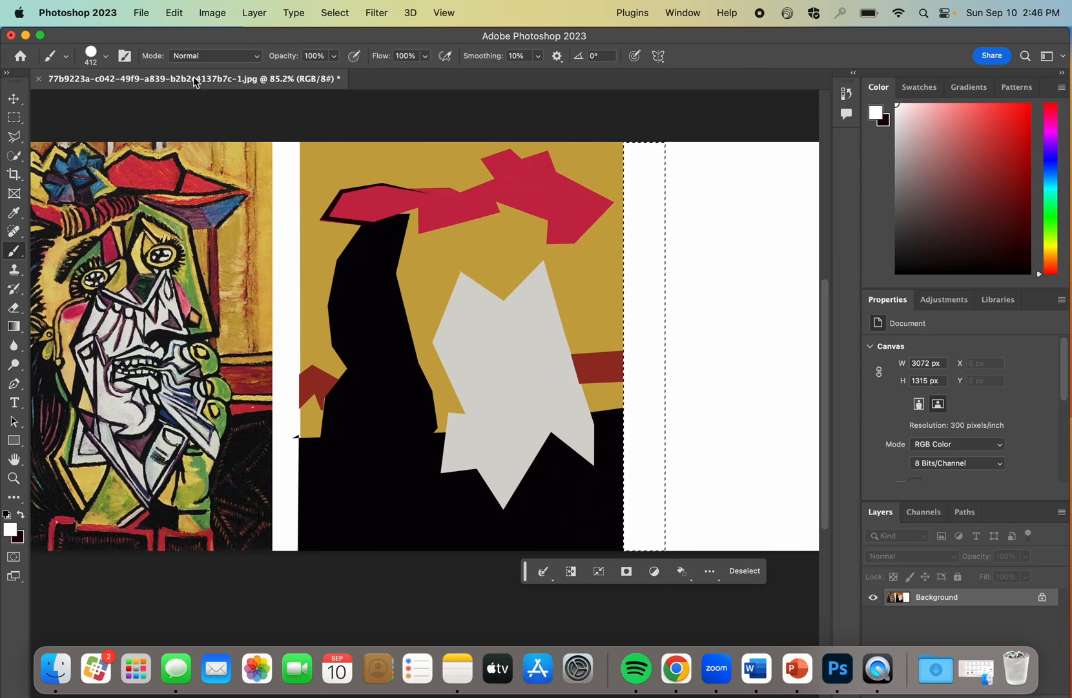
left_click(335, 12)
left_click(347, 50)
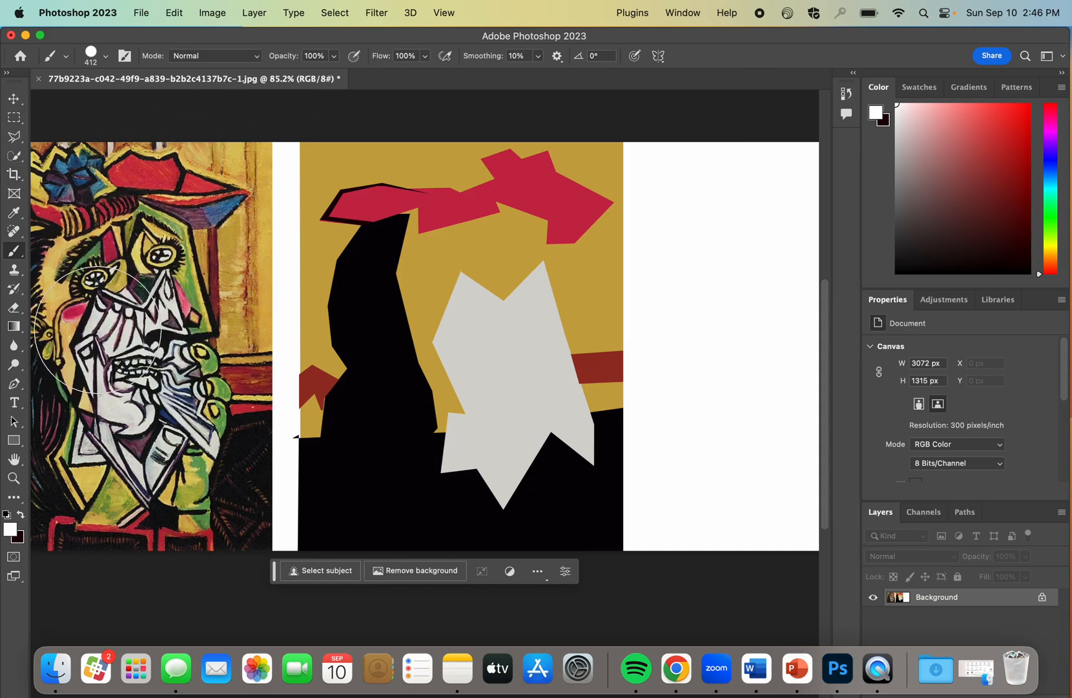
- Crop the image to the flat-color composition with narrow white side margins, about 1130 by 1315 px
scroll(194, 291, "left", 5)
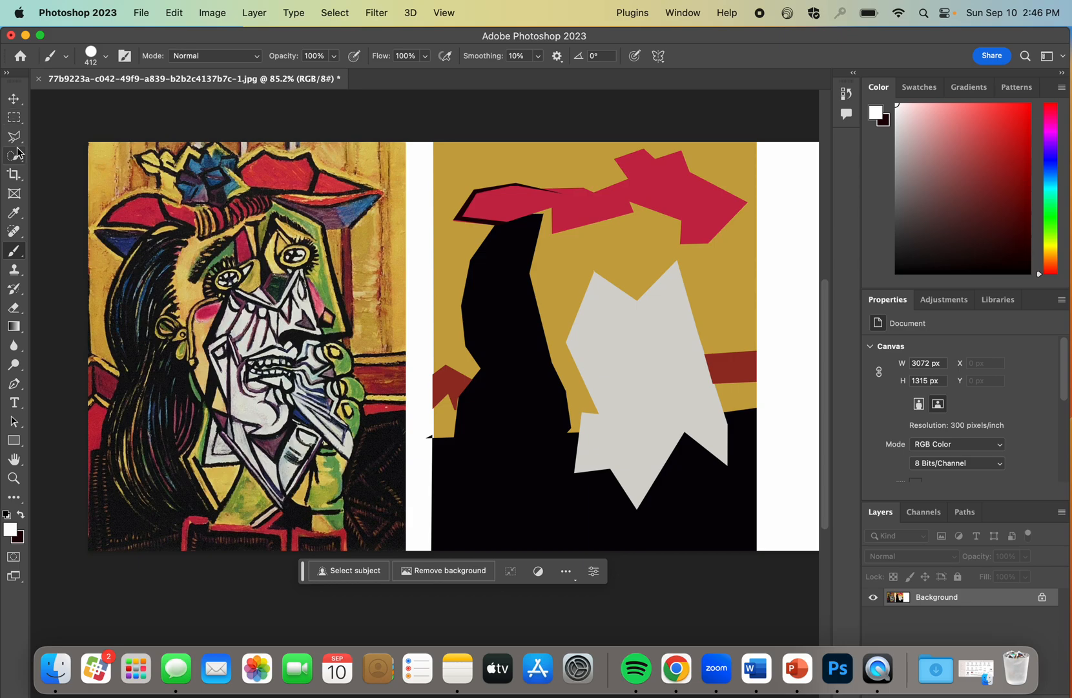
left_click(14, 175)
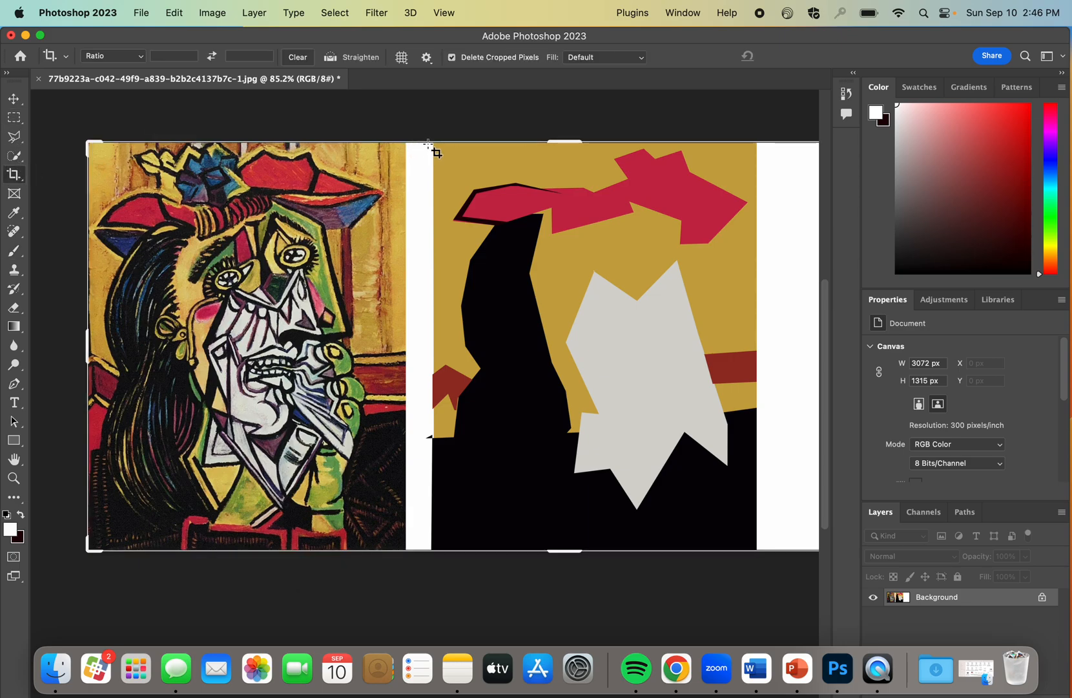
left_click_drag(421, 143, 769, 557)
key("Return")
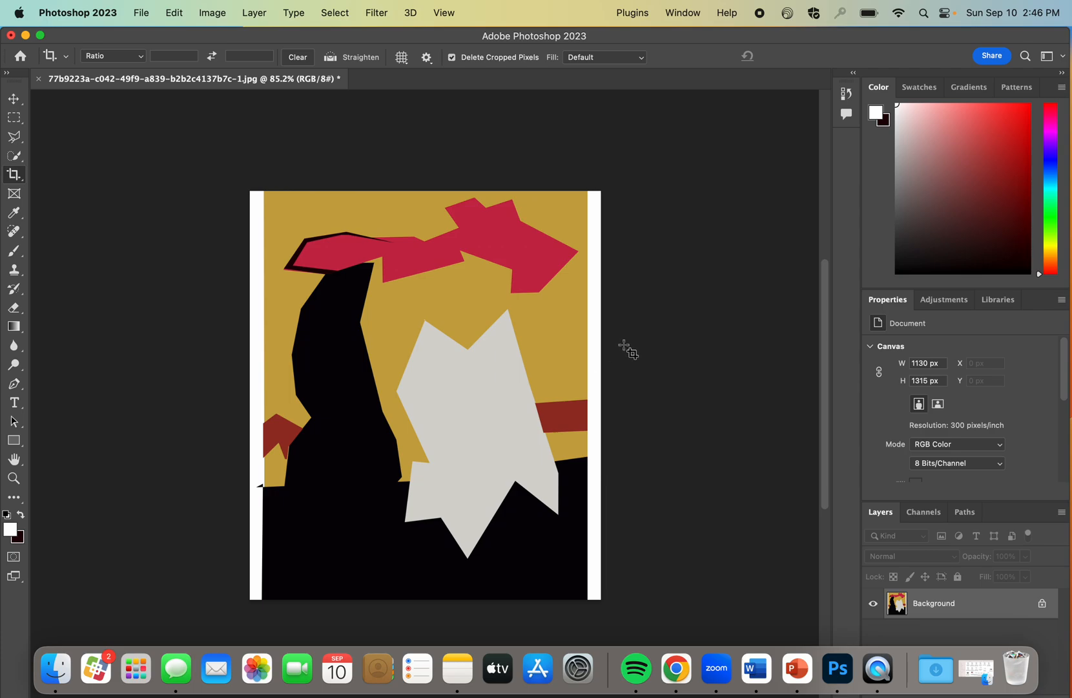
- Select the whole cropped image with the Rectangular Marquee and clear the selection
left_click(14, 117)
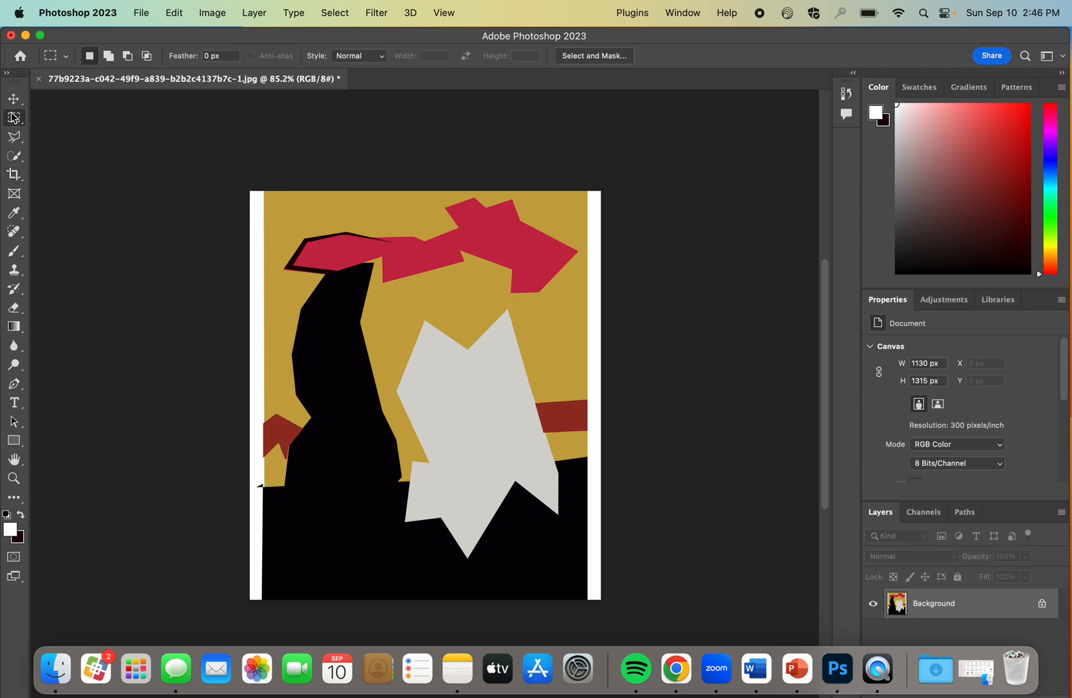
left_click_drag(251, 192, 603, 603)
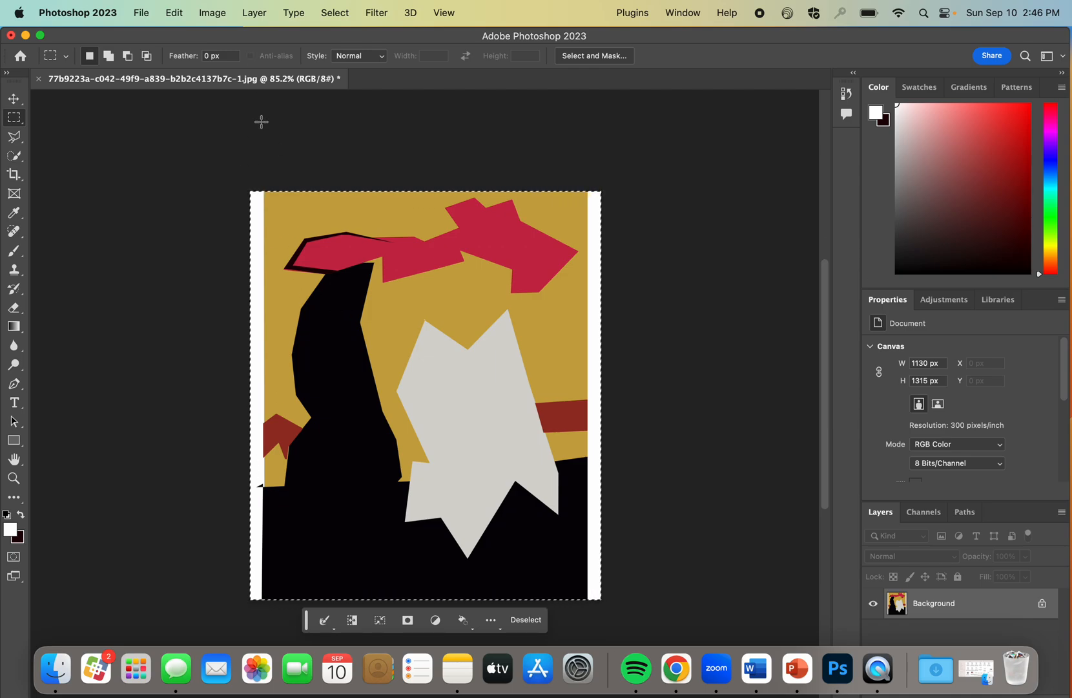
left_click(336, 13)
left_click(343, 42)
left_click(340, 10)
left_click(91, 239)
left_click(93, 238)
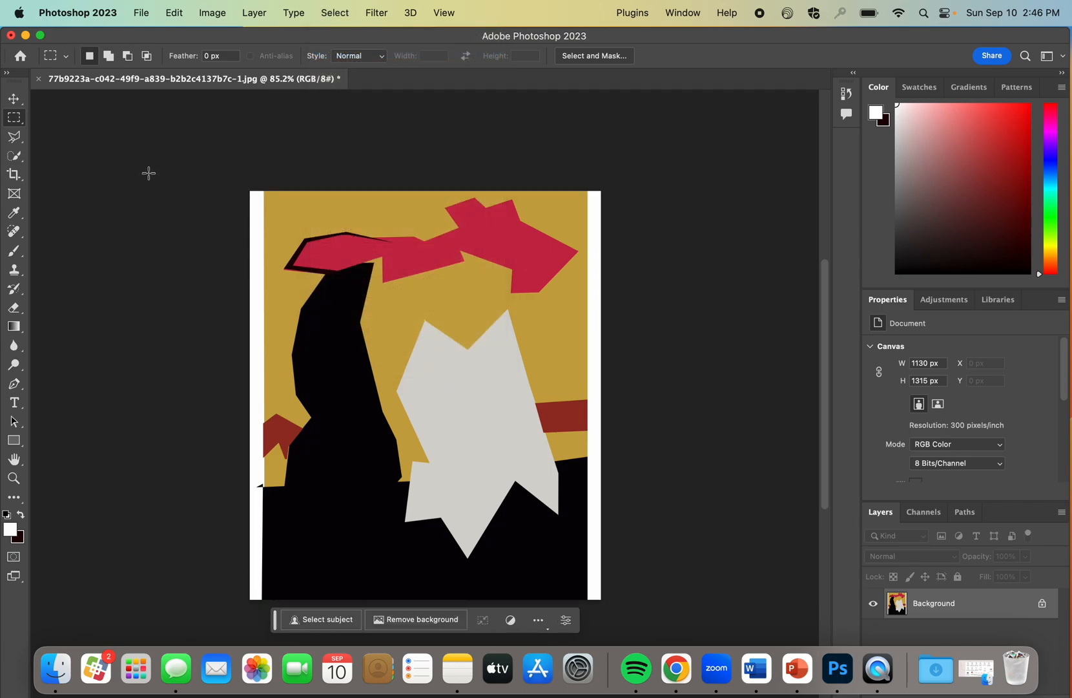
left_click(142, 13)
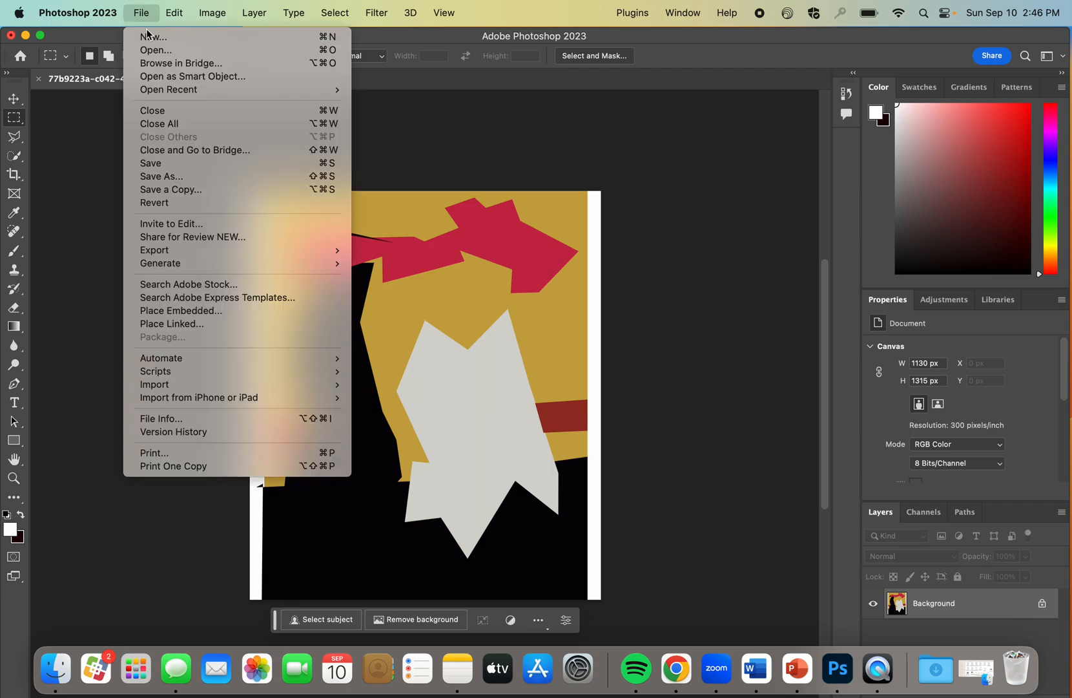
left_click(170, 176)
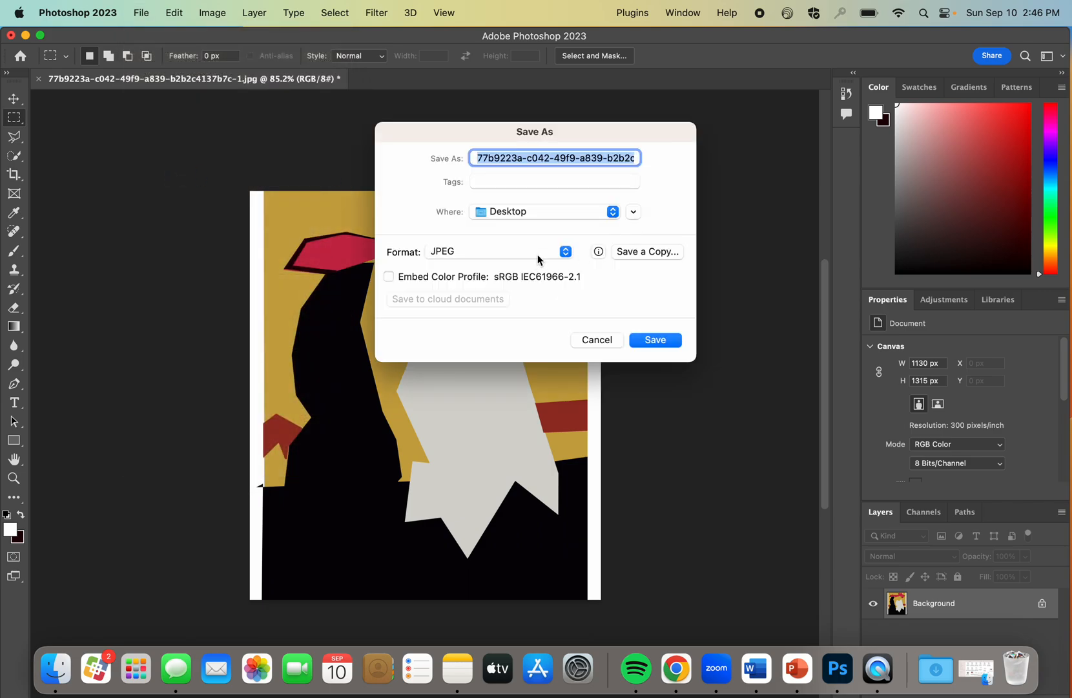
left_click(537, 258)
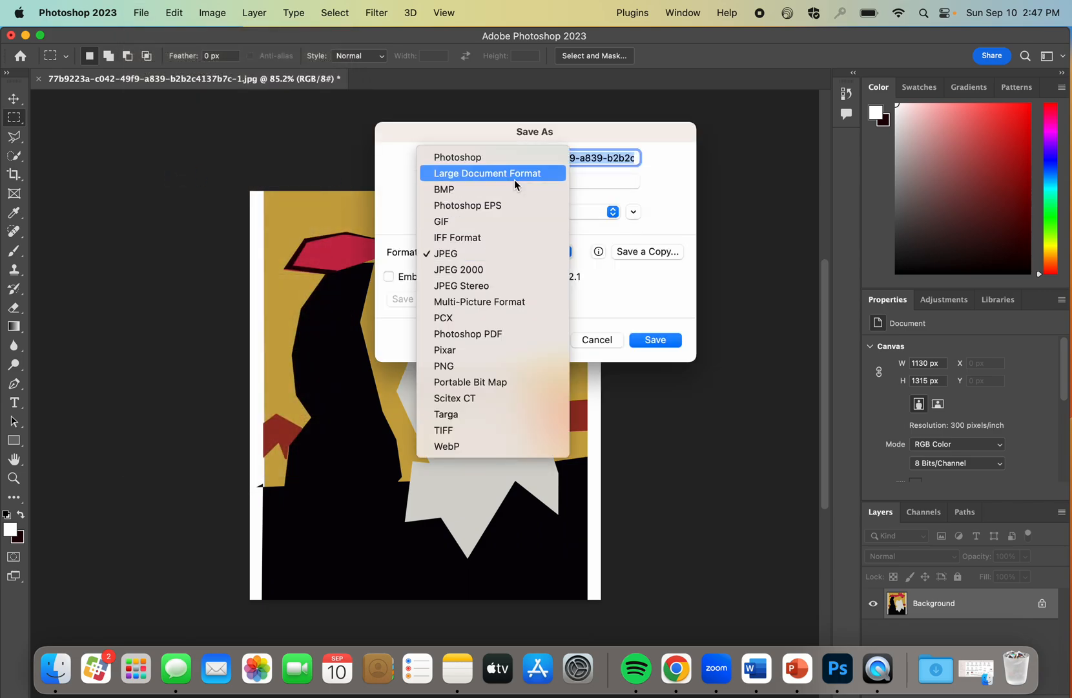
left_click(495, 157)
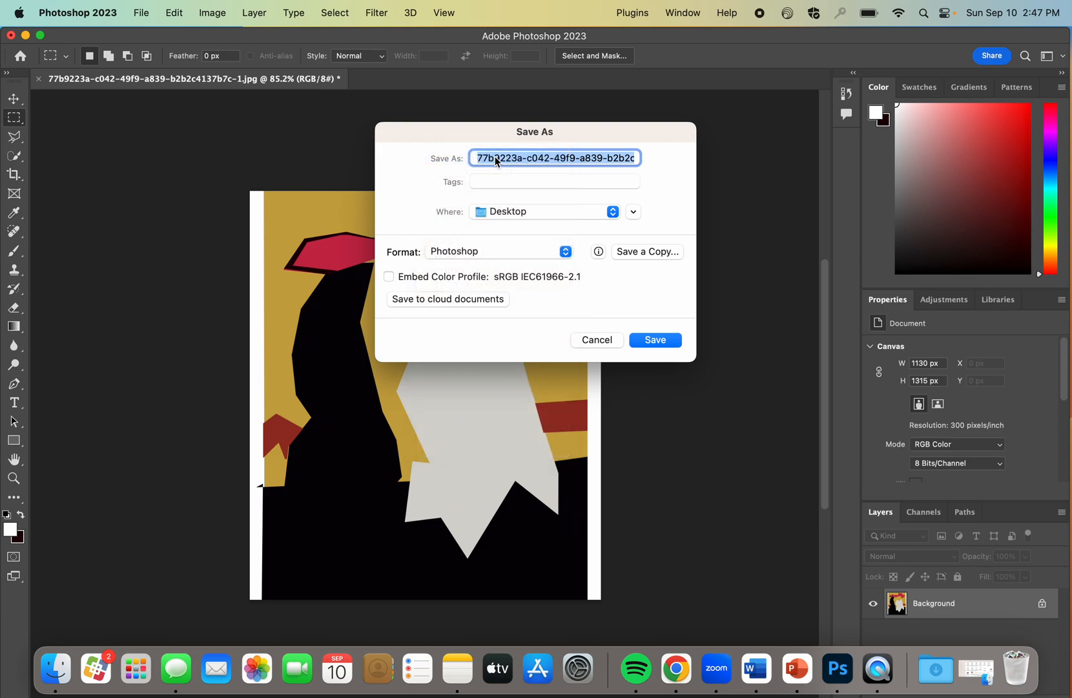
triple_click(551, 155)
type("w")
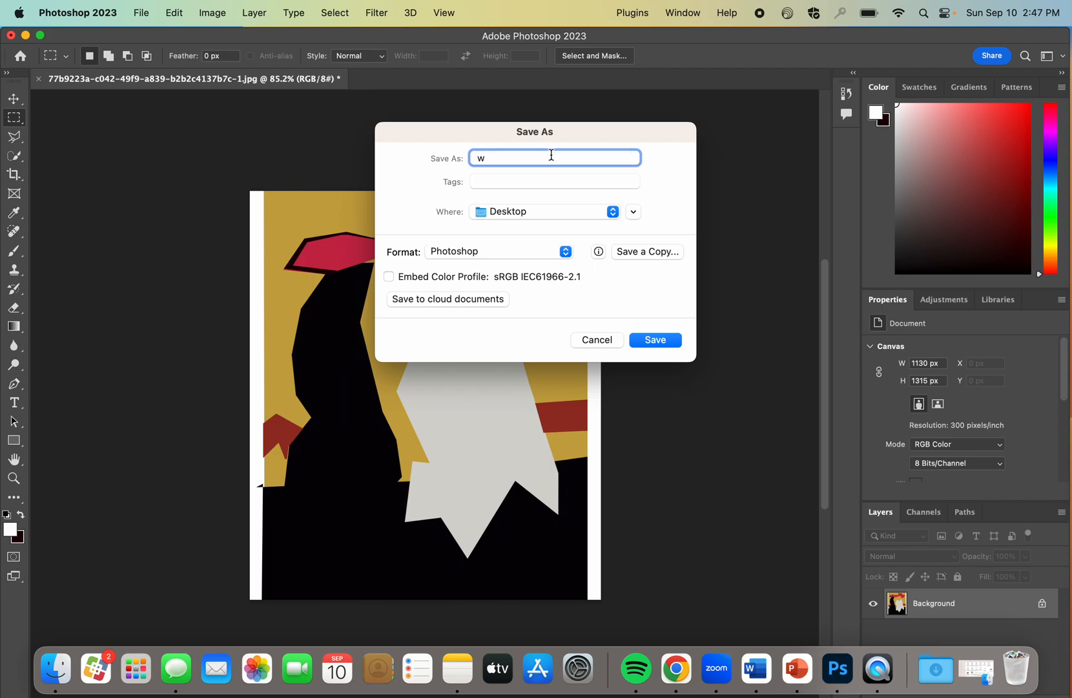
type("eeping woman")
left_click(606, 339)
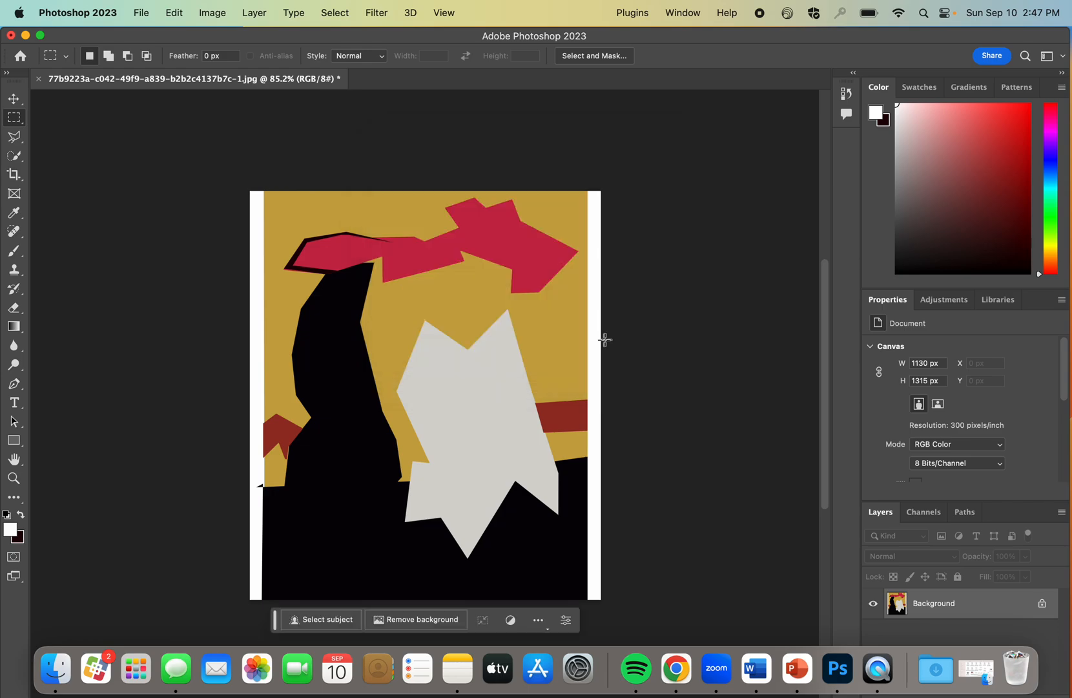
- Save the cropped composition to the Desktop as a JPEG named weeping woman copy.jpg
left_click(141, 12)
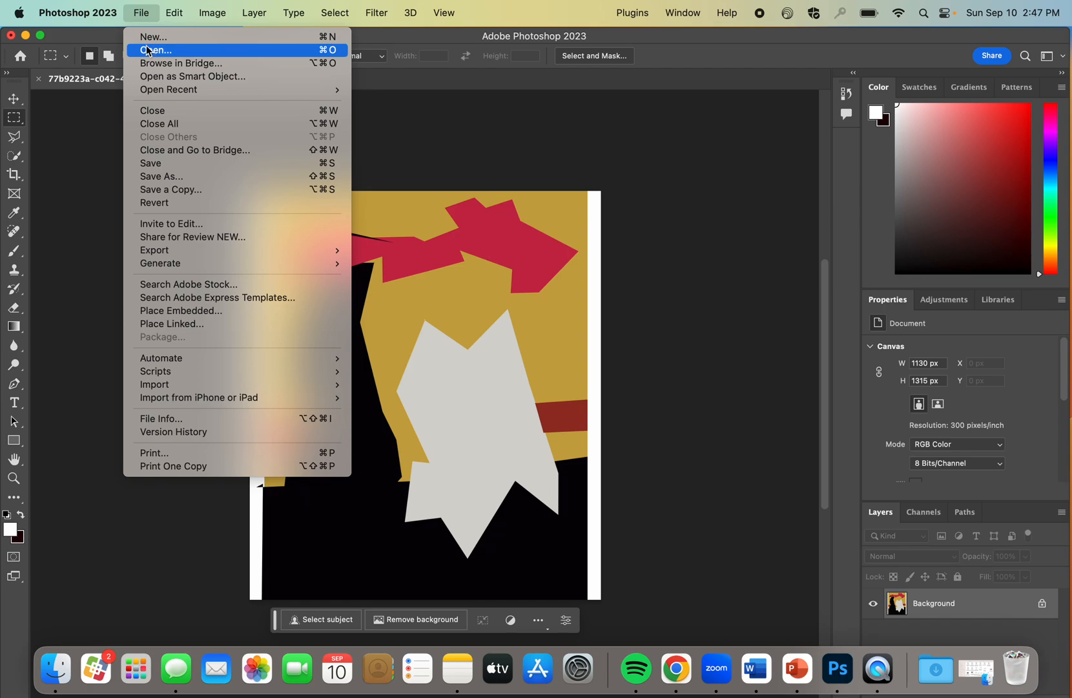
left_click(154, 176)
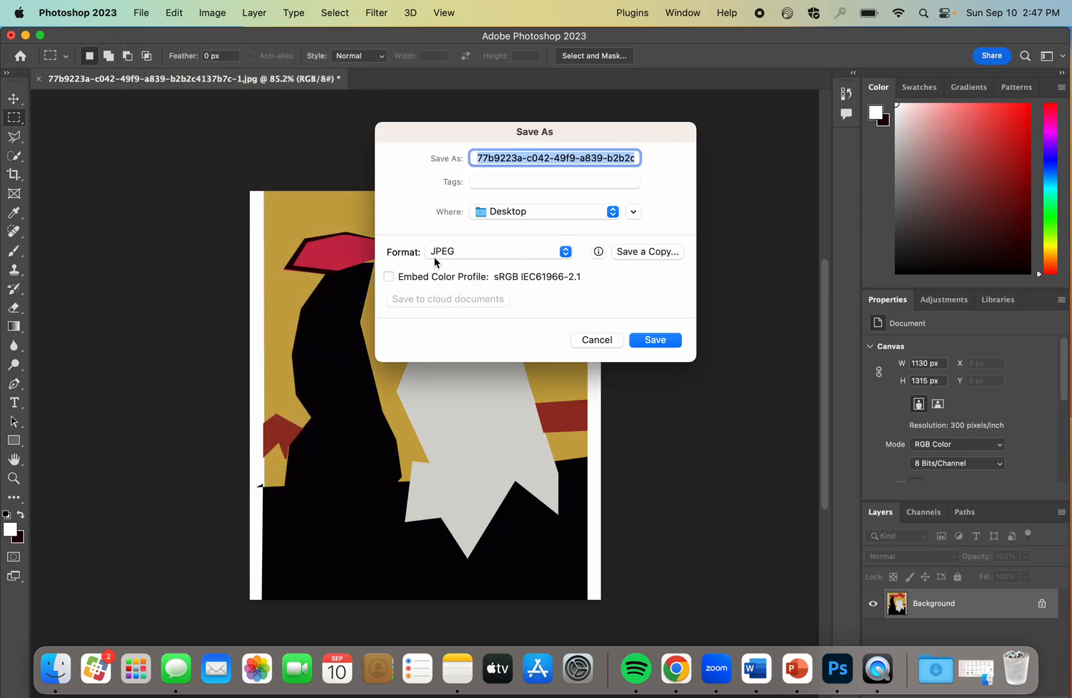
left_click(566, 252)
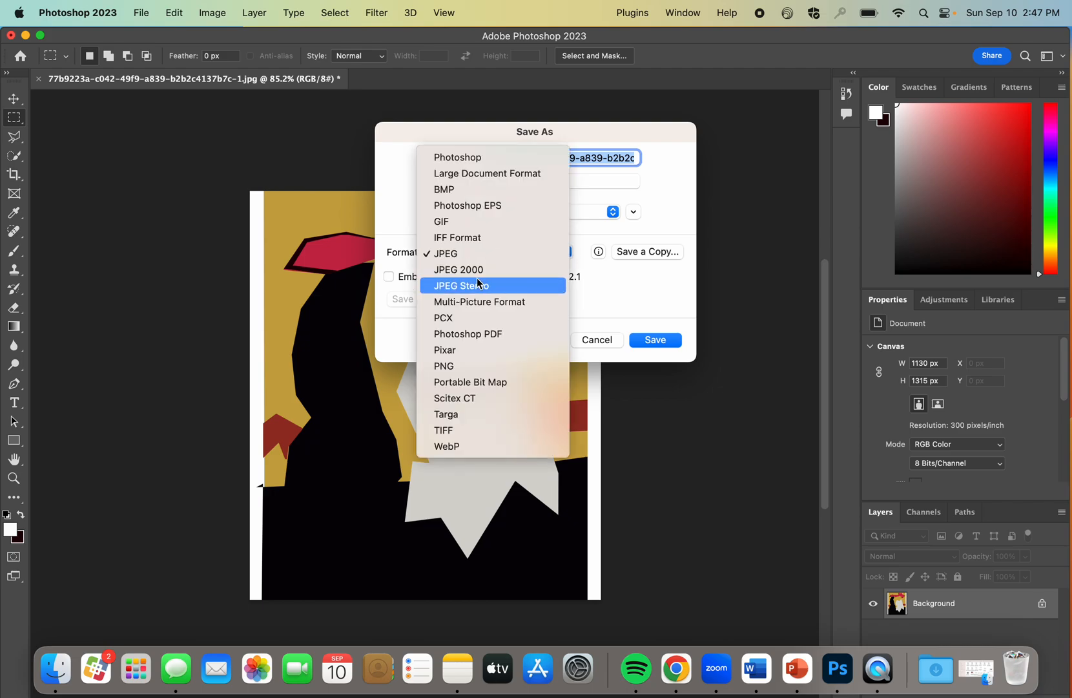
left_click(453, 254)
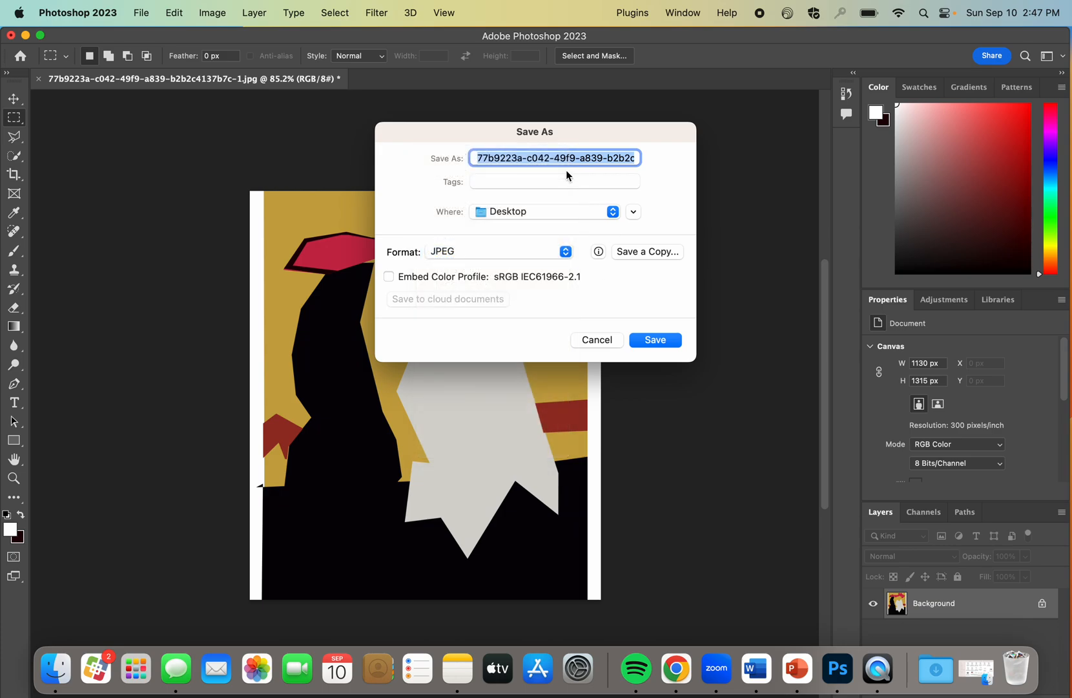
type("weeping woman copy.jpg")
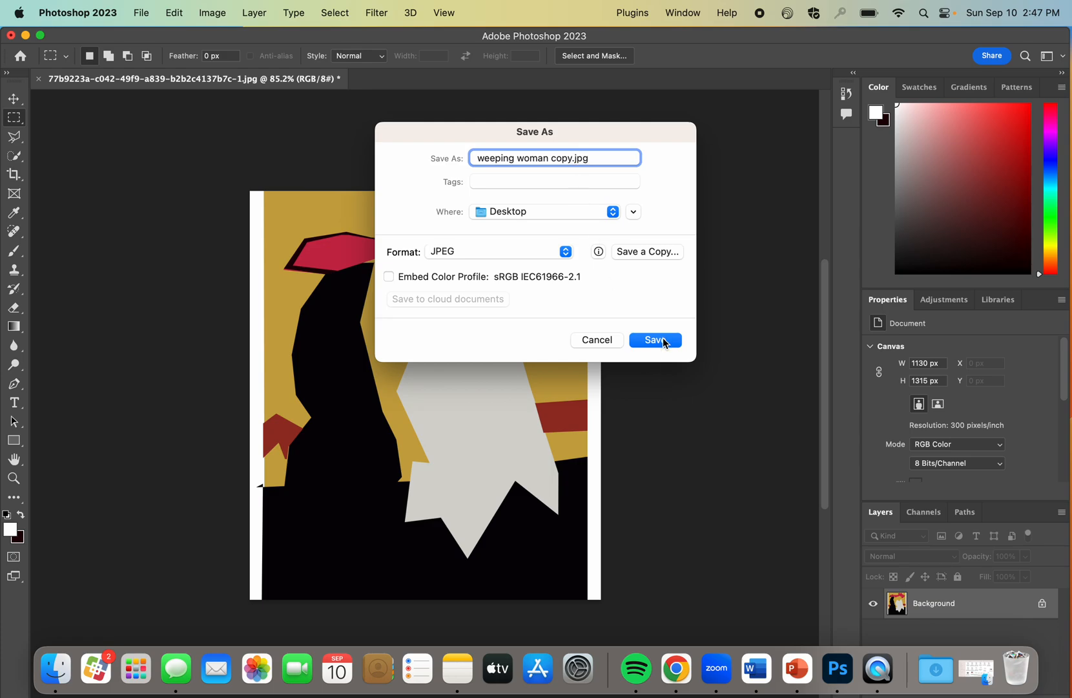
left_click(641, 342)
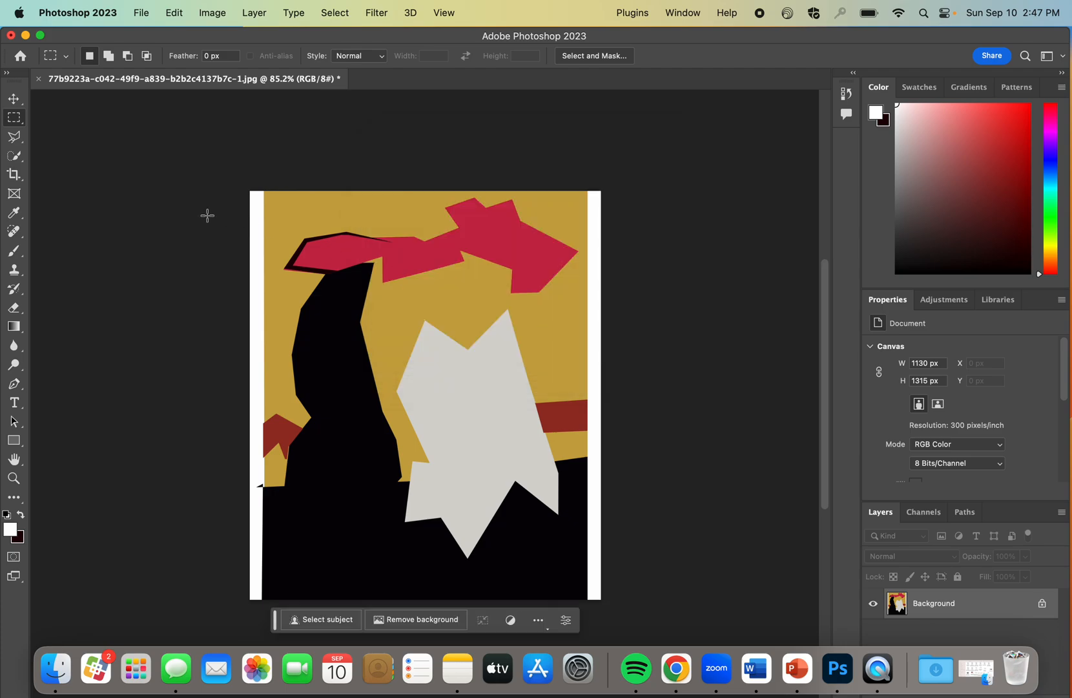
- Create a new blank portrait RGB document, 2550 by 3300 px at 300 pixels/inch
left_click(139, 12)
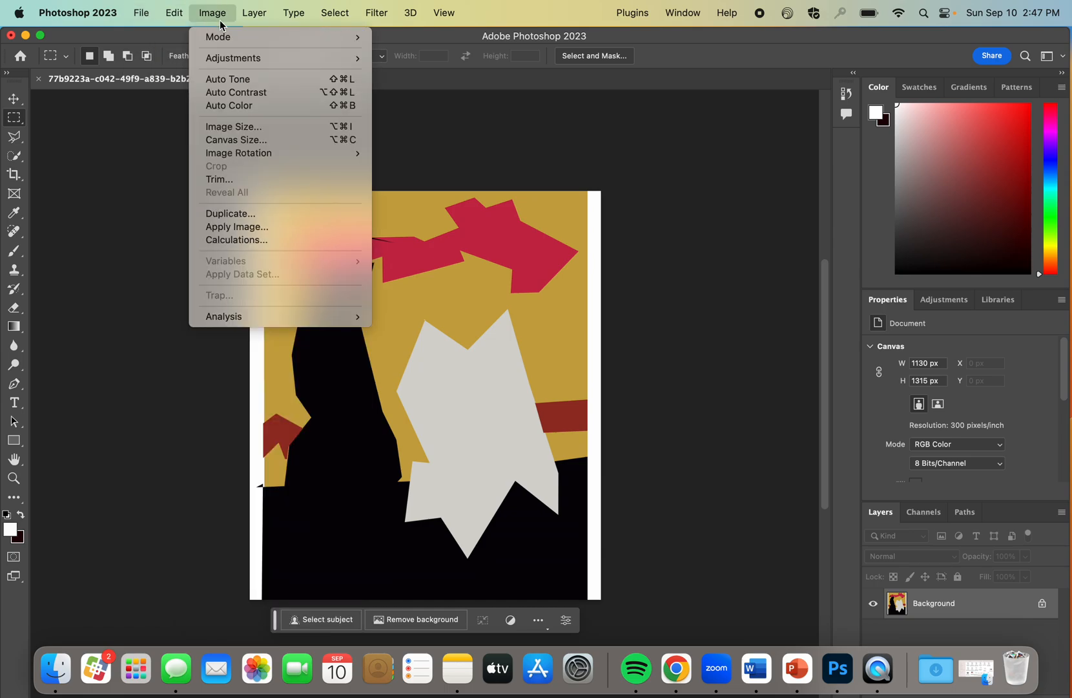
mouse_move(255, 13)
left_click(122, 414)
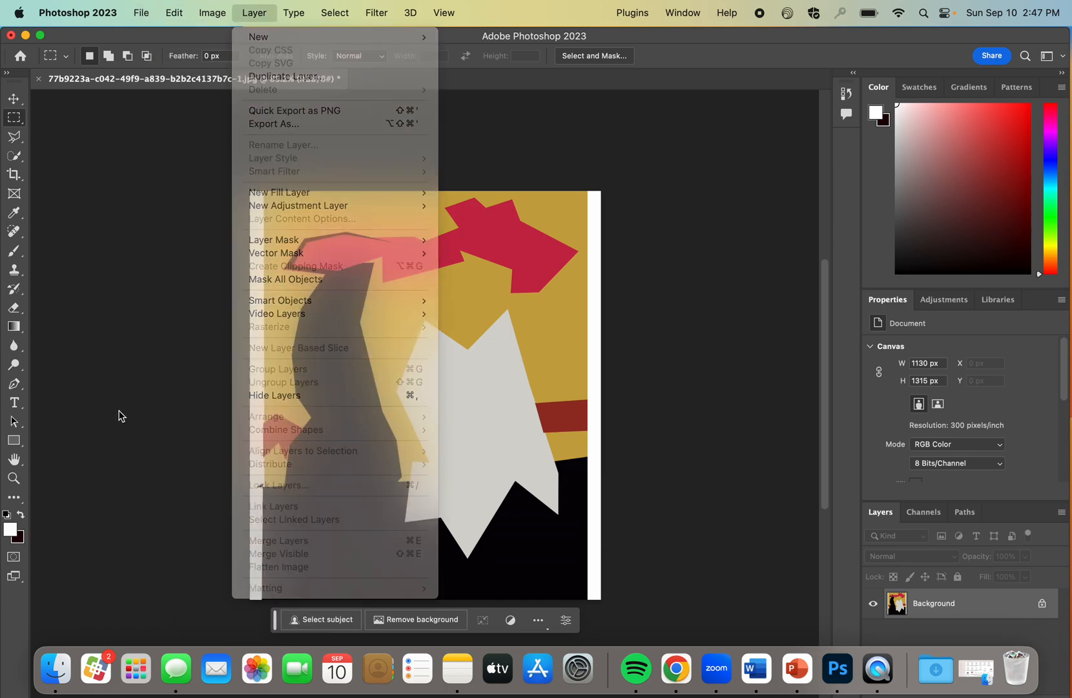
left_click(140, 13)
left_click(146, 39)
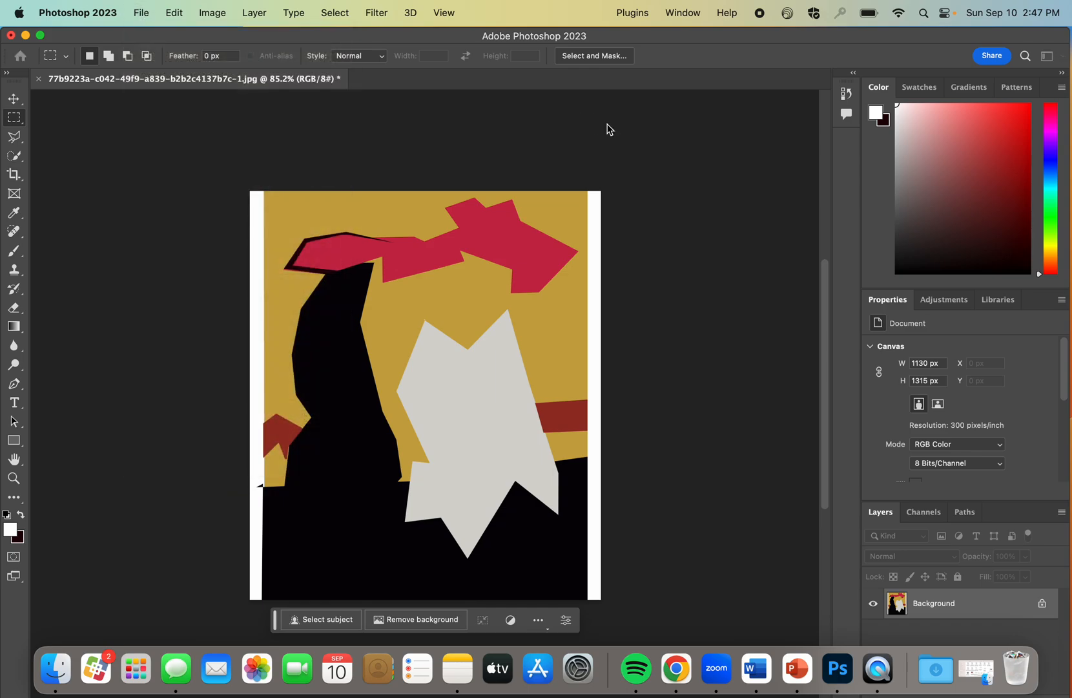
left_click(343, 372)
double_click(343, 372)
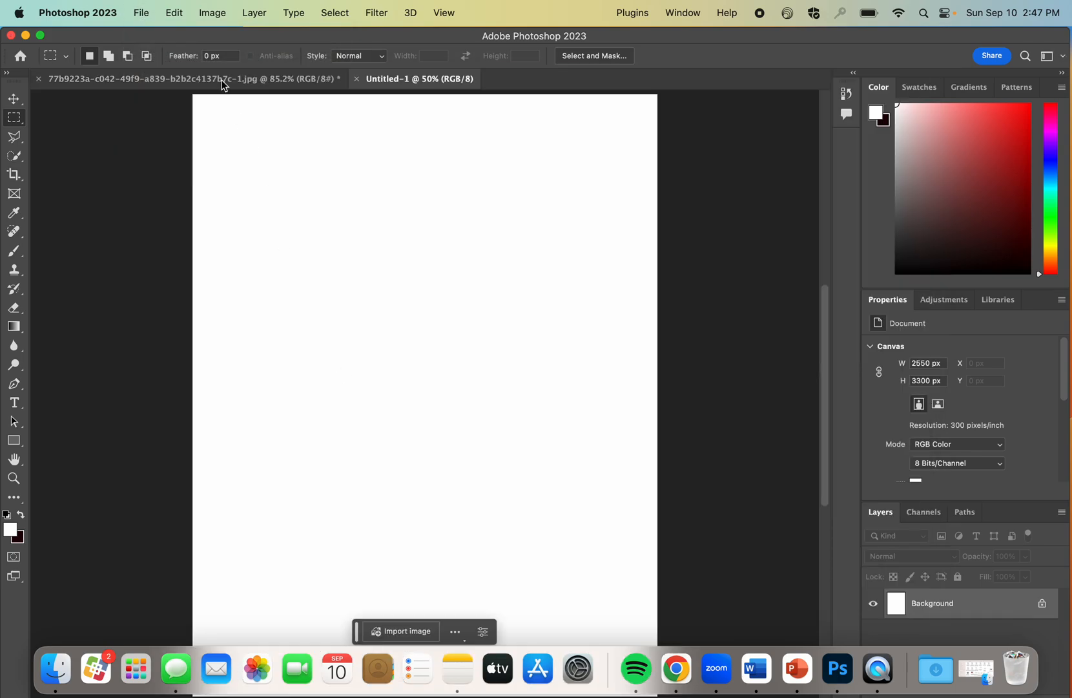
- Float the flat-color image in its own window and move its artwork onto the blank document with the Move tool
left_click_drag(227, 79, 577, 157)
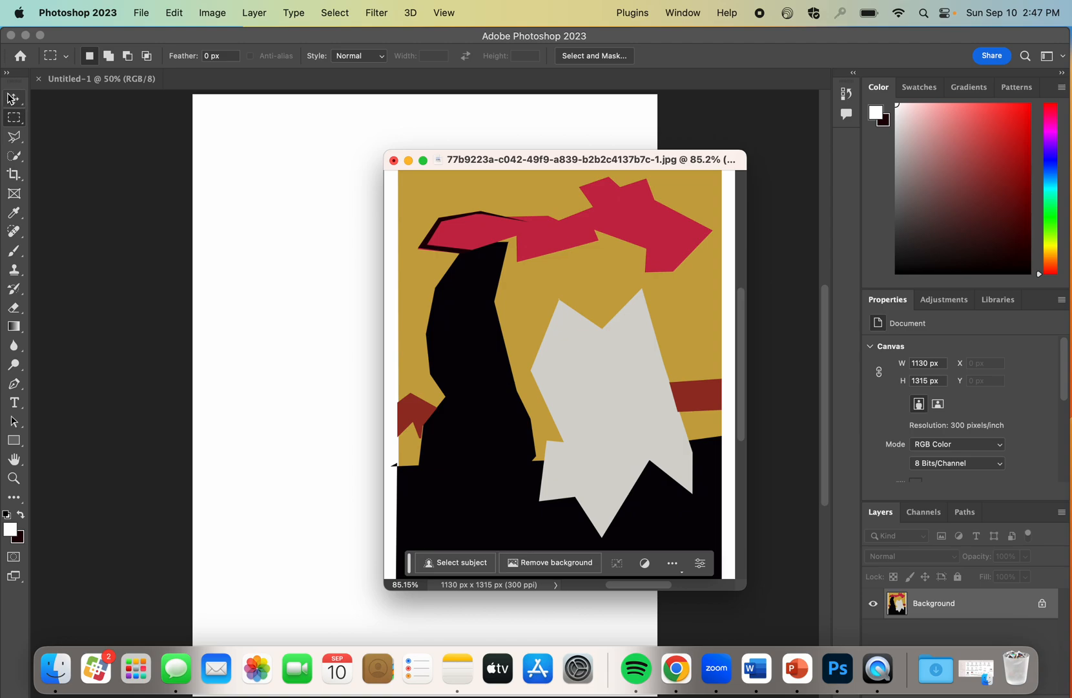
left_click(13, 99)
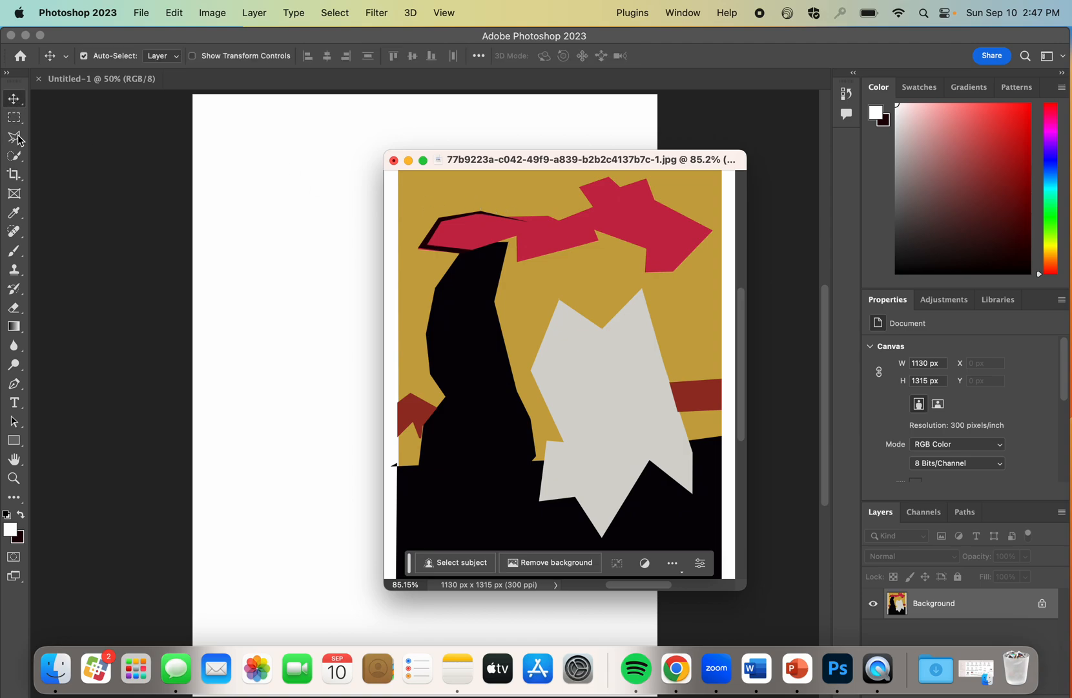
left_click_drag(446, 243, 267, 285)
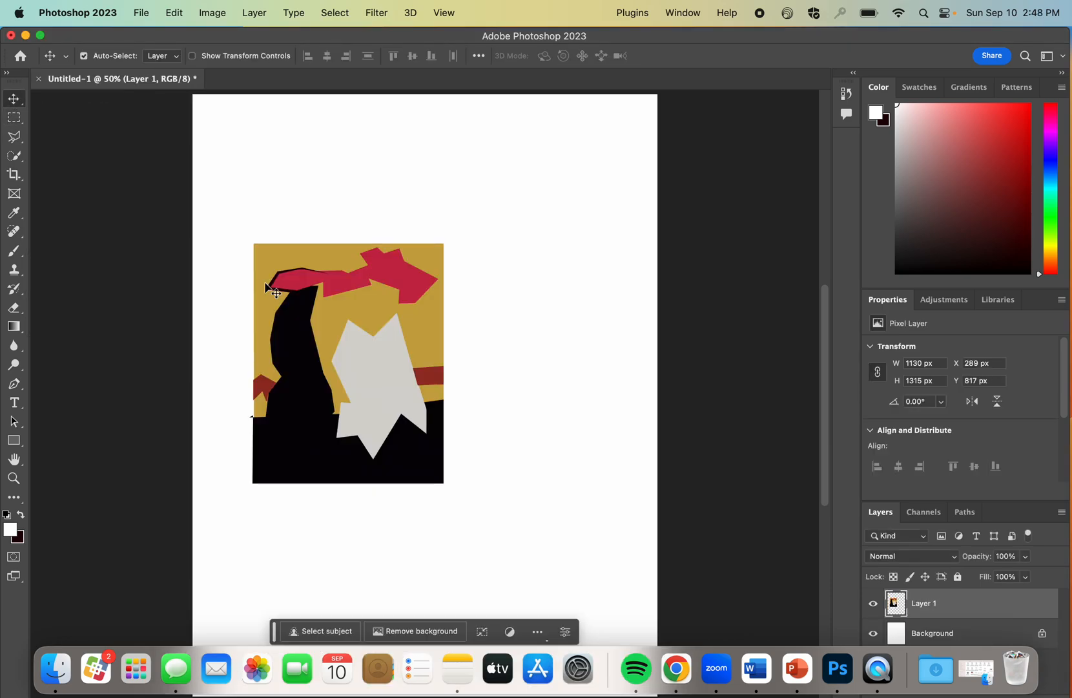
- Scale the placed artwork layer up to about 2430 by 2828 px and center it on the white page with Free Transform
key("super+t")
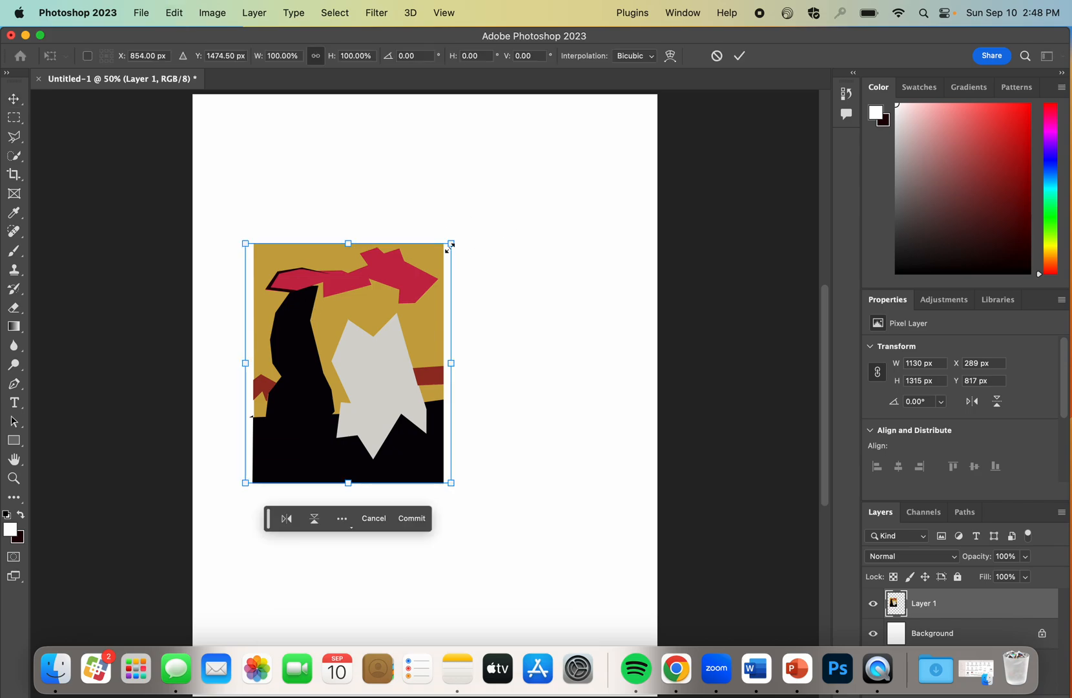
left_click_drag(451, 244, 538, 165)
left_click_drag(441, 230, 490, 230)
left_click_drag(445, 284, 476, 249)
left_click_drag(561, 535, 614, 591)
left_click_drag(488, 545, 557, 570)
scroll(557, 570, "down", 2)
left_click_drag(507, 505, 506, 522)
key("Return")
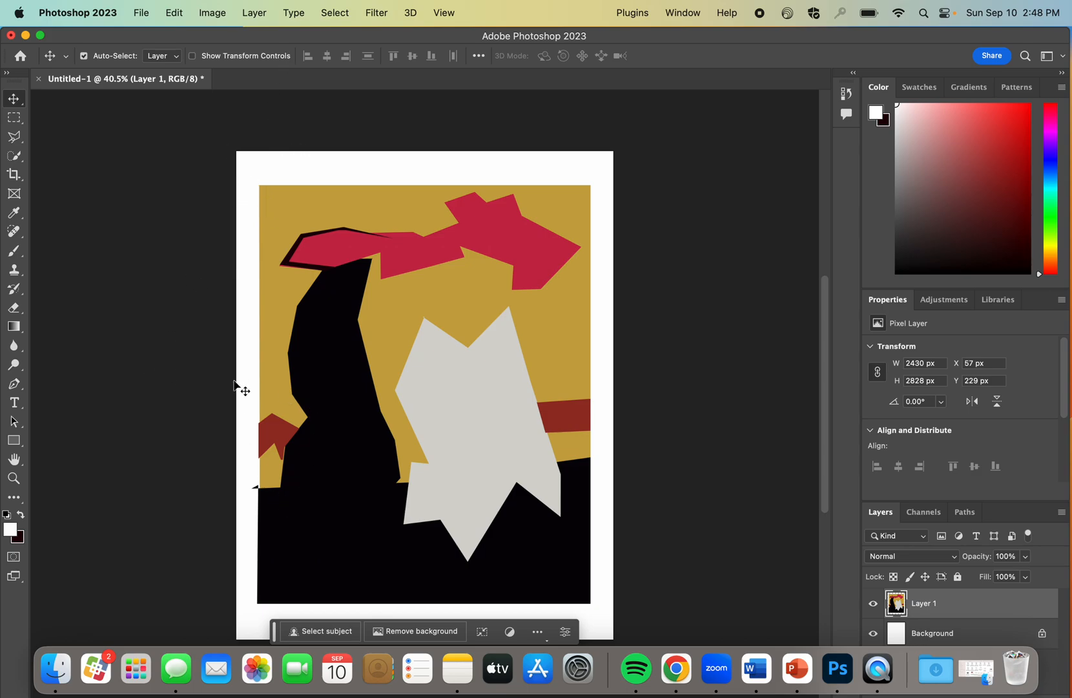
- Select a strip about 160 px wide along the artwork's left edge, brush white over the uneven overhang, and clear the selection
left_click(15, 119)
mouse_move(262, 181)
left_mouse_down()
mouse_move(222, 568)
mouse_move(194, 646)
left_mouse_up()
left_click(15, 251)
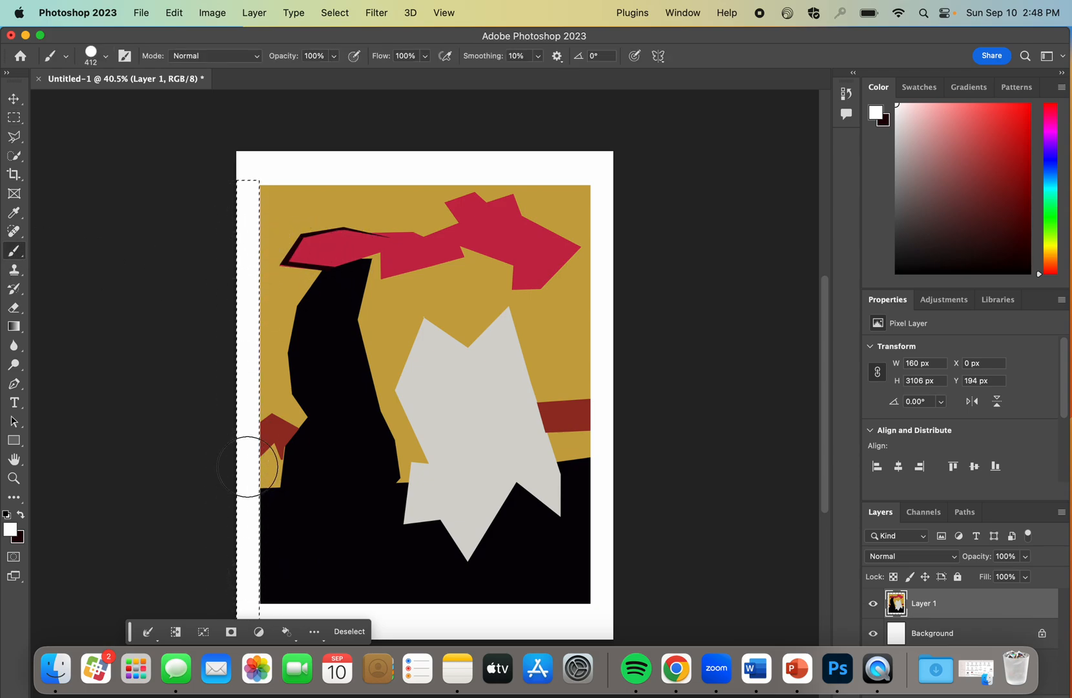
left_click(336, 12)
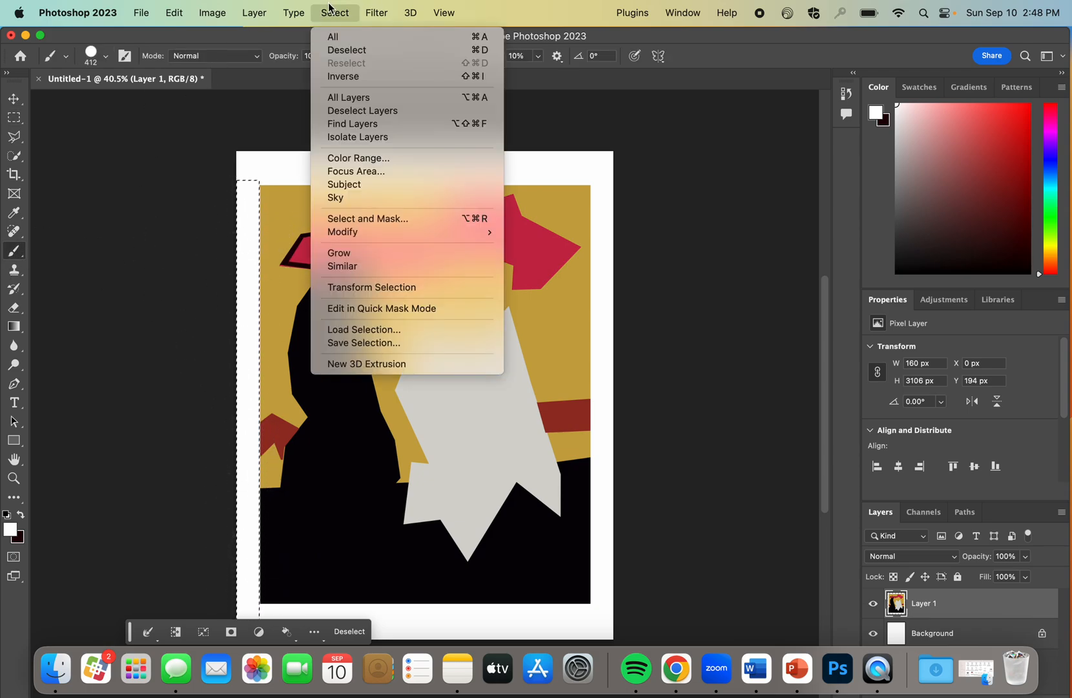
left_click(331, 53)
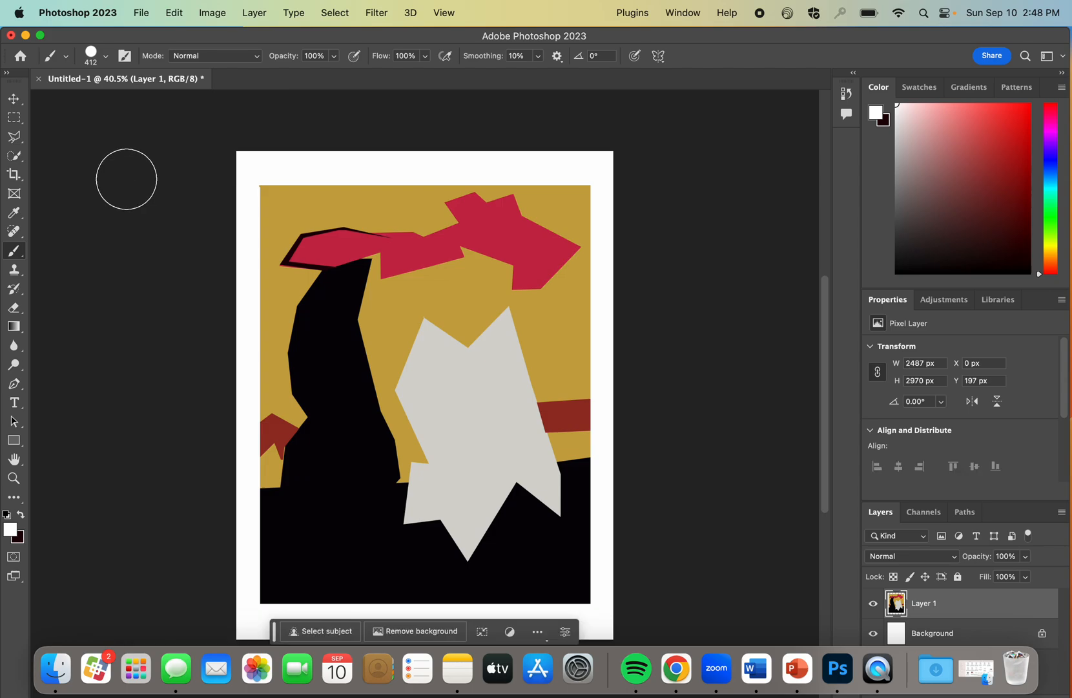
scroll(126, 179, "down", 2)
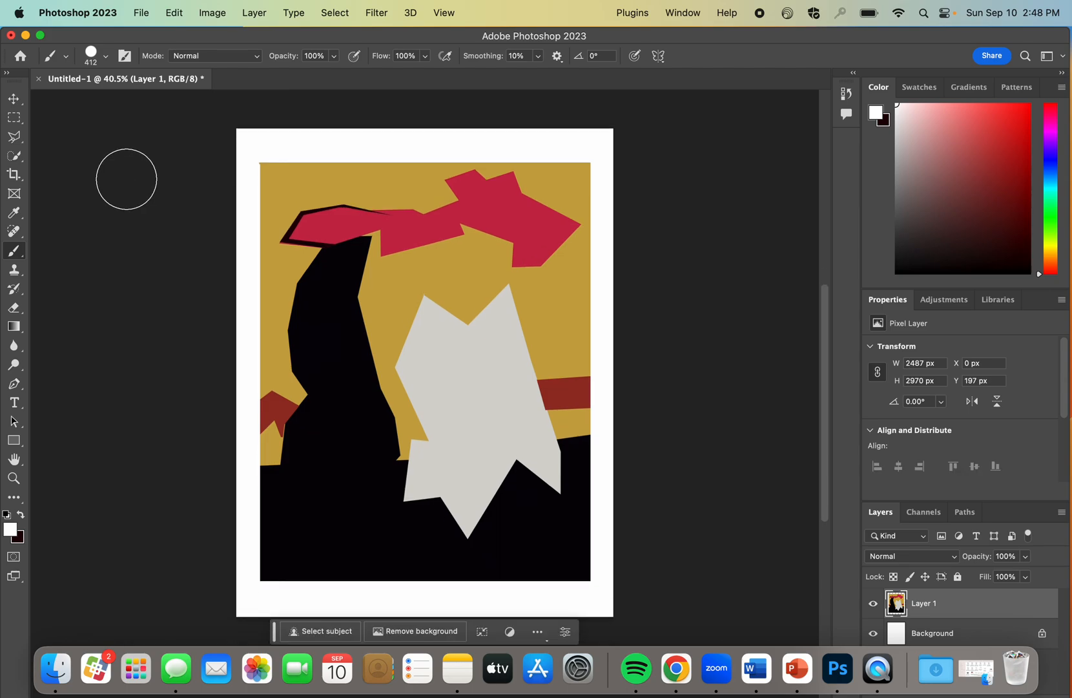